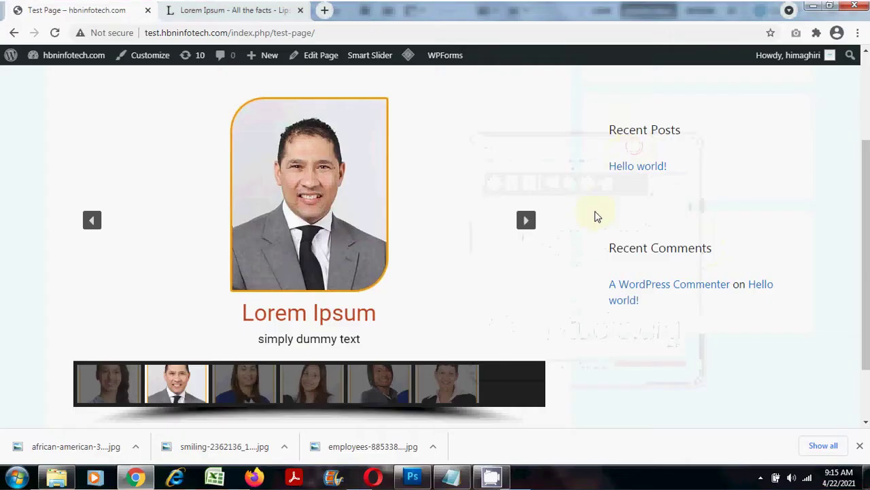
# Browse the team slider on the test page forward and backward using its navigation arrows.
pyautogui.click(527, 223)
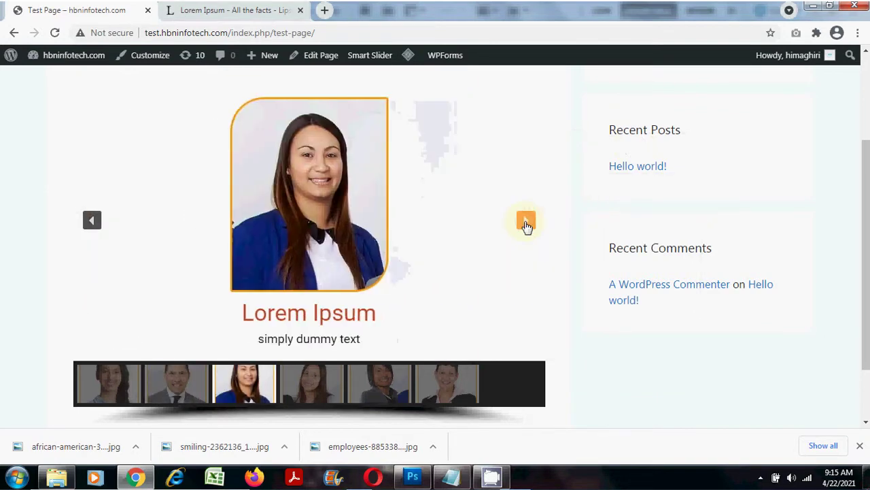
pyautogui.click(527, 223)
pyautogui.click(526, 223)
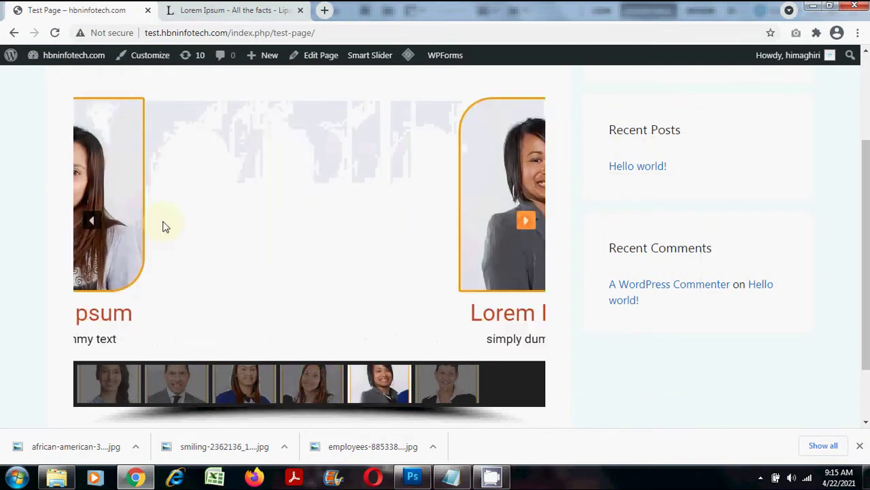
pyautogui.click(88, 222)
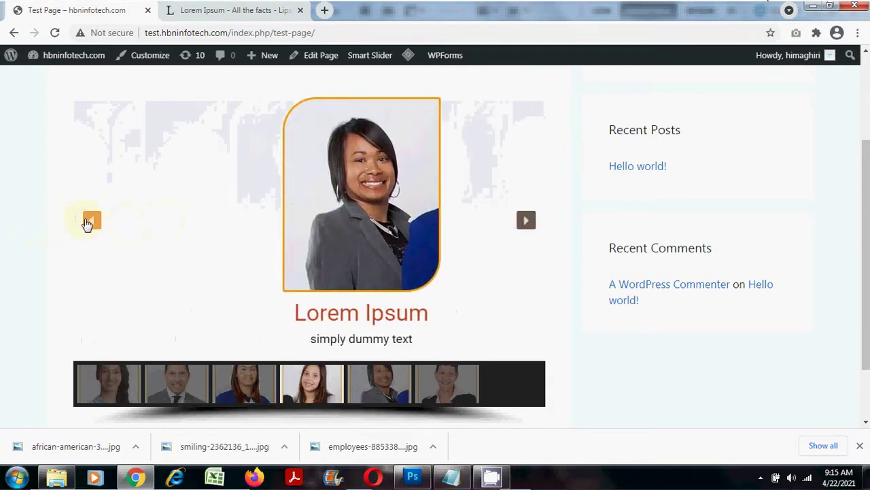
pyautogui.click(88, 222)
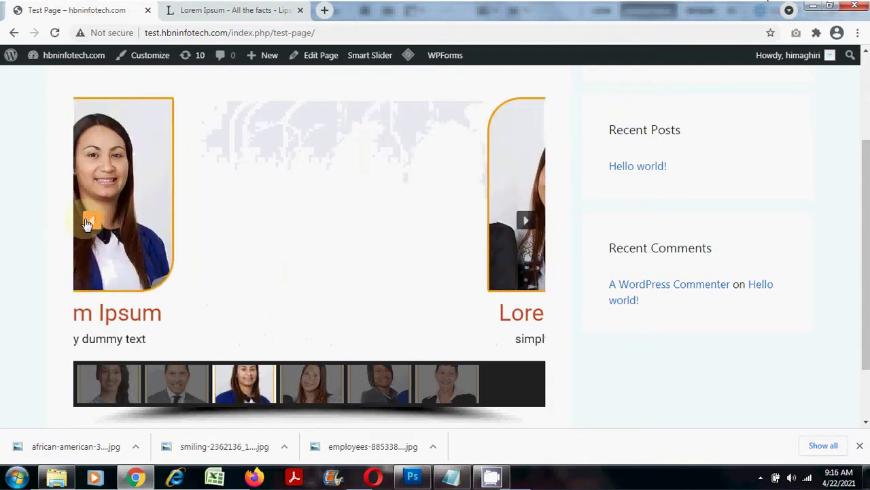
pyautogui.click(89, 221)
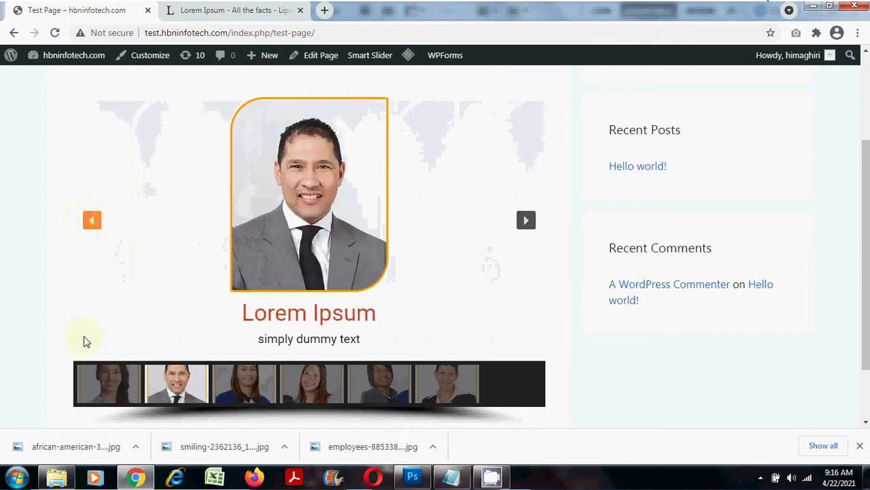
# View individual team member slides on the test page by choosing their thumbnails below the slider.
pyautogui.click(102, 382)
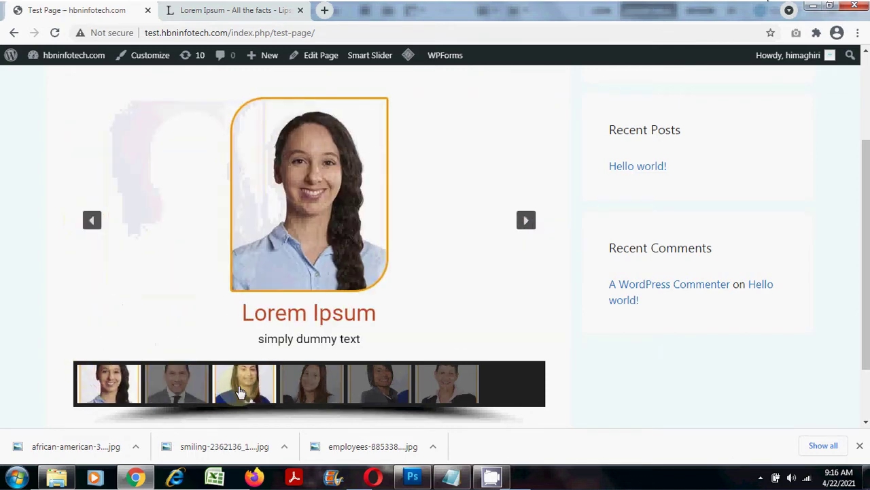
pyautogui.click(239, 393)
pyautogui.click(382, 397)
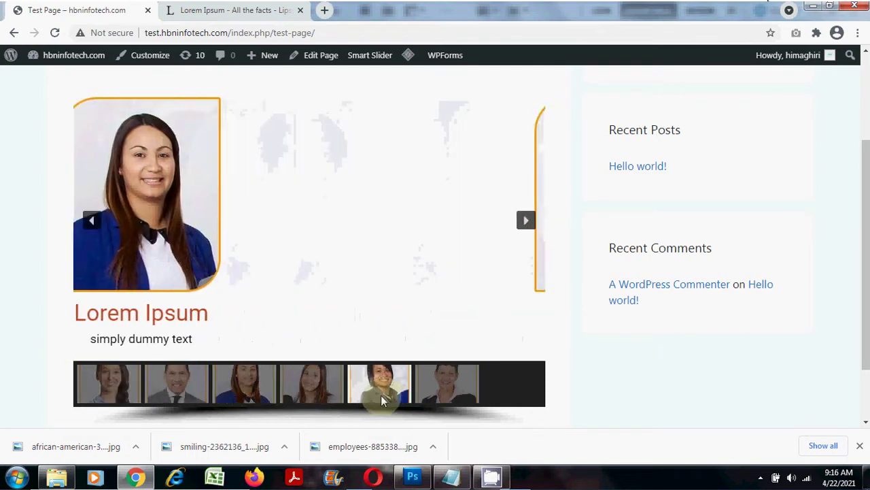
pyautogui.click(191, 385)
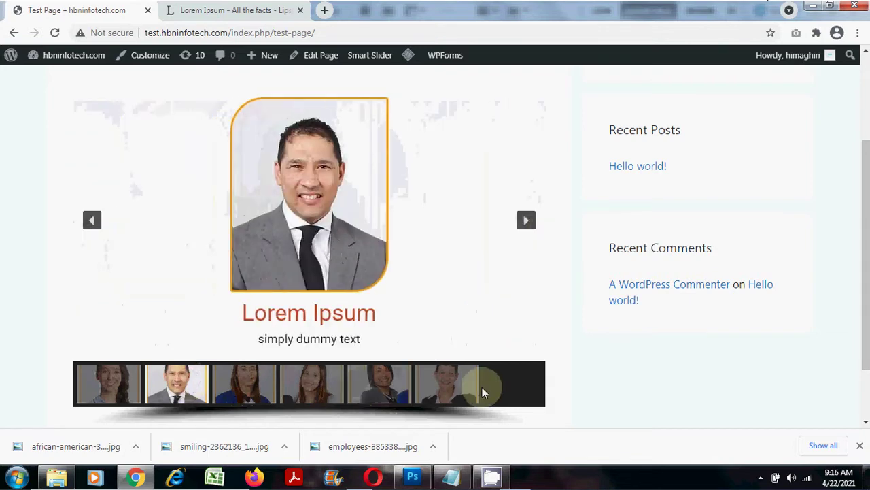
pyautogui.click(472, 391)
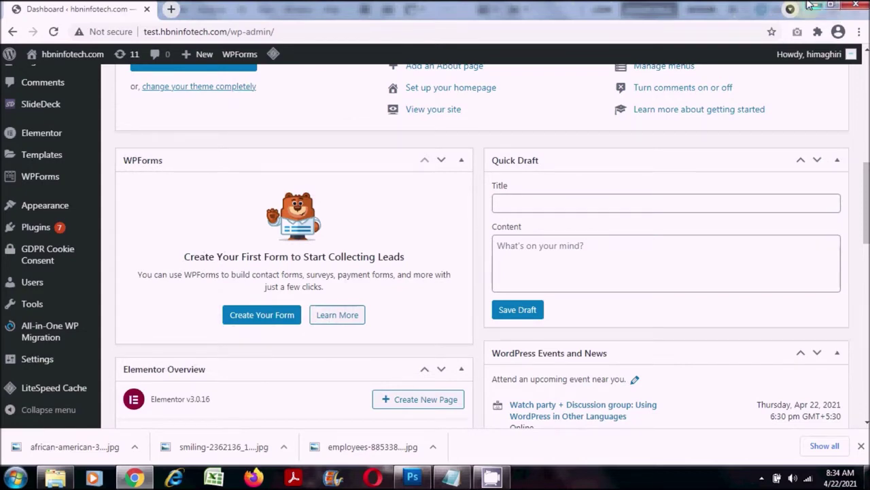
# Open the WordPress page for adding new plugins.
pyautogui.moveTo(62, 229)
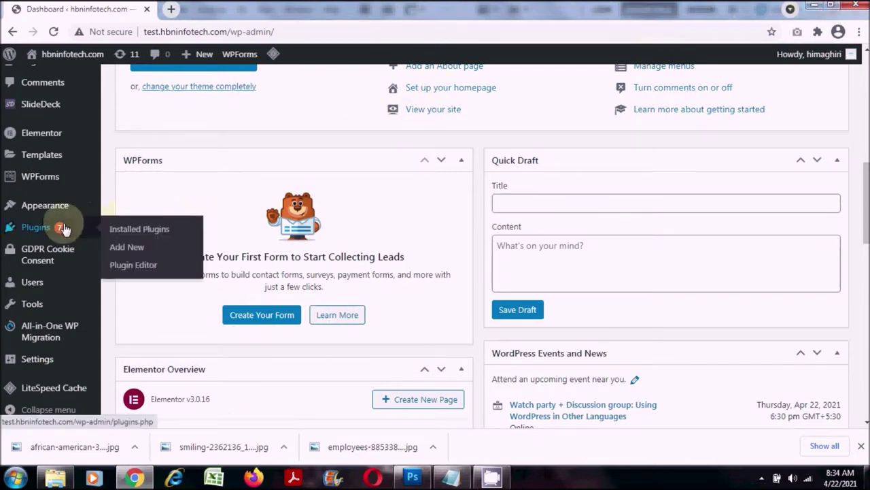
pyautogui.scroll(-1, 65, 230)
pyautogui.scroll(-1, 63, 229)
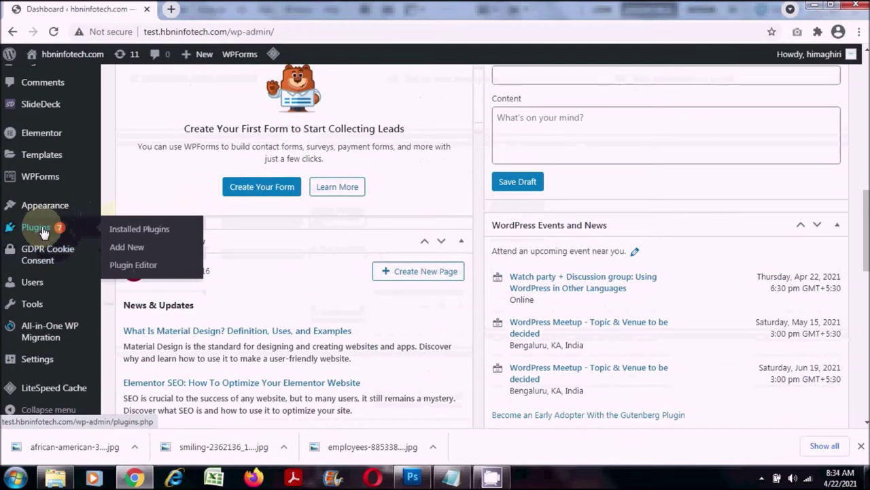
pyautogui.click(137, 253)
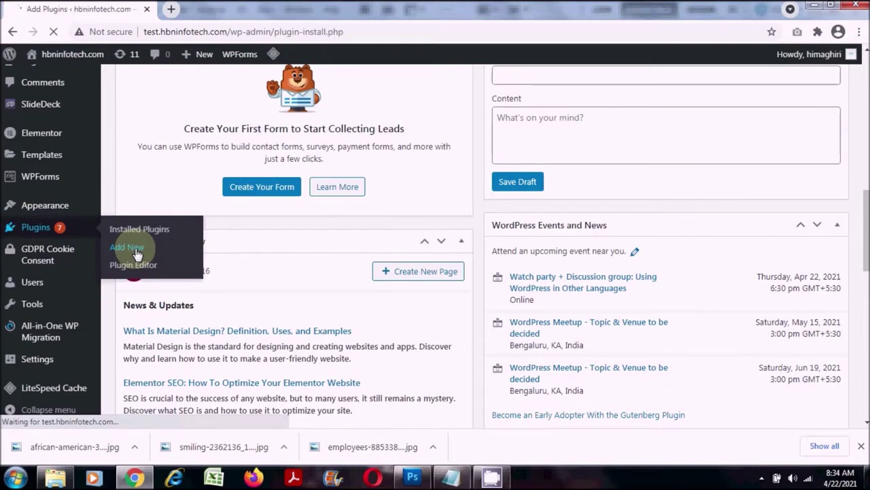
# Search the plugin directory for "smart slider 3" and install and activate the Smart Slider 3 plugin.
pyautogui.scroll(-6, 574, 229)
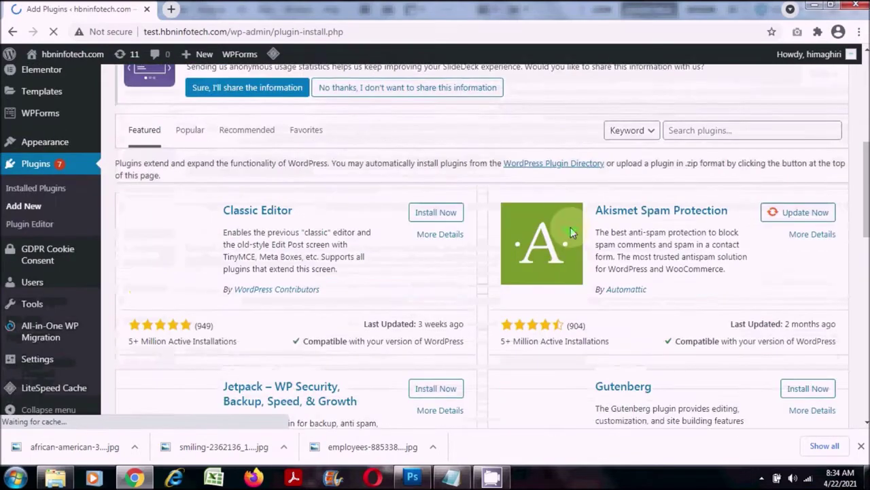
pyautogui.scroll(1, 718, 188)
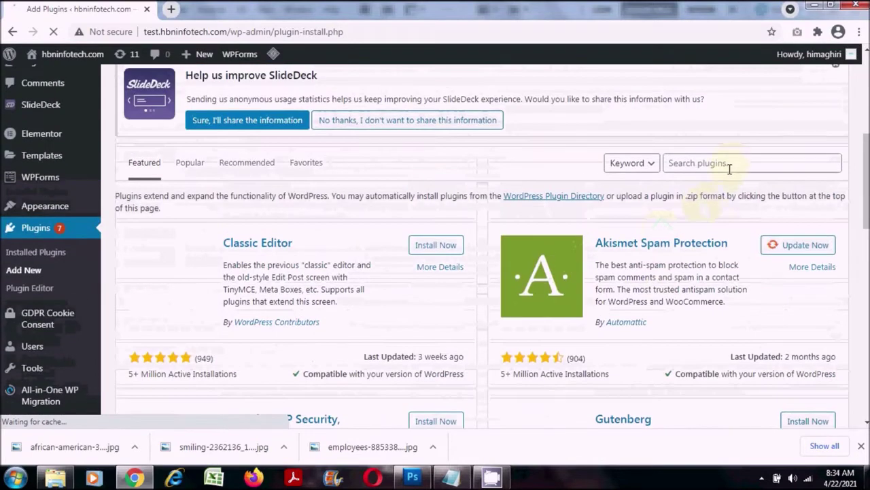
pyautogui.click(729, 169)
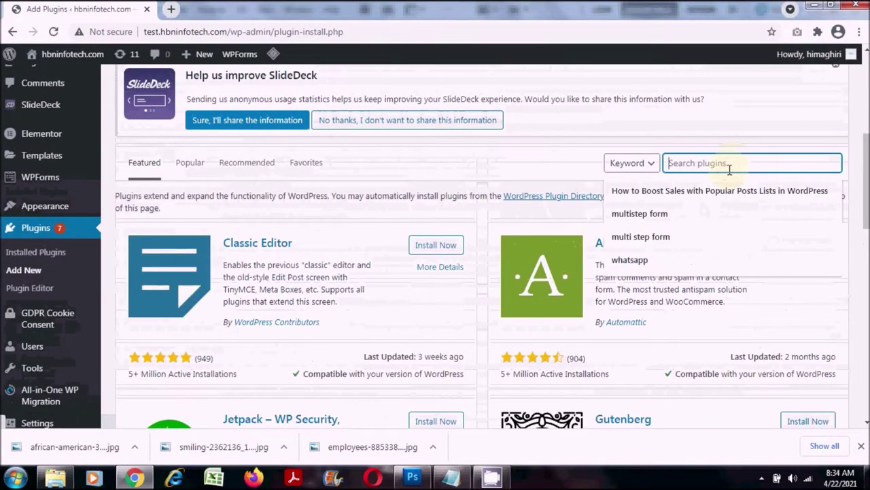
pyautogui.write('smart')
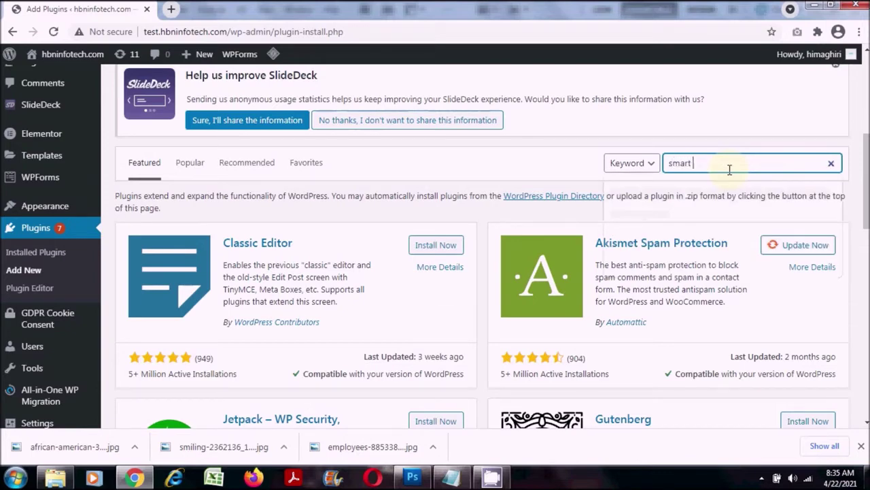
pyautogui.write(' slider 3')
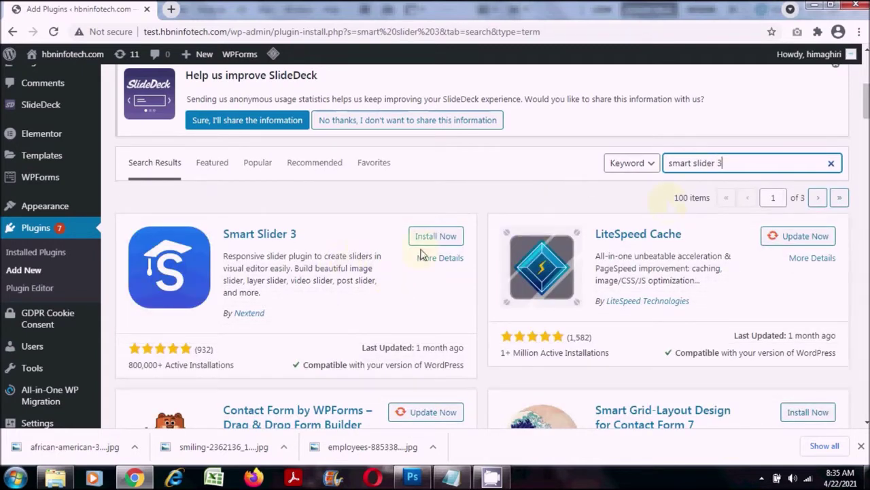
pyautogui.click(452, 239)
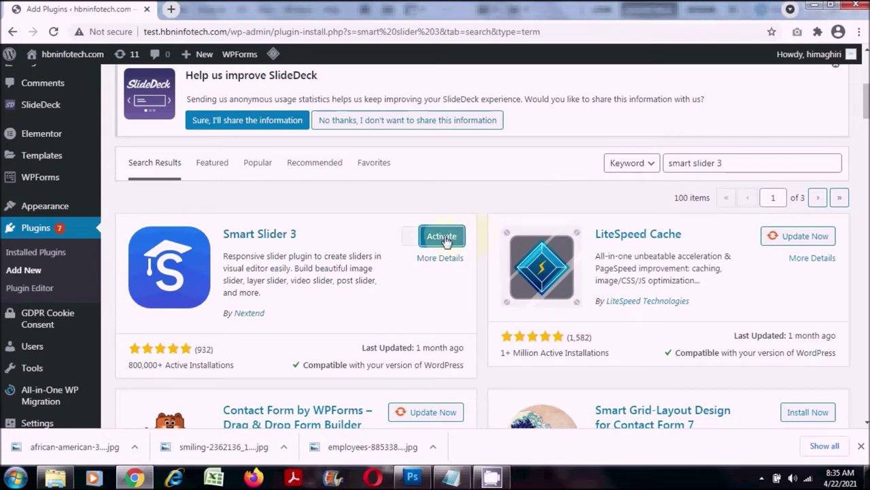
pyautogui.click(461, 236)
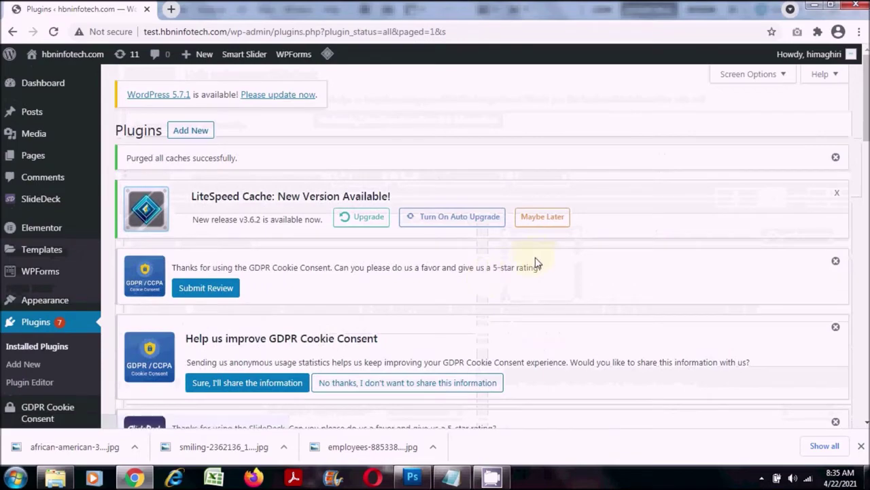
# Check the installed plugins list for Smart Slider 3 and open the Smart Slider dashboard.
pyautogui.scroll(-7, 596, 247)
pyautogui.scroll(-1, 596, 247)
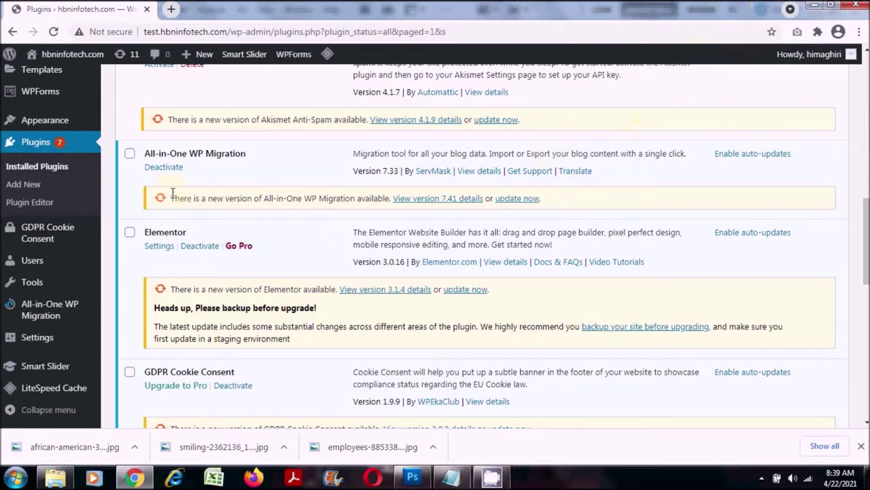
pyautogui.scroll(-1, 68, 177)
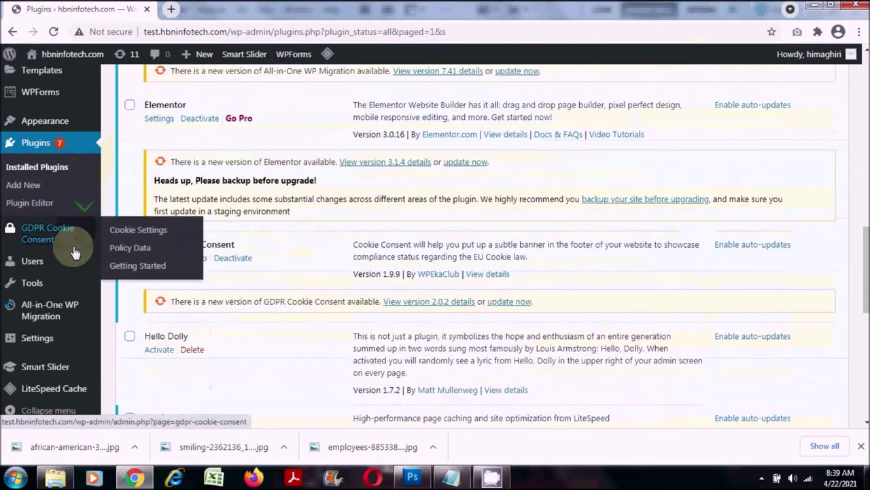
pyautogui.scroll(-4, 89, 252)
pyautogui.scroll(-3, 68, 326)
pyautogui.moveTo(41, 378)
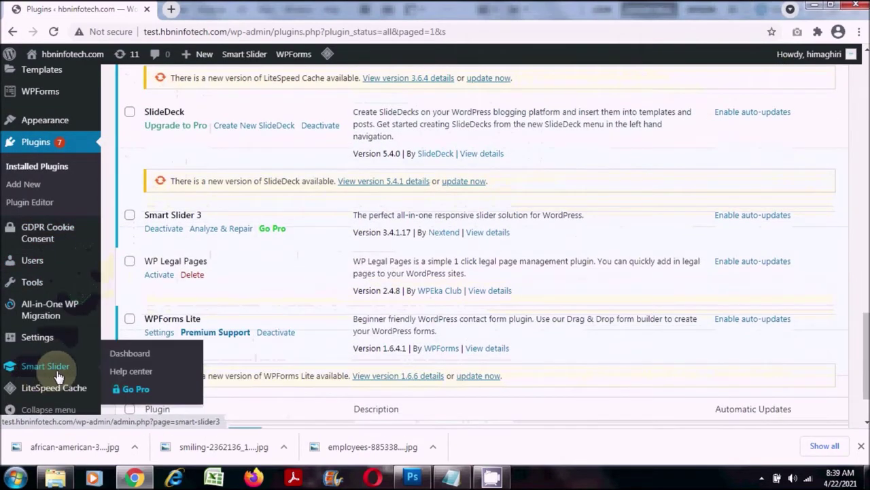
pyautogui.click(148, 359)
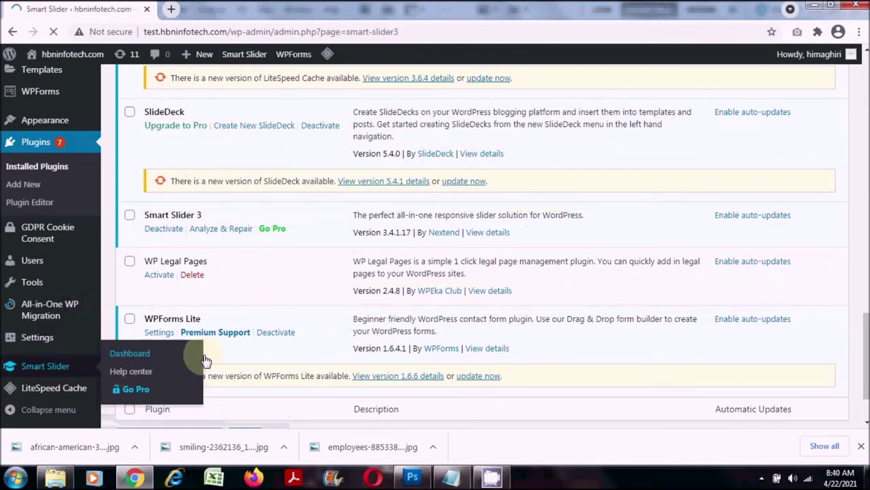
# Continue past the Smart Slider 3 welcome screen to the project dashboard.
pyautogui.scroll(-3, 506, 258)
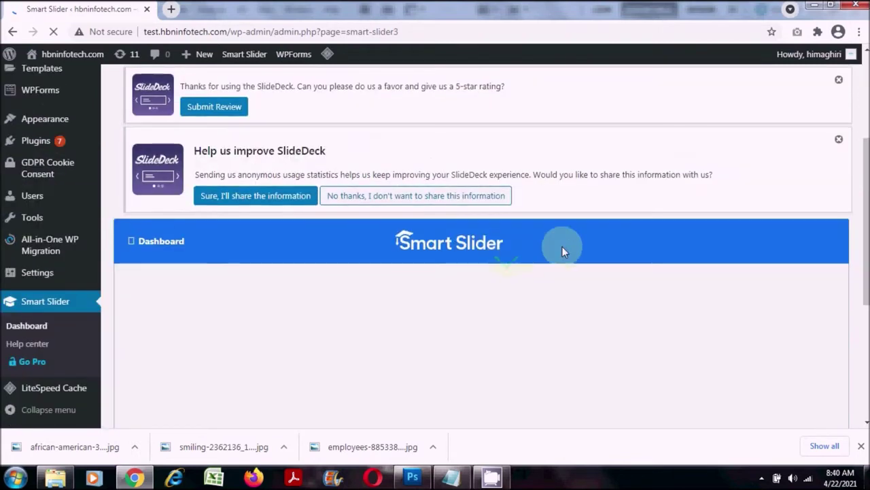
pyautogui.scroll(-1, 523, 259)
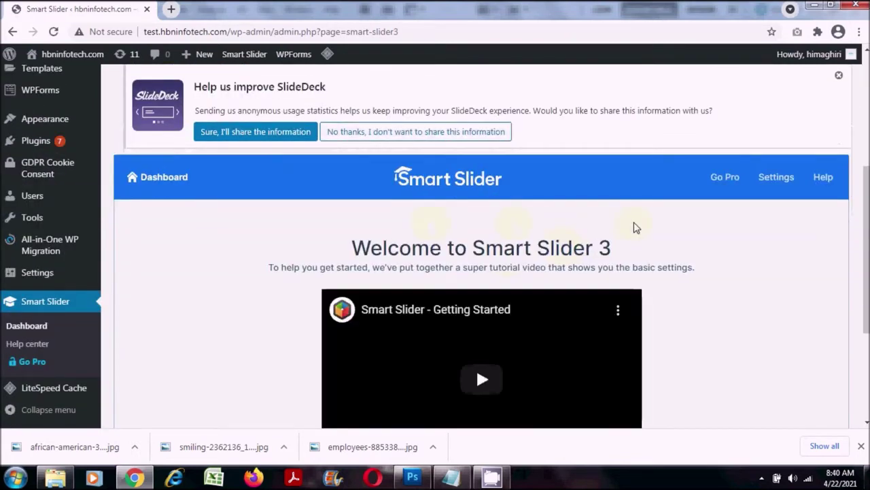
pyautogui.scroll(-3, 633, 227)
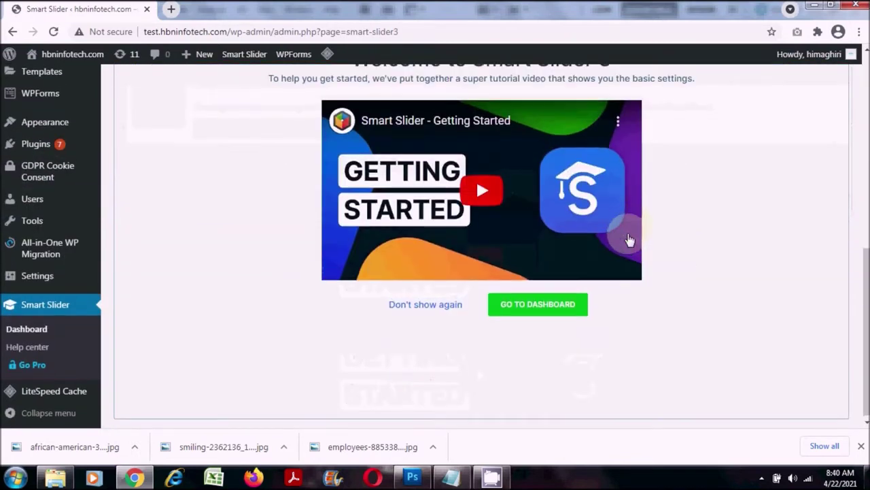
pyautogui.scroll(2, 629, 239)
pyautogui.scroll(-1, 629, 240)
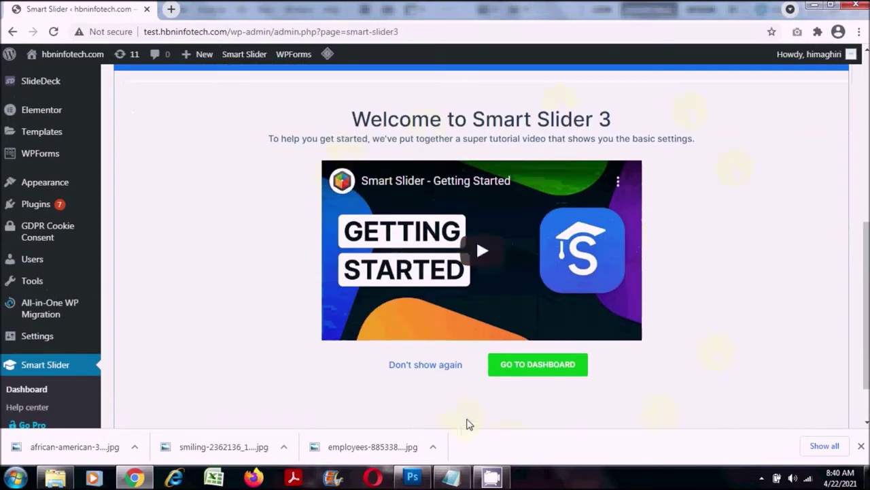
pyautogui.click(576, 371)
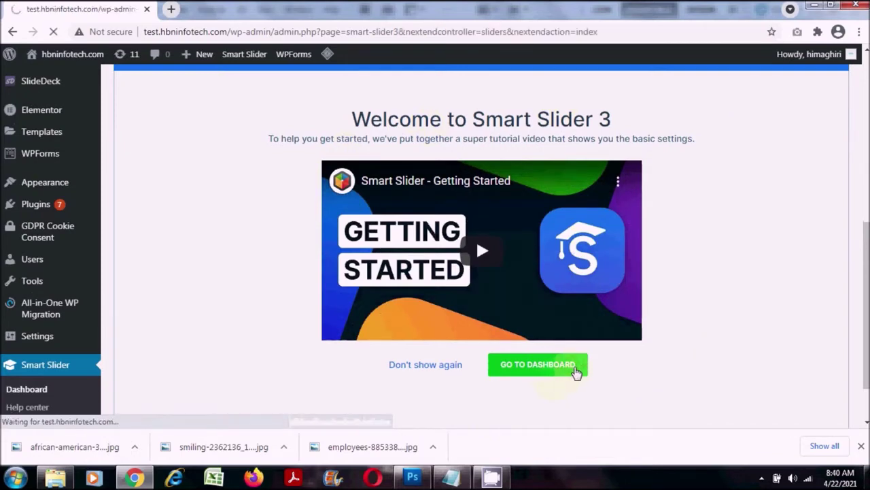
# Start a new project from scratch from the Smart Slider dashboard.
pyautogui.scroll(-5, 521, 282)
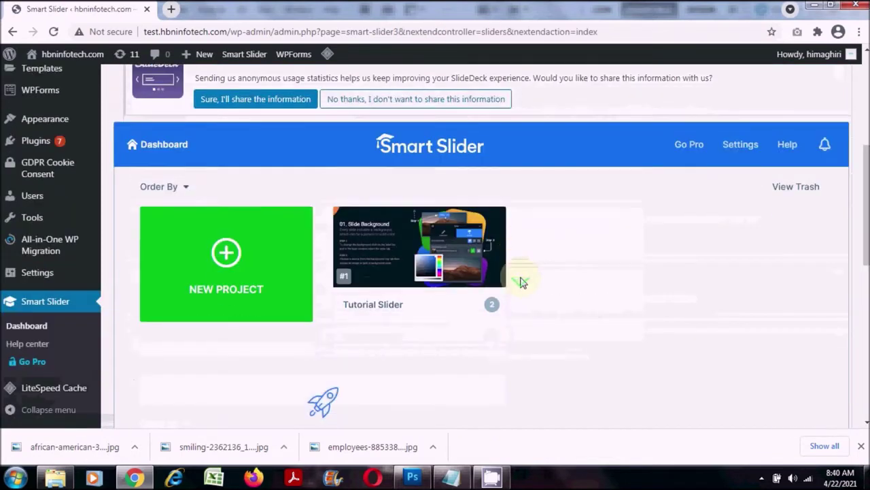
pyautogui.scroll(1, 531, 289)
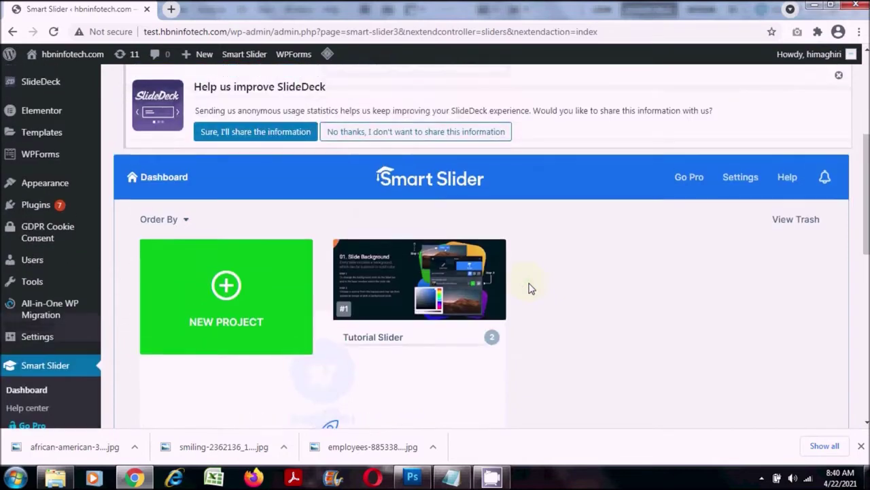
pyautogui.moveTo(501, 297)
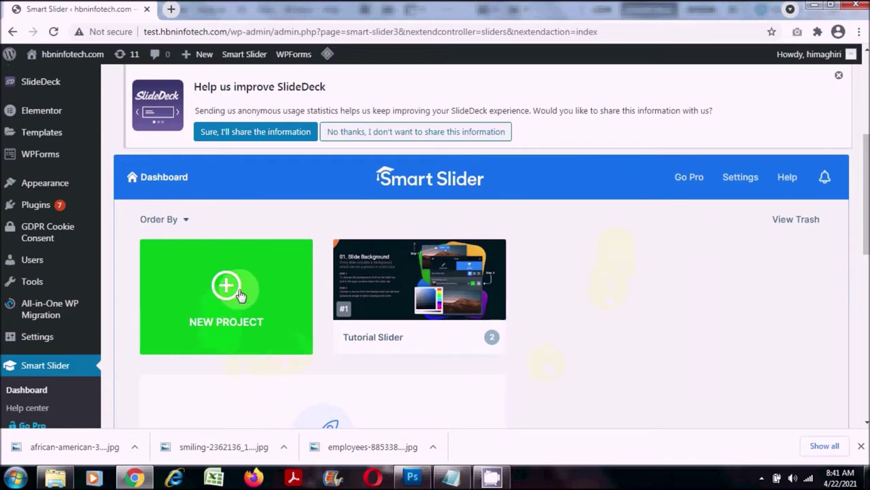
pyautogui.click(276, 292)
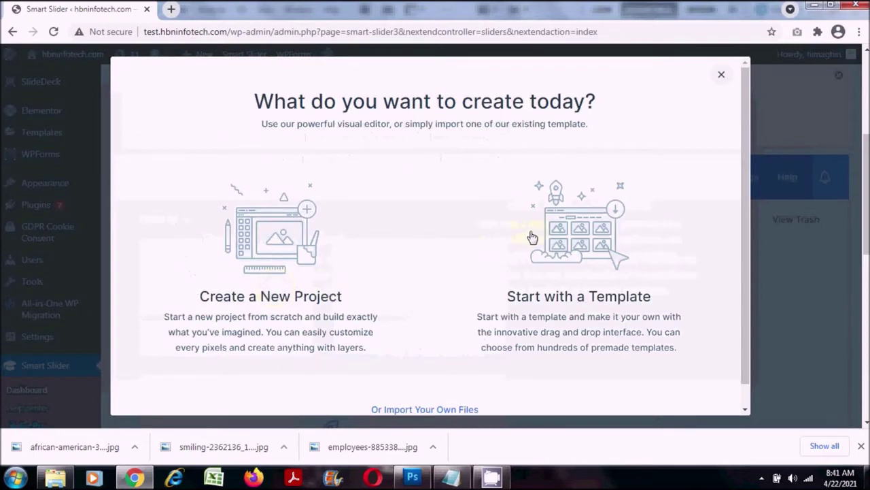
pyautogui.scroll(-1, 614, 236)
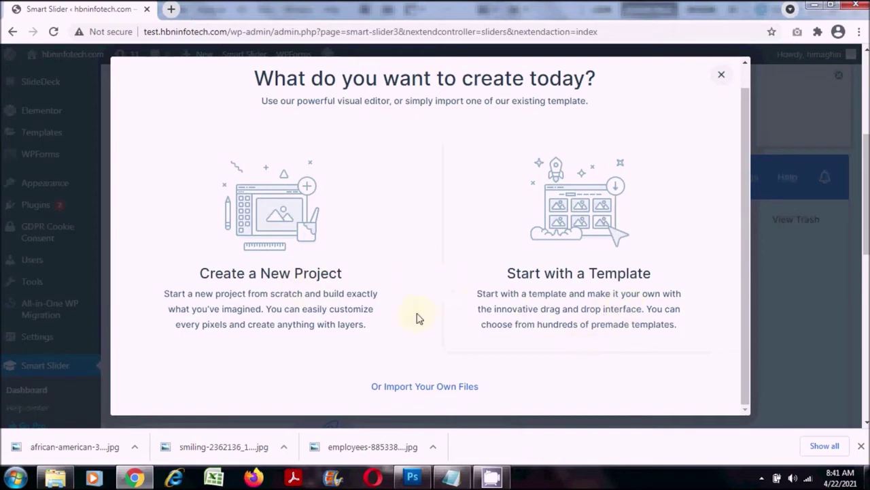
pyautogui.click(303, 280)
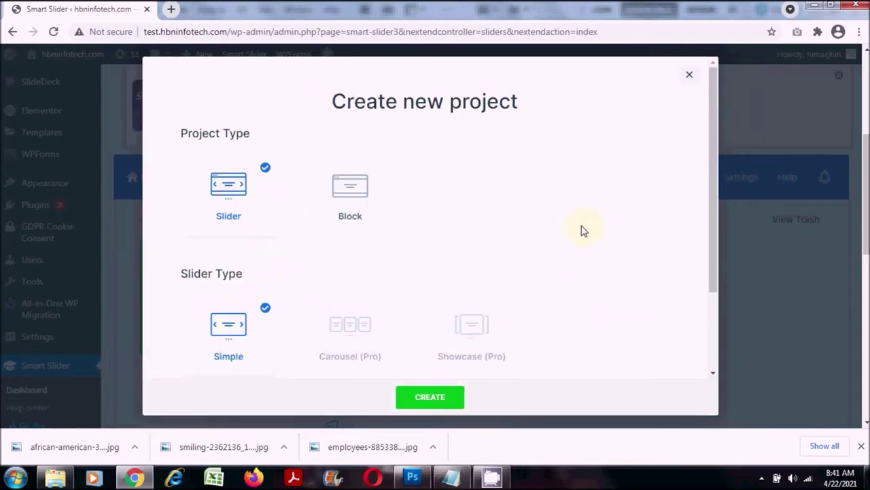
# Create the project as a Simple slider with the Boxed layout, keeping the default name and size.
pyautogui.scroll(-2, 562, 229)
pyautogui.scroll(2, 464, 224)
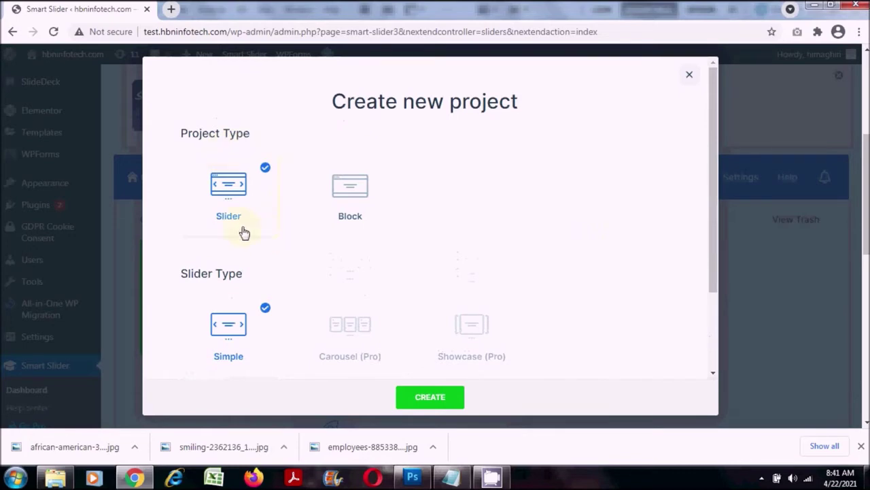
pyautogui.scroll(-1, 297, 221)
pyautogui.scroll(-1, 297, 221)
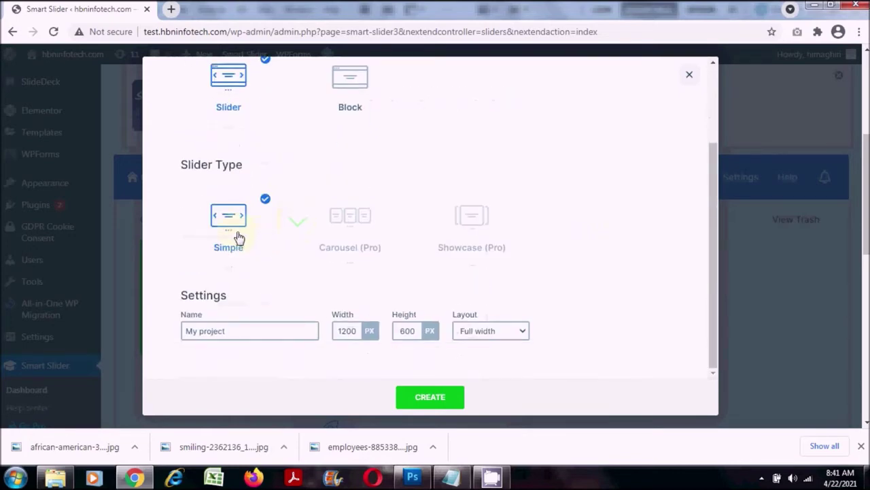
pyautogui.scroll(-1, 361, 246)
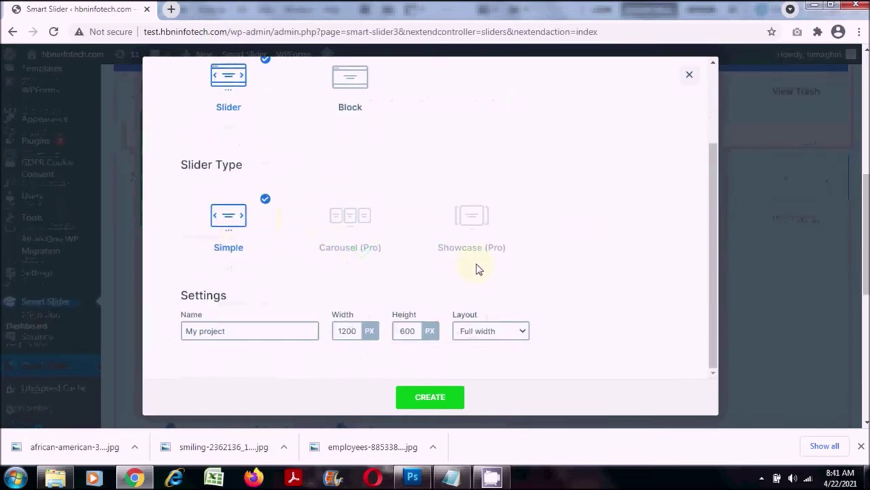
pyautogui.scroll(1, 539, 282)
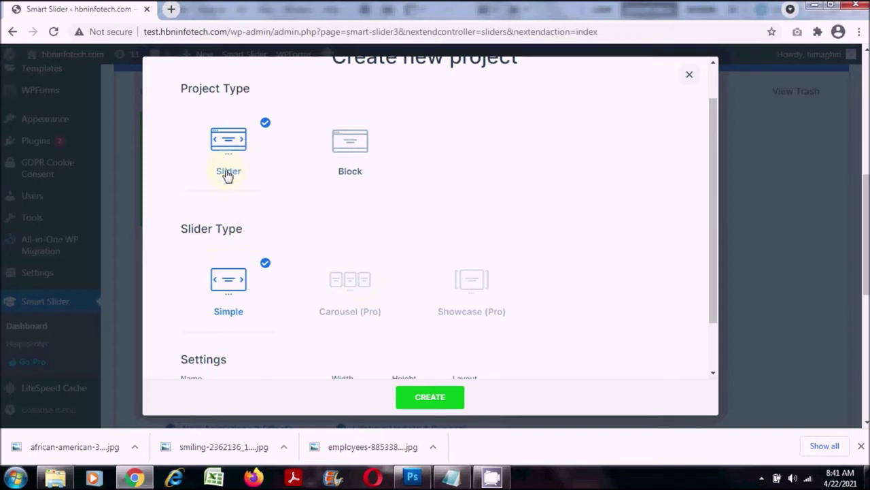
pyautogui.scroll(-1, 276, 310)
pyautogui.scroll(-2, 275, 310)
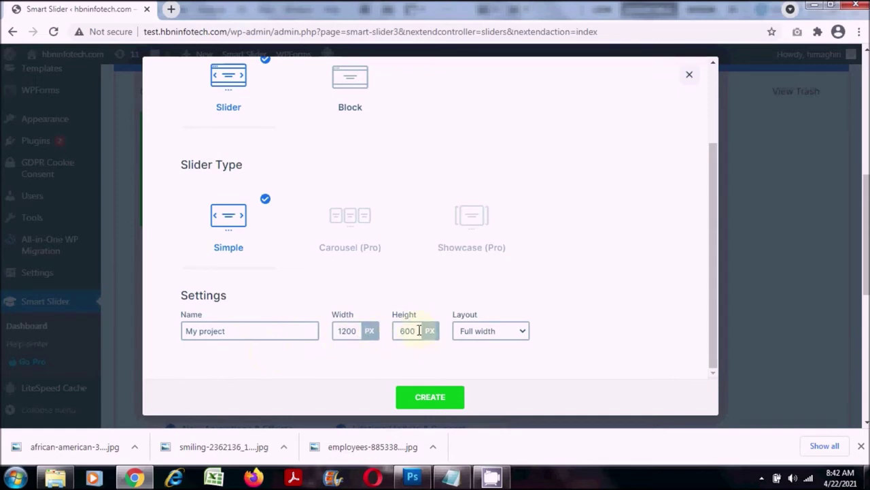
pyautogui.click(521, 337)
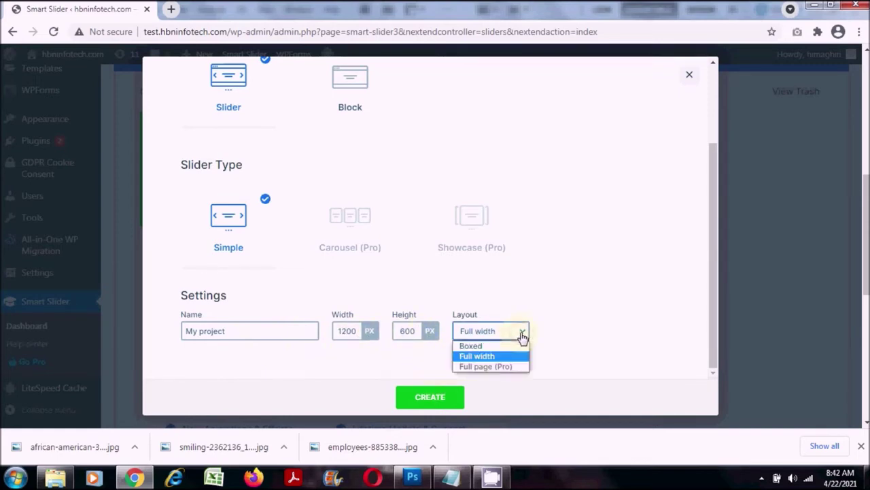
pyautogui.click(475, 347)
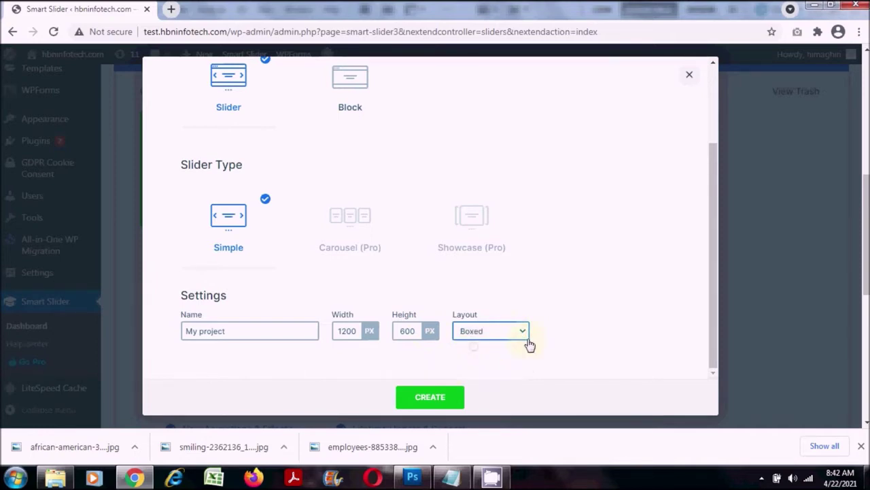
pyautogui.click(434, 402)
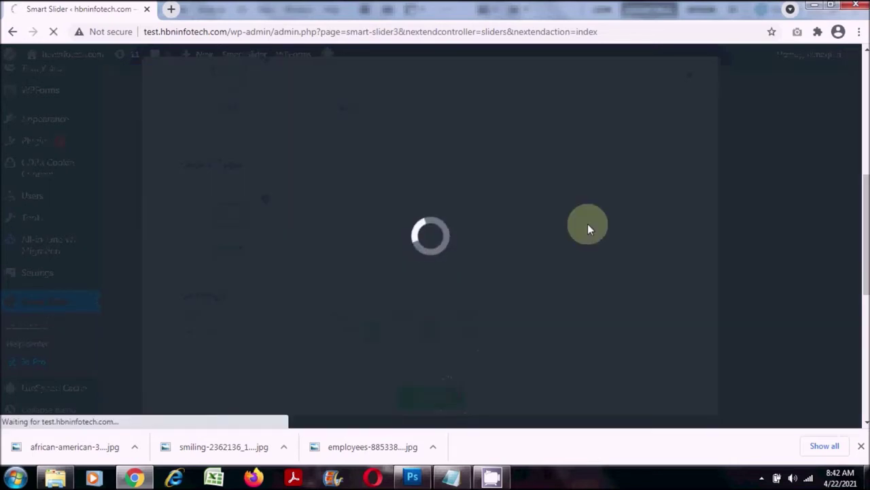
# Examine the new project's slide area and its general settings, including the publishing options, name, thumbnail and alias.
pyautogui.scroll(-5, 589, 229)
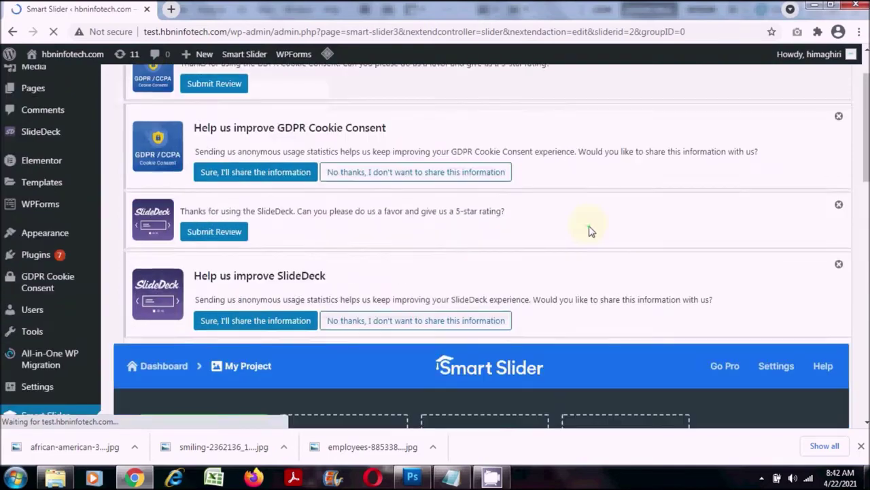
pyautogui.scroll(1, 589, 229)
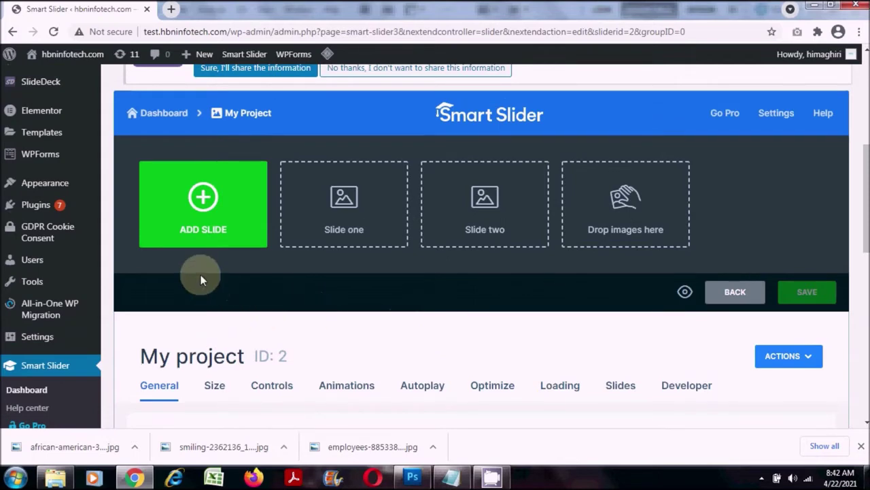
pyautogui.scroll(-1, 201, 279)
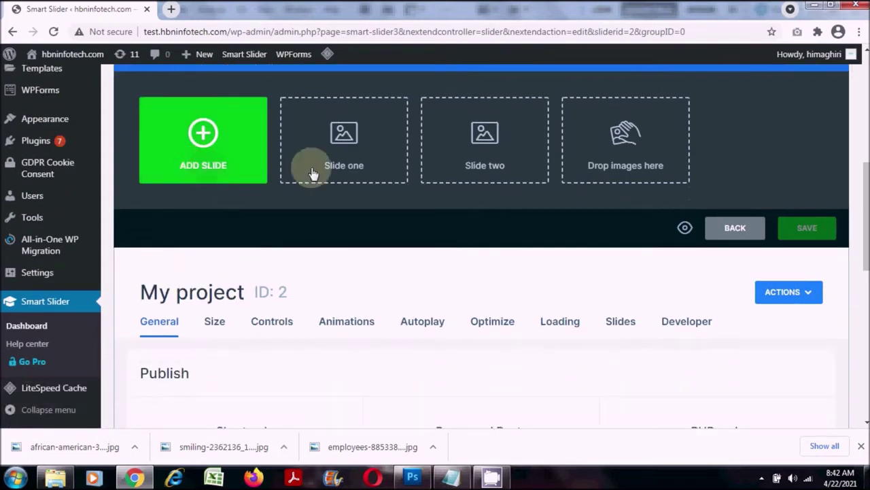
pyautogui.scroll(-2, 297, 257)
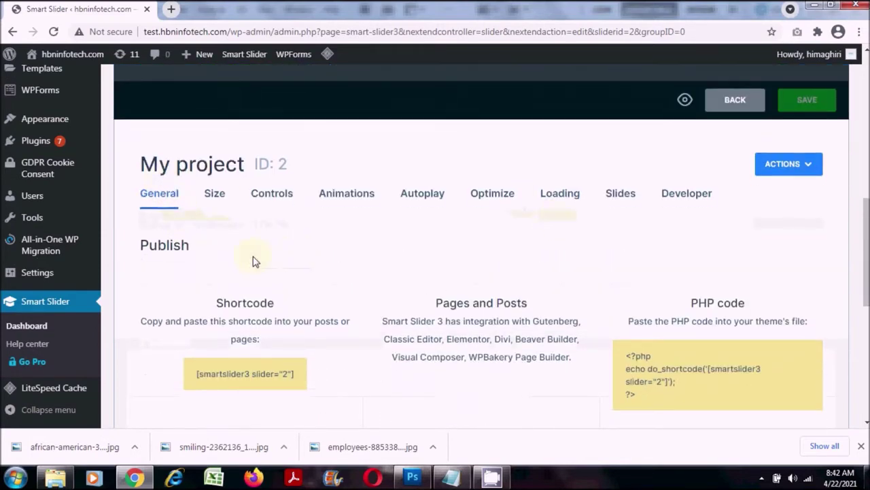
pyautogui.scroll(-1, 165, 212)
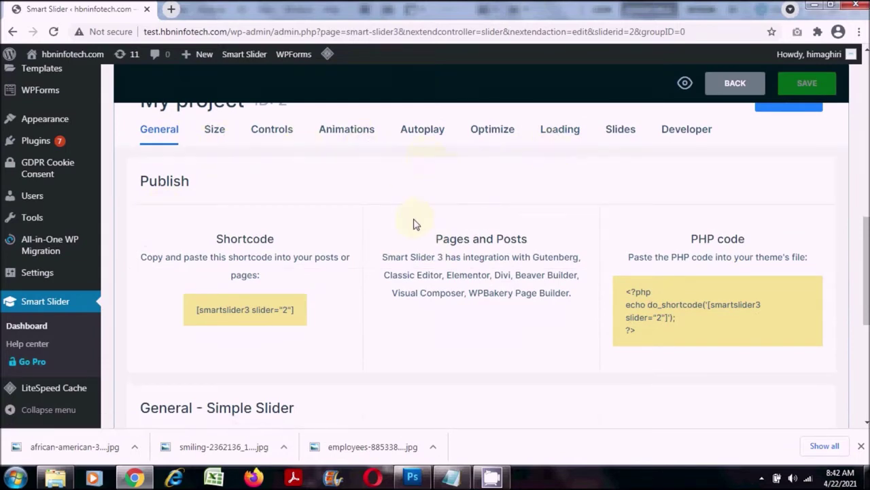
pyautogui.scroll(1, 416, 224)
pyautogui.scroll(3, 400, 237)
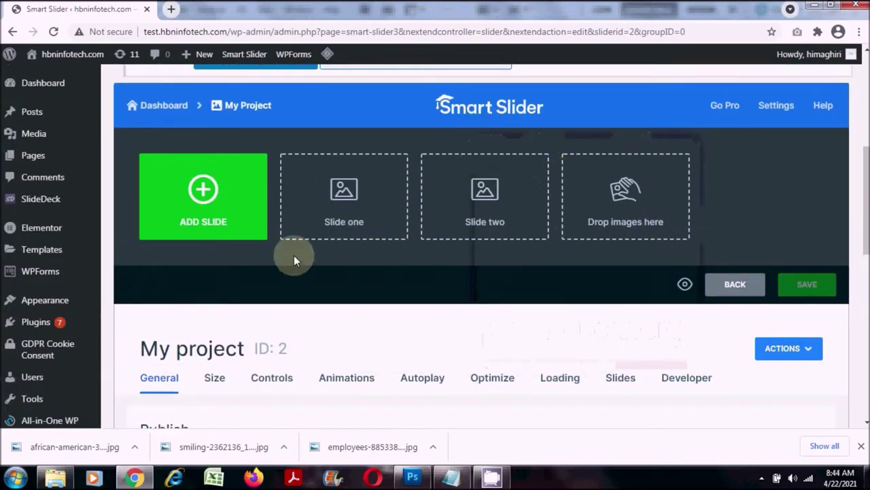
pyautogui.scroll(-2, 454, 228)
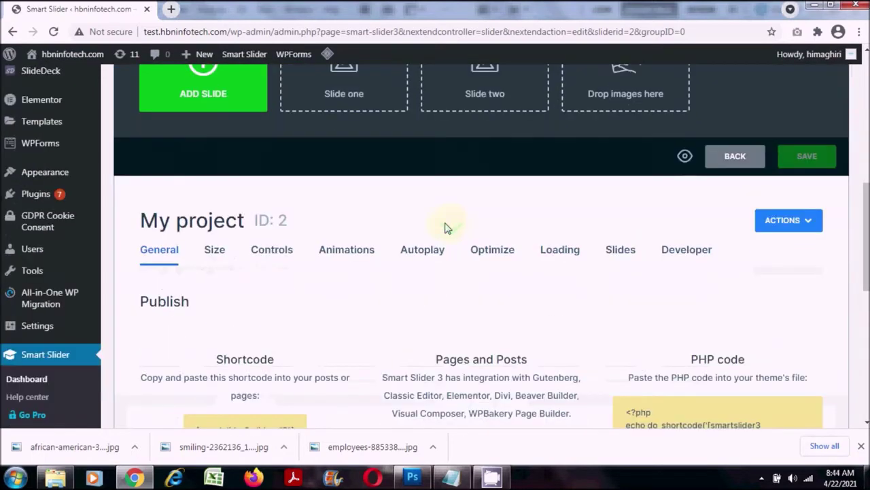
pyautogui.scroll(-1, 370, 255)
pyautogui.scroll(-2, 411, 259)
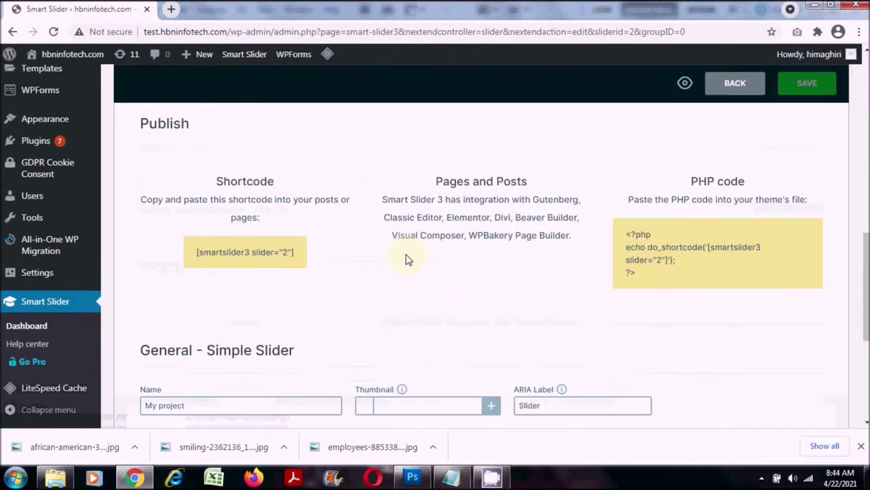
pyautogui.scroll(2, 383, 259)
pyautogui.scroll(-4, 246, 243)
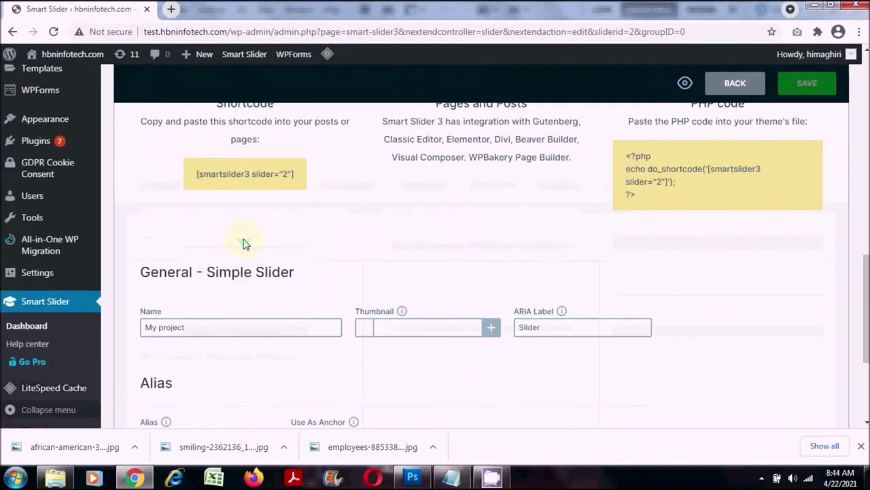
pyautogui.scroll(-2, 245, 243)
pyautogui.scroll(6, 245, 243)
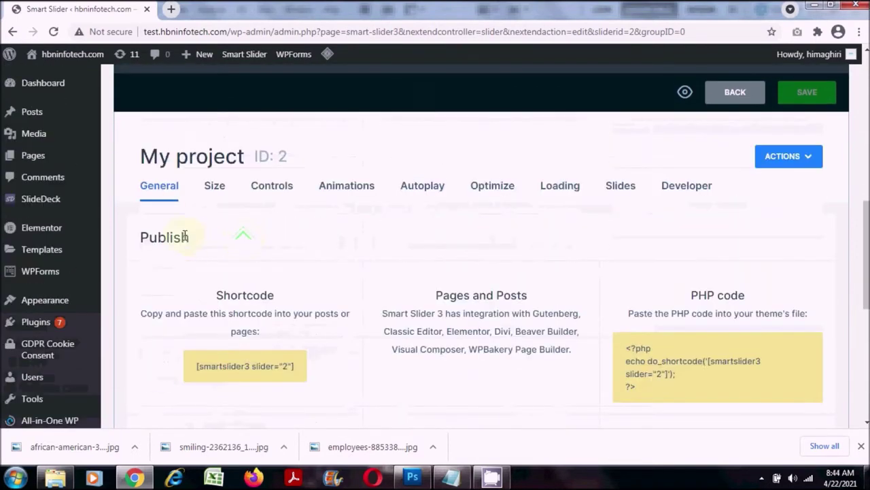
# Review the project's size settings, including slider dimensions, breakpoints and layout.
pyautogui.click(217, 192)
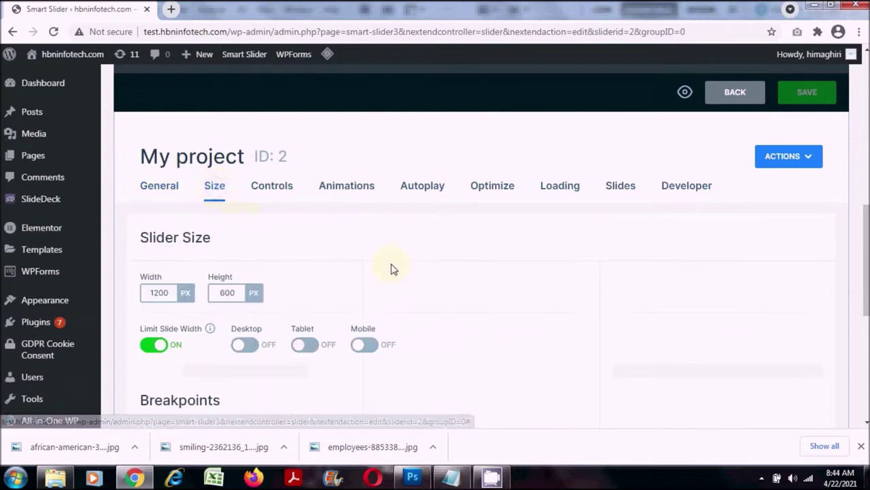
pyautogui.scroll(-2, 391, 269)
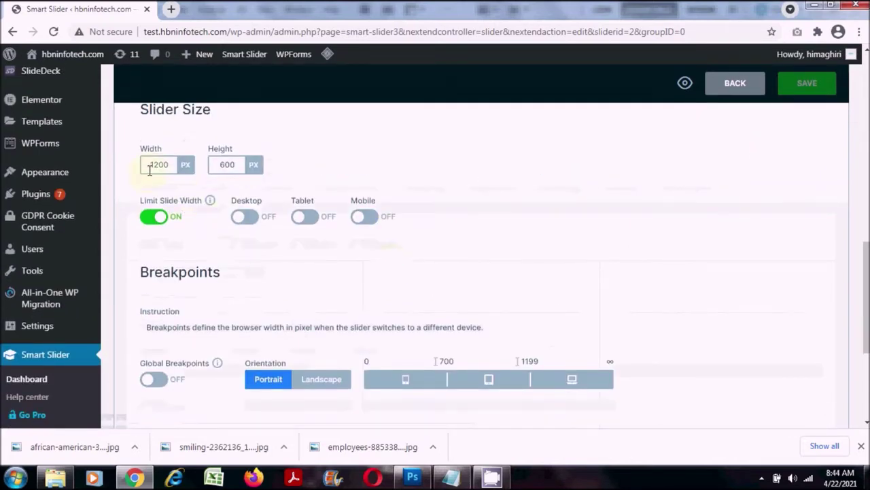
pyautogui.scroll(-3, 310, 194)
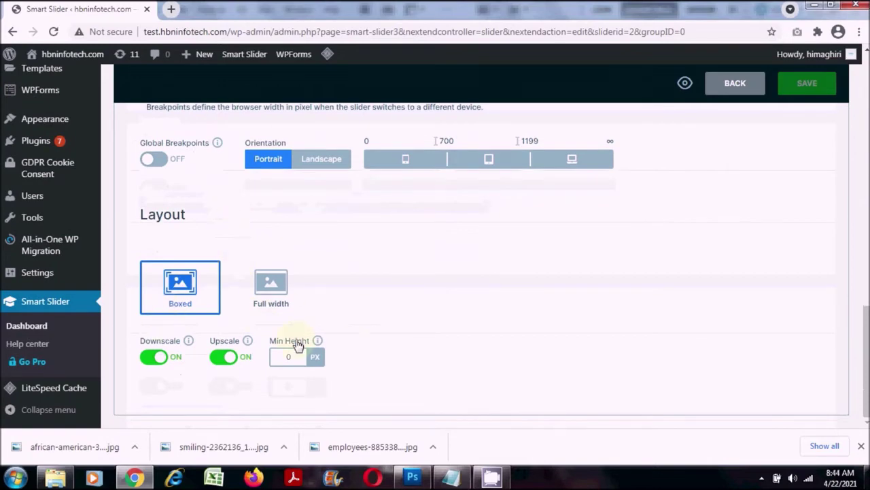
pyautogui.scroll(5, 297, 345)
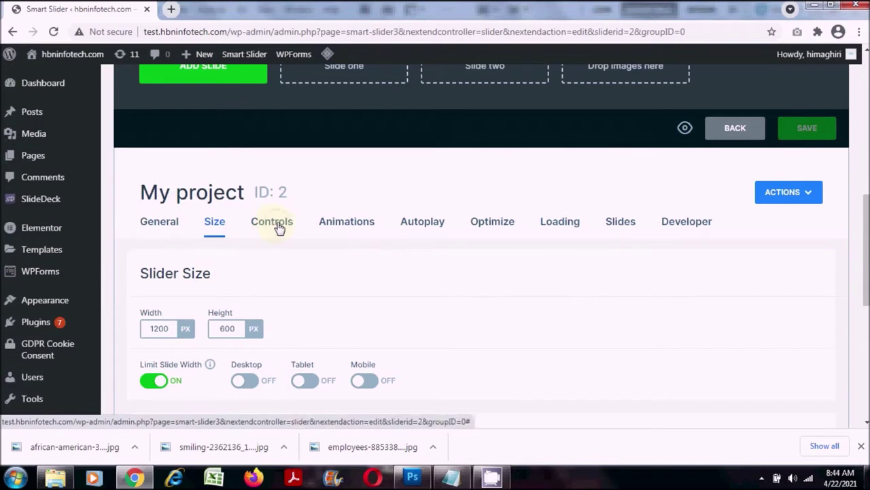
# Change the slider's navigation arrows to the dark-and-orange square style in the control settings.
pyautogui.click(279, 226)
pyautogui.scroll(-2, 435, 292)
pyautogui.scroll(-1, 420, 287)
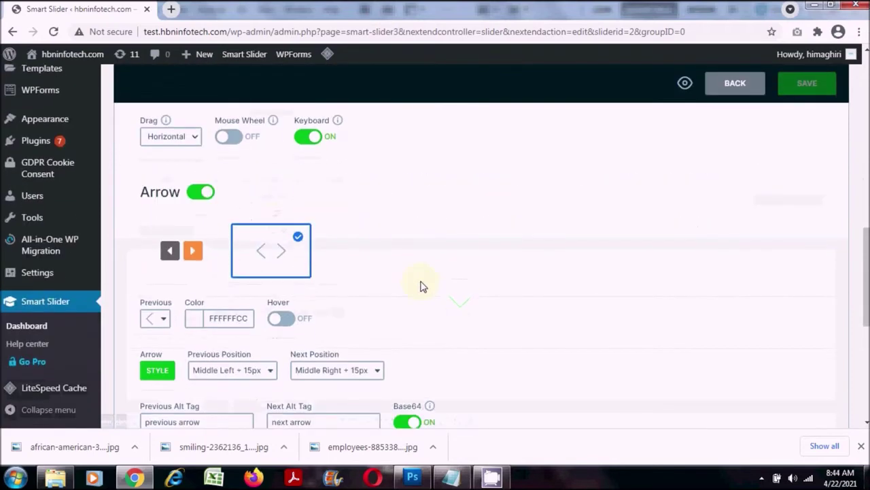
pyautogui.click(190, 255)
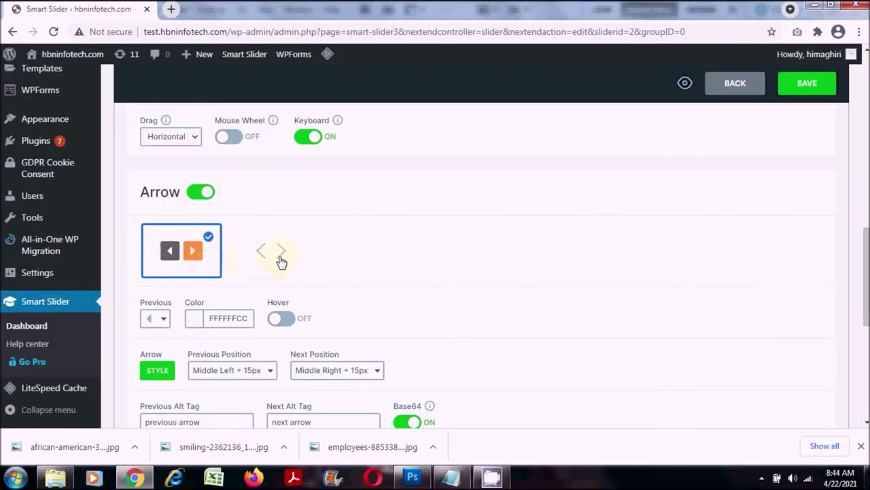
# Enable thumbnails for the slider and review their size, position and caption options.
pyautogui.scroll(-2, 318, 276)
pyautogui.scroll(-2, 304, 278)
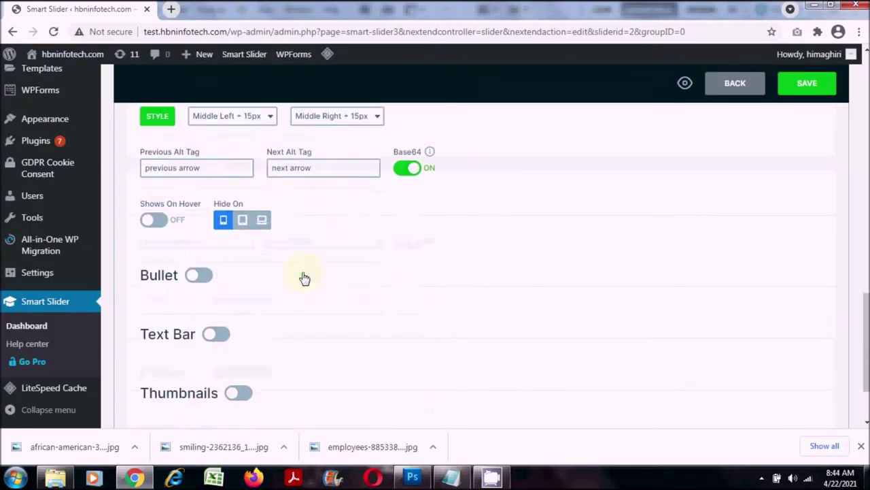
pyautogui.scroll(-2, 304, 278)
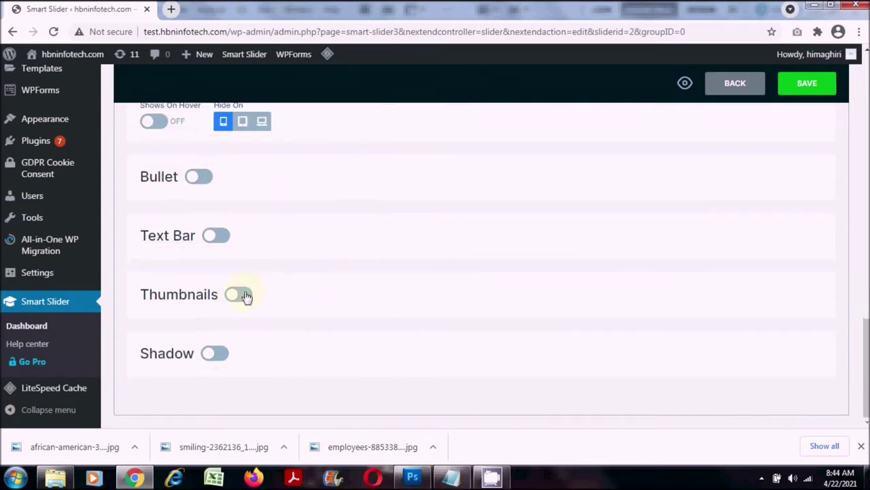
pyautogui.click(245, 296)
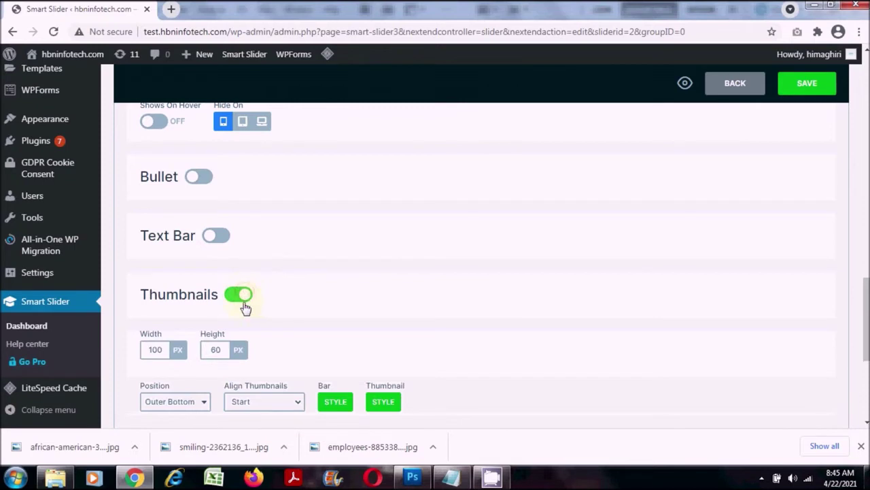
pyautogui.scroll(-2, 332, 302)
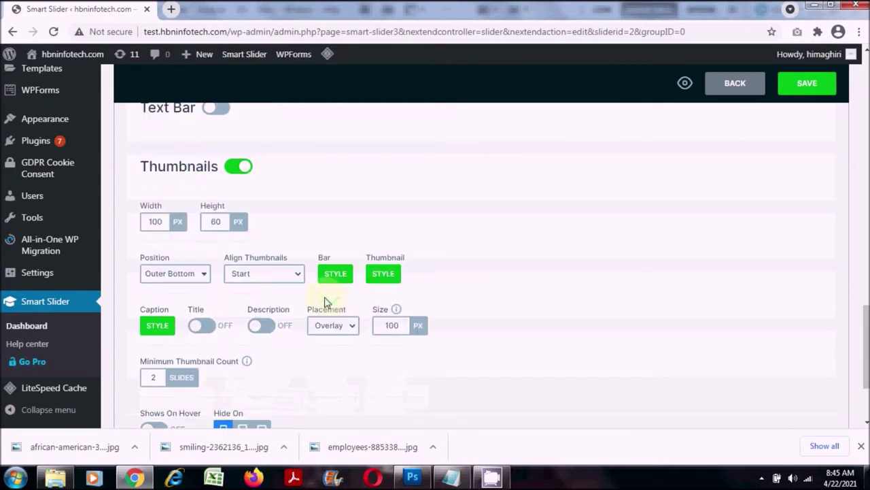
pyautogui.scroll(-2, 303, 197)
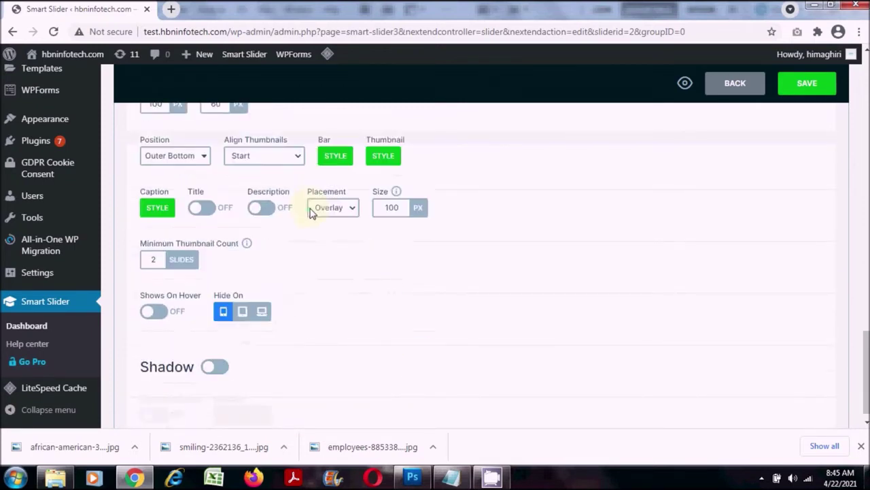
# Review the remaining slider control options, including thumbnails and shadow, and the main and background animation settings.
pyautogui.click(217, 354)
pyautogui.scroll(2, 351, 352)
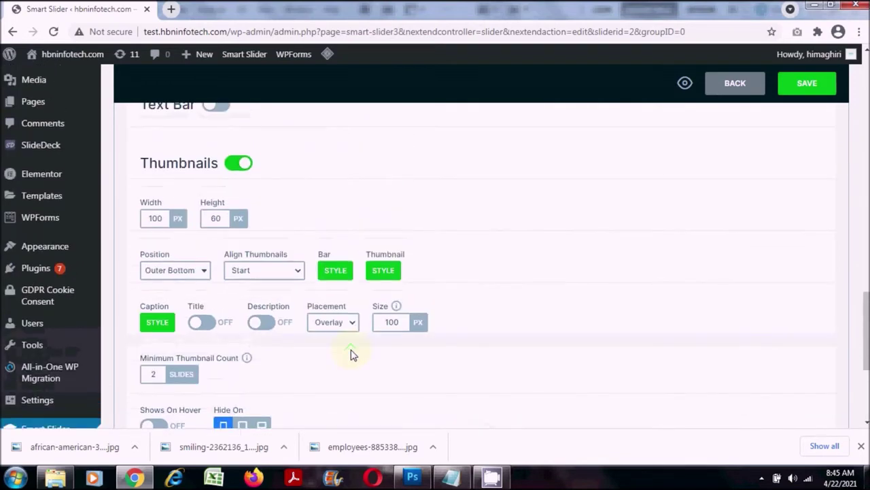
pyautogui.scroll(2, 306, 338)
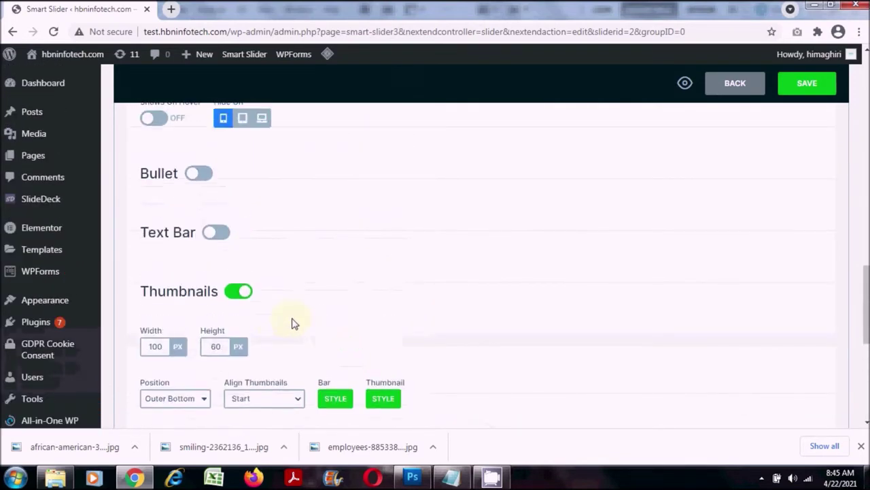
pyautogui.scroll(10, 361, 340)
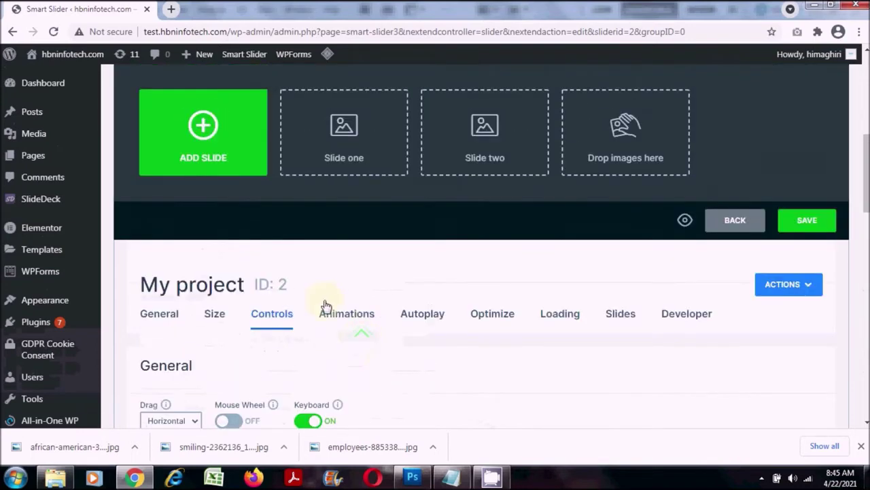
pyautogui.click(345, 317)
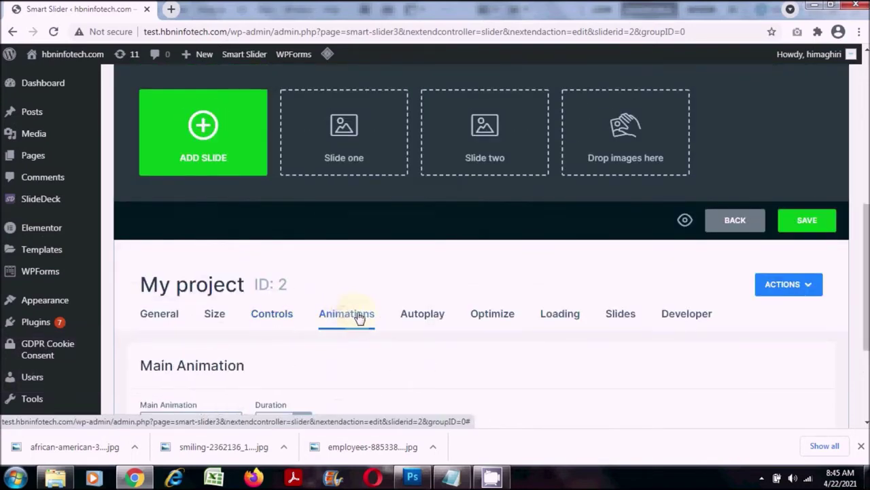
pyautogui.scroll(-3, 353, 317)
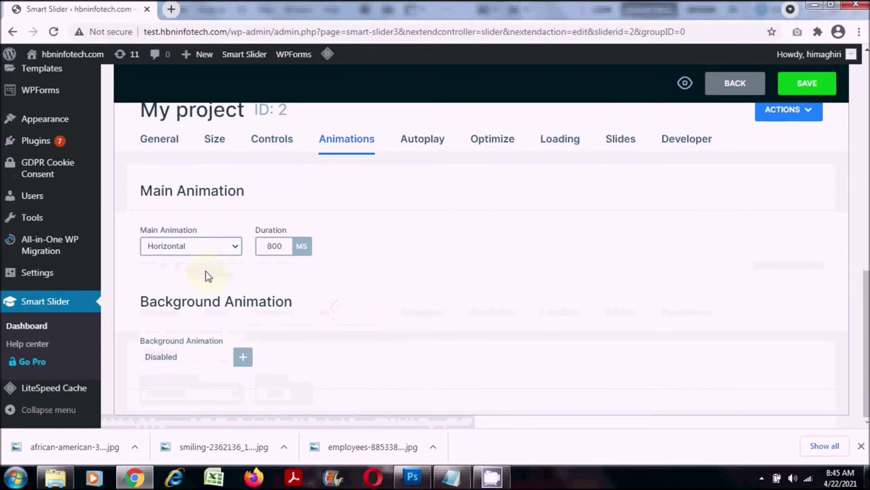
# Review the slider's autoplay, image optimization, loading and slide design settings.
pyautogui.click(423, 141)
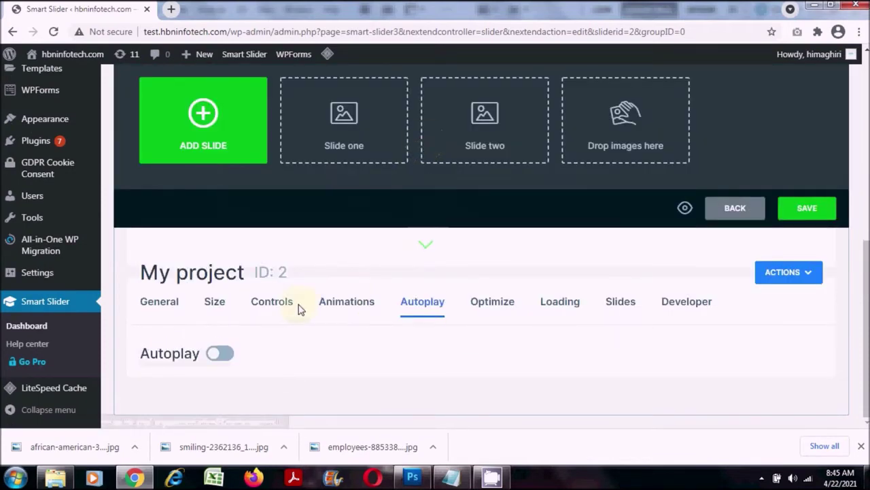
pyautogui.click(501, 310)
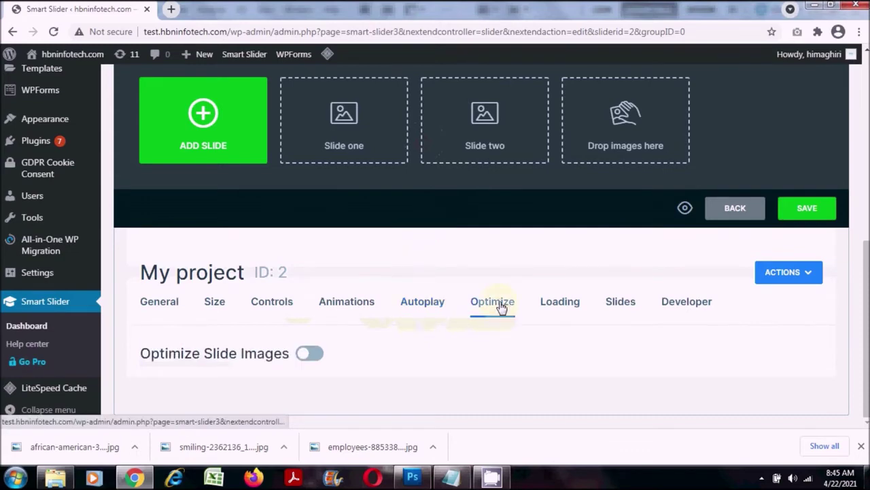
pyautogui.click(559, 303)
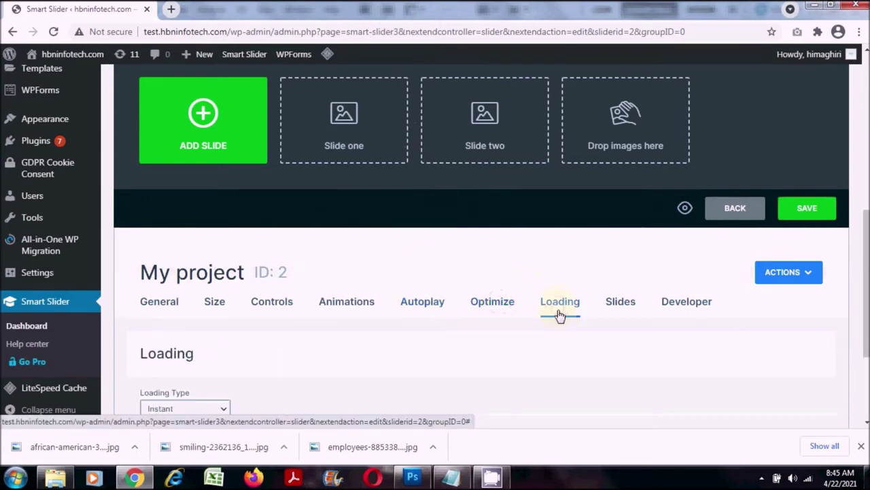
pyautogui.scroll(-2, 558, 315)
pyautogui.scroll(3, 556, 318)
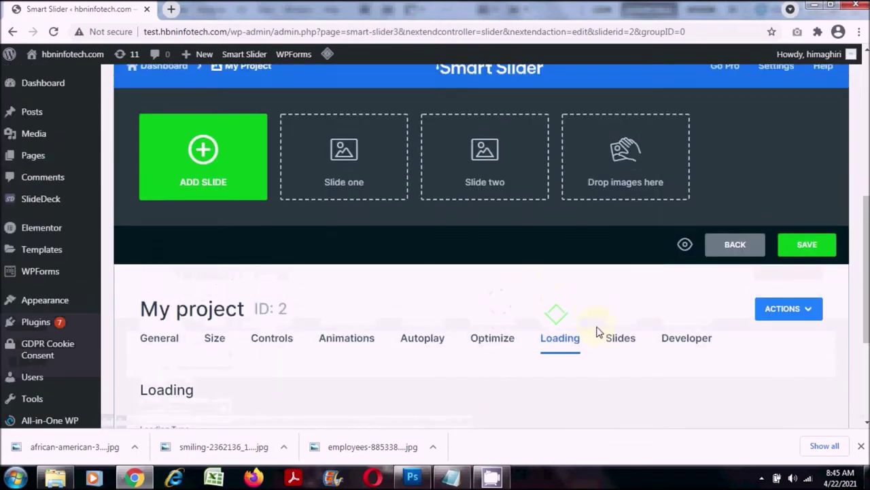
pyautogui.click(624, 345)
pyautogui.scroll(-3, 570, 370)
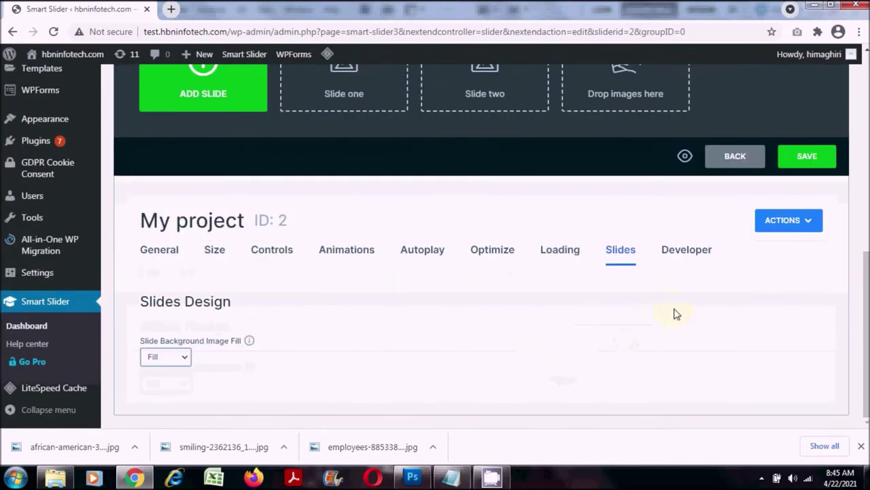
pyautogui.scroll(2, 641, 270)
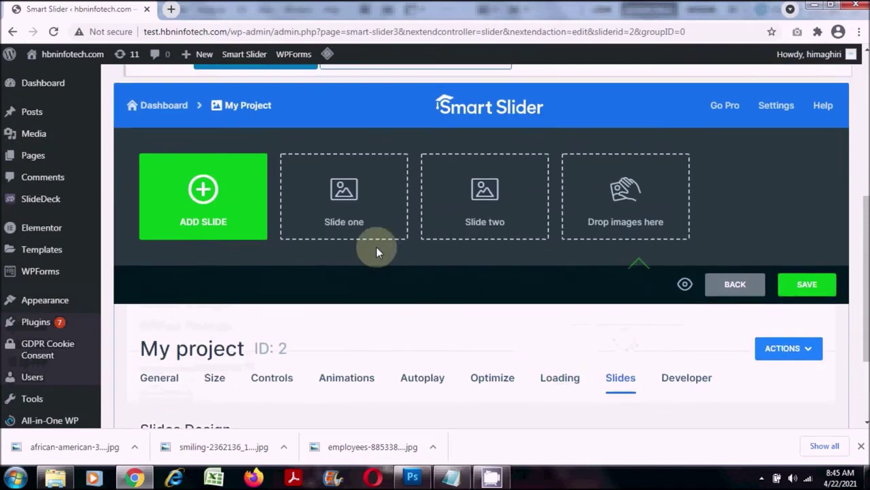
# Add a blank slide to the slider project.
pyautogui.click(209, 198)
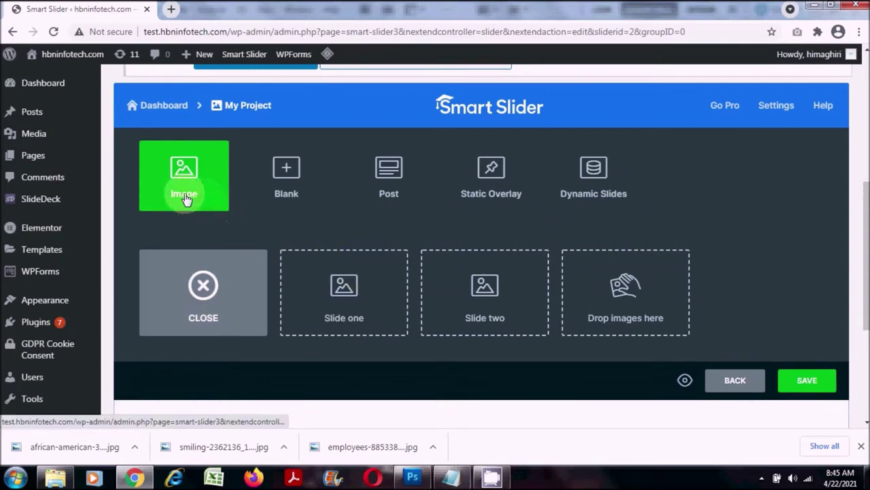
pyautogui.click(295, 170)
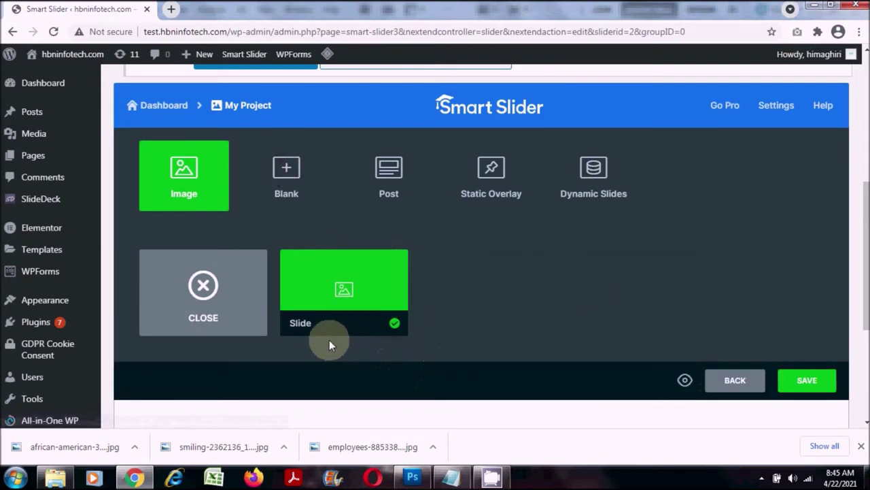
pyautogui.moveTo(340, 317)
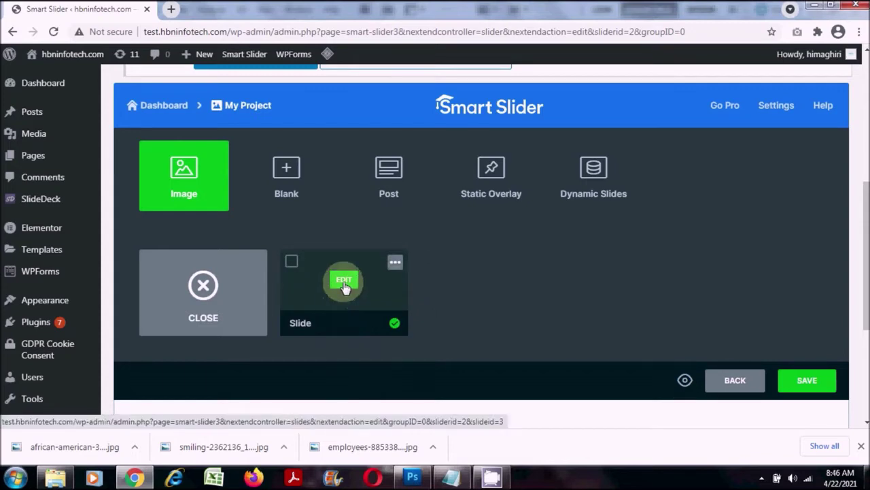
pyautogui.click(344, 286)
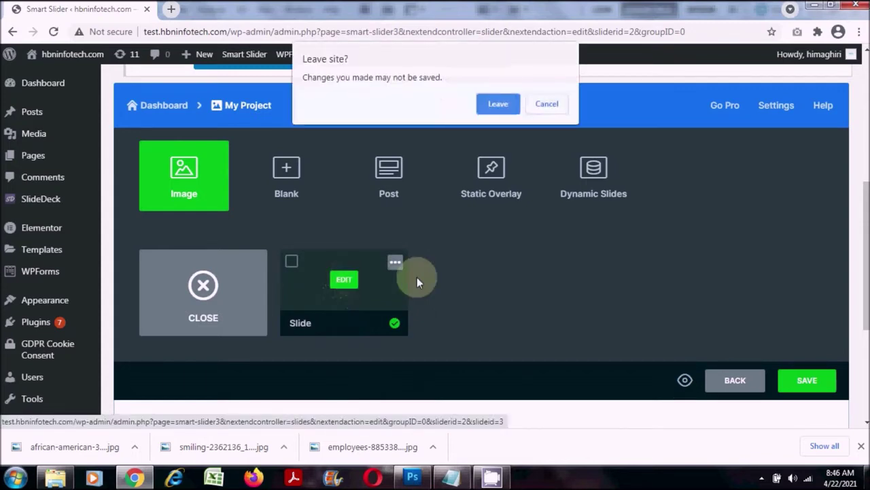
pyautogui.click(545, 110)
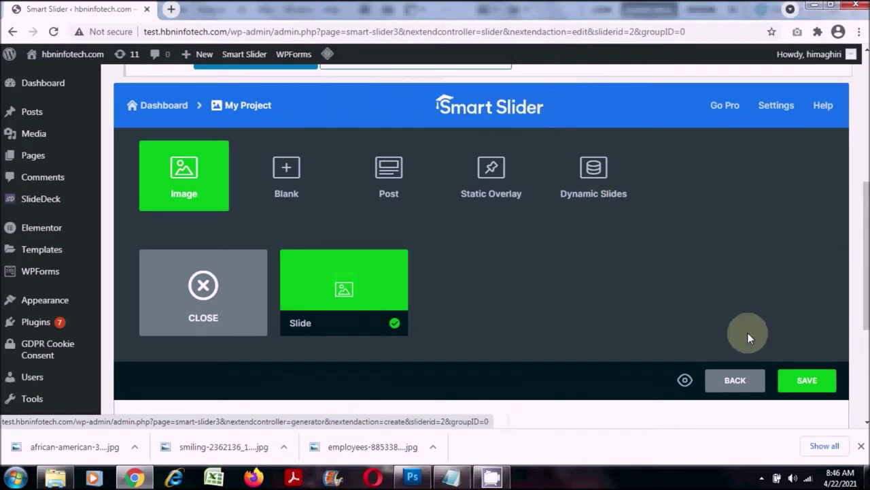
# Save the slider project and open the new blank slide for editing.
pyautogui.click(808, 384)
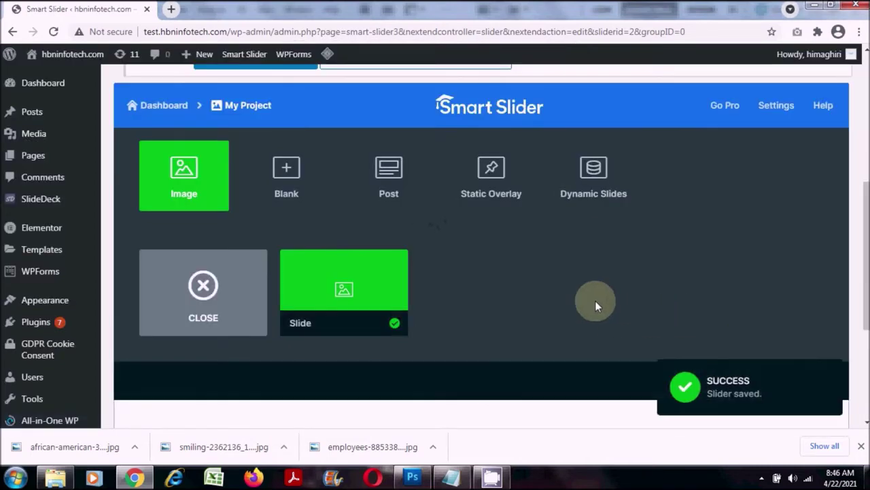
pyautogui.moveTo(345, 283)
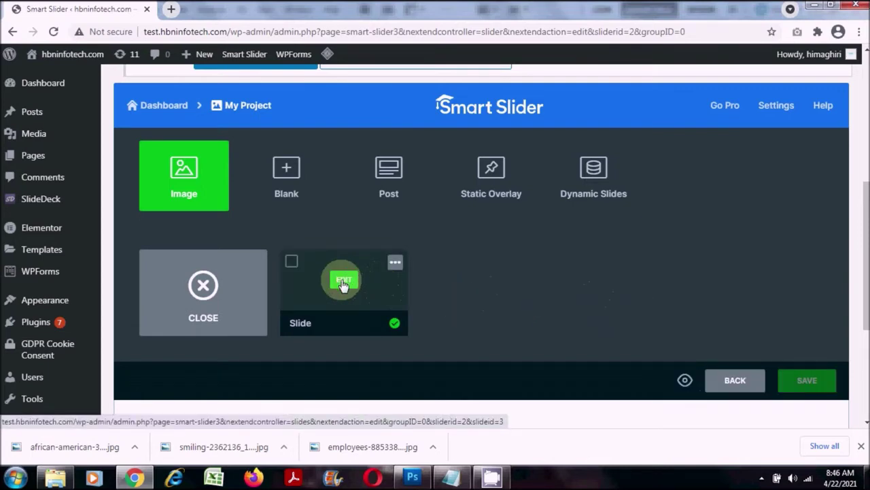
pyautogui.click(344, 282)
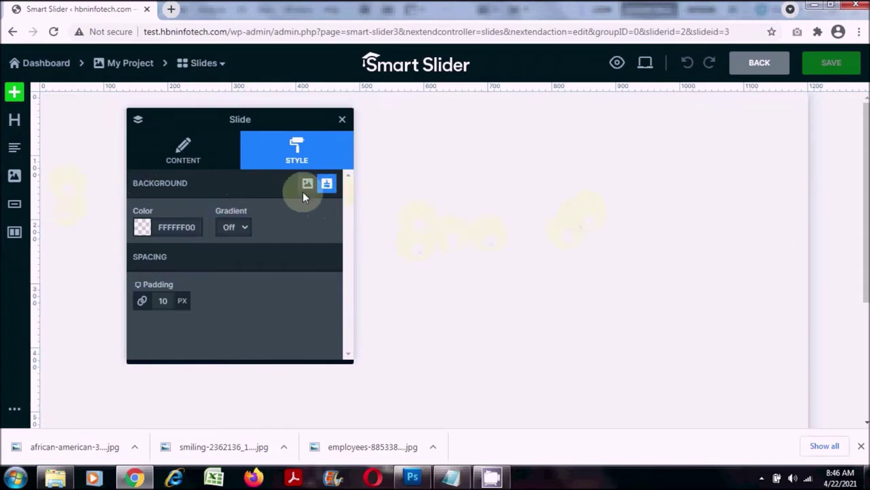
# Add an image layer to the slide, upload slider-img1 from the hbninfotech folder and use it as the layer's image.
pyautogui.click(15, 179)
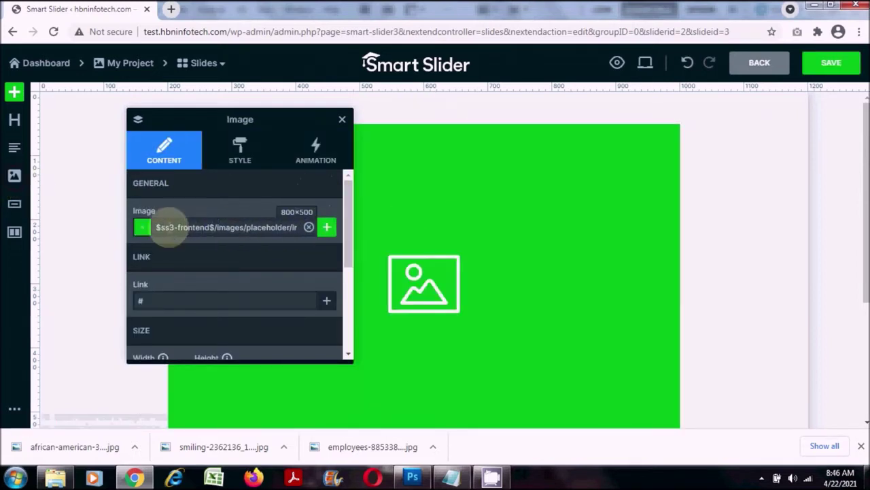
pyautogui.click(327, 230)
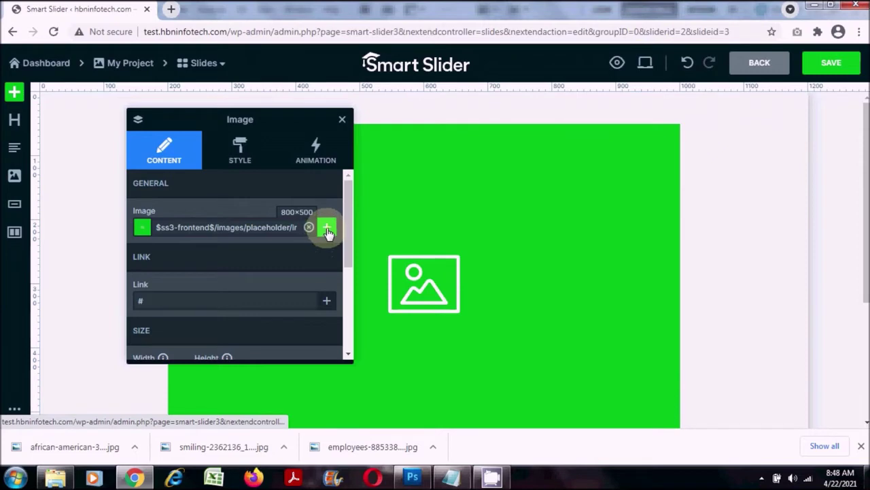
pyautogui.click(326, 230)
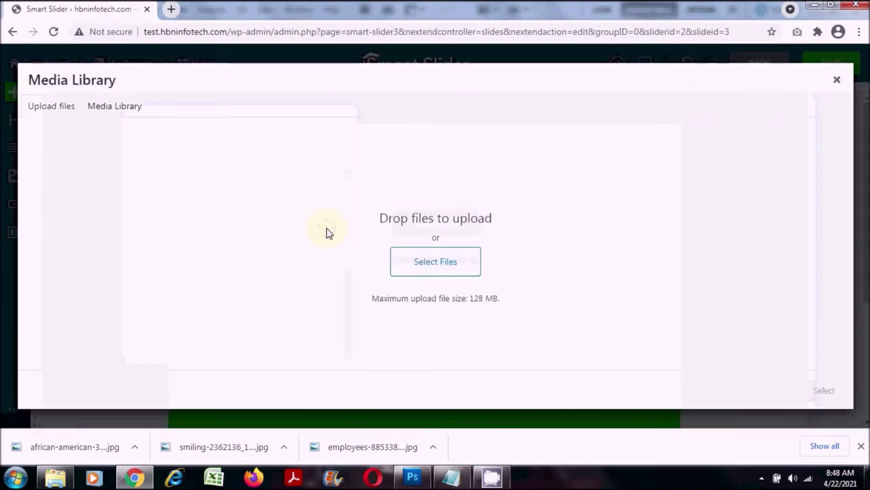
pyautogui.click(469, 270)
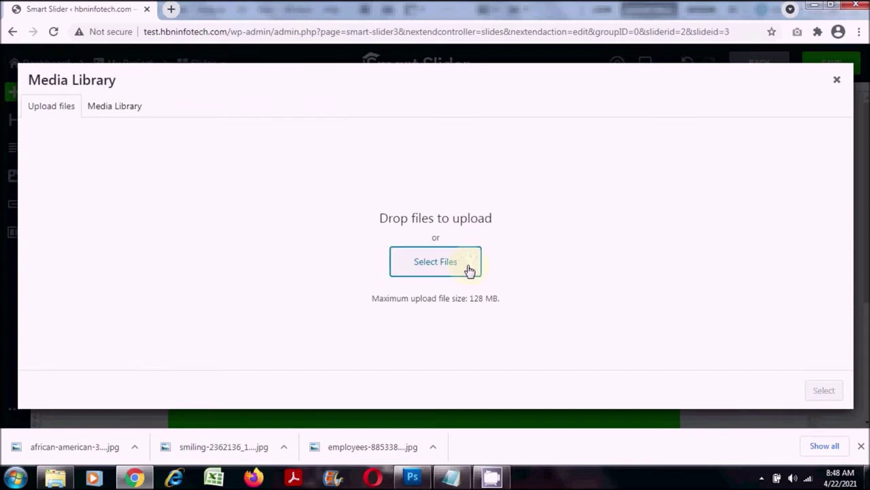
pyautogui.click(469, 270)
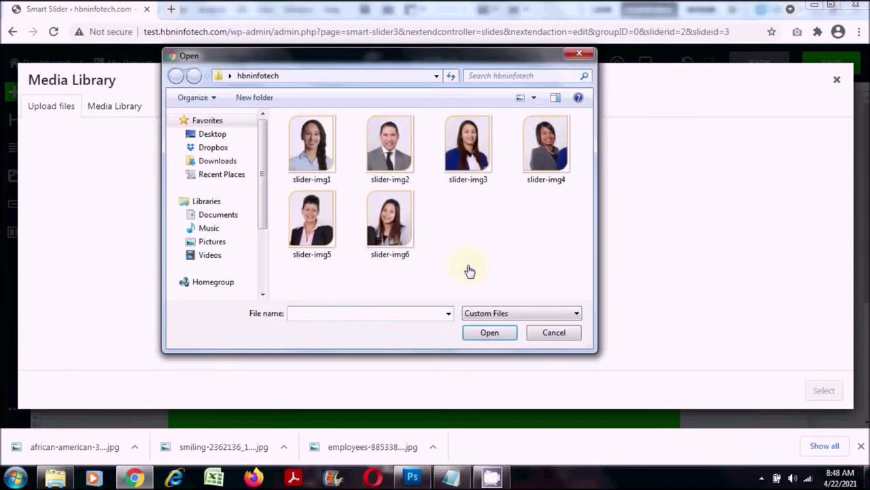
pyautogui.click(314, 166)
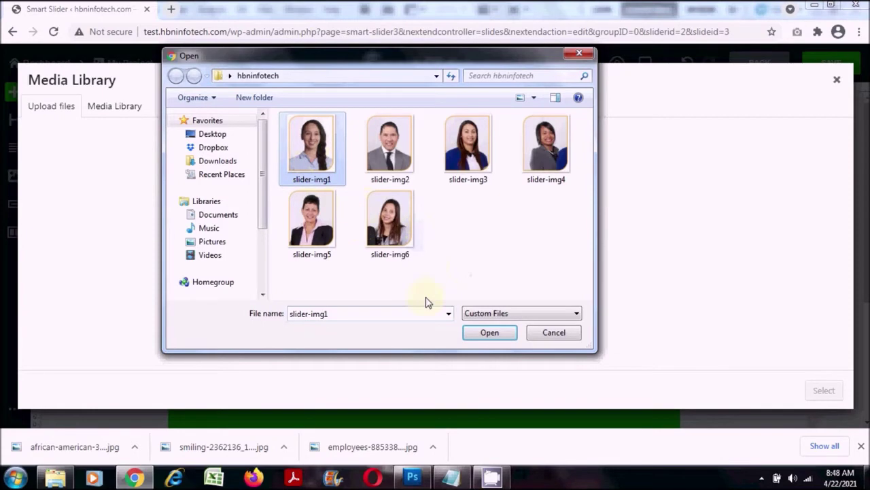
pyautogui.click(489, 333)
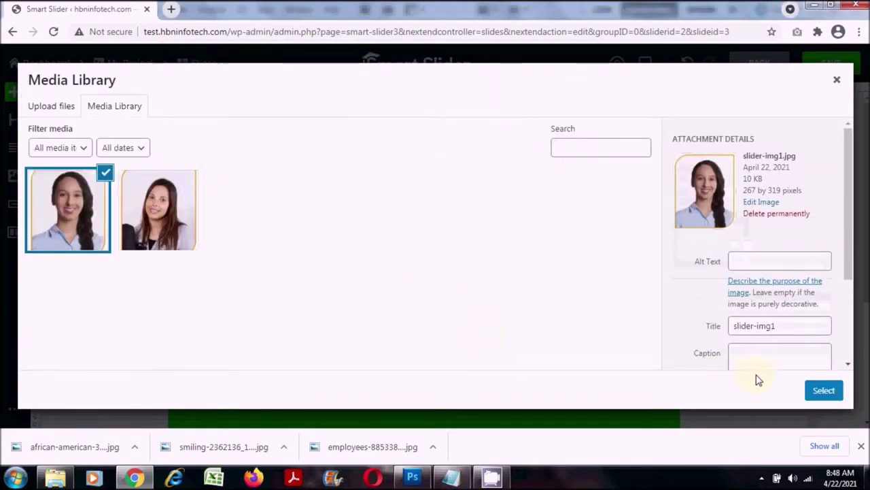
pyautogui.click(824, 391)
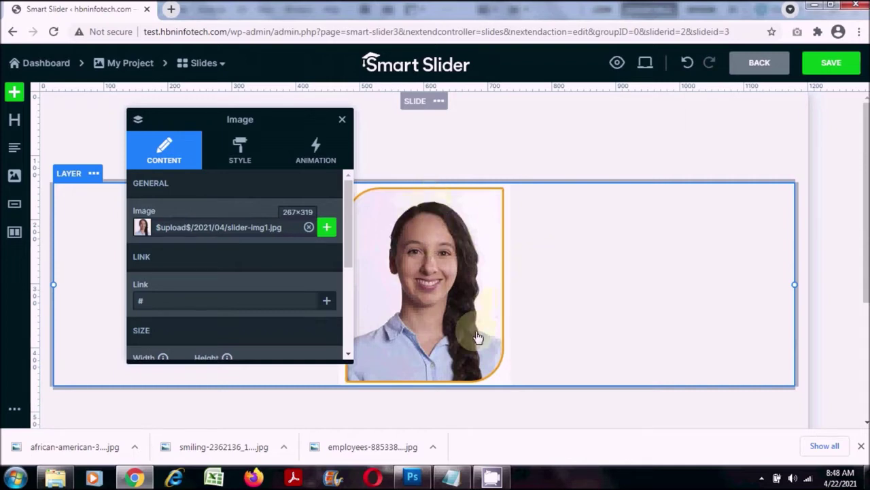
# Add a heading layer below the photo and open its text color in the style settings.
pyautogui.scroll(-1, 476, 329)
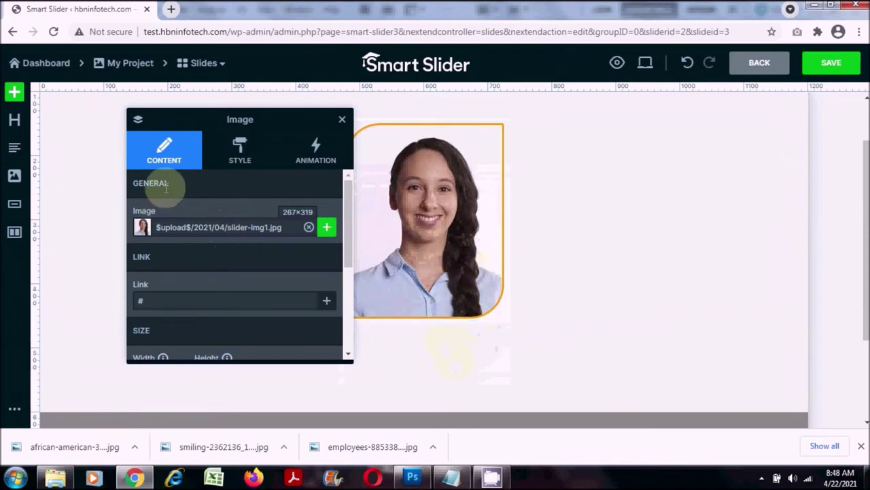
pyautogui.click(15, 130)
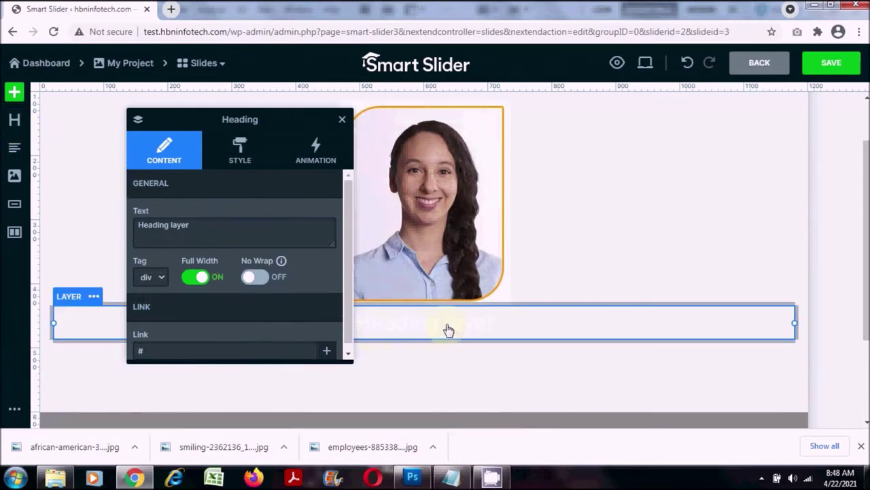
pyautogui.click(242, 151)
pyautogui.click(274, 257)
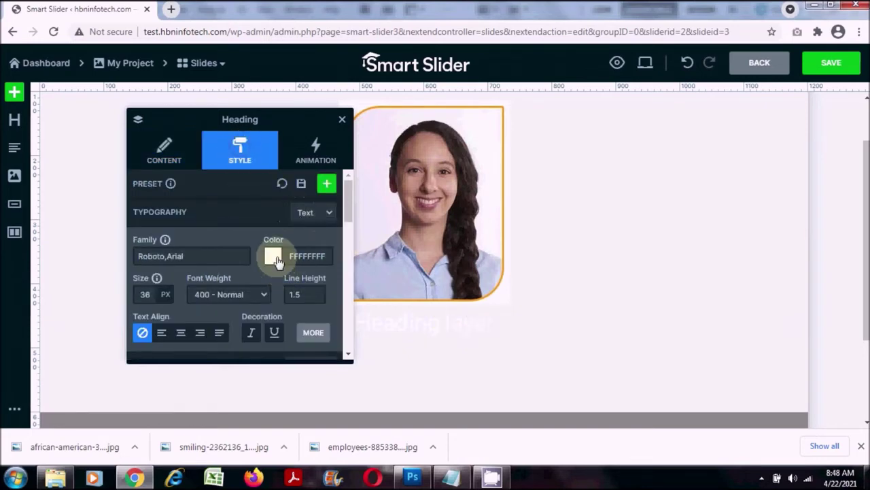
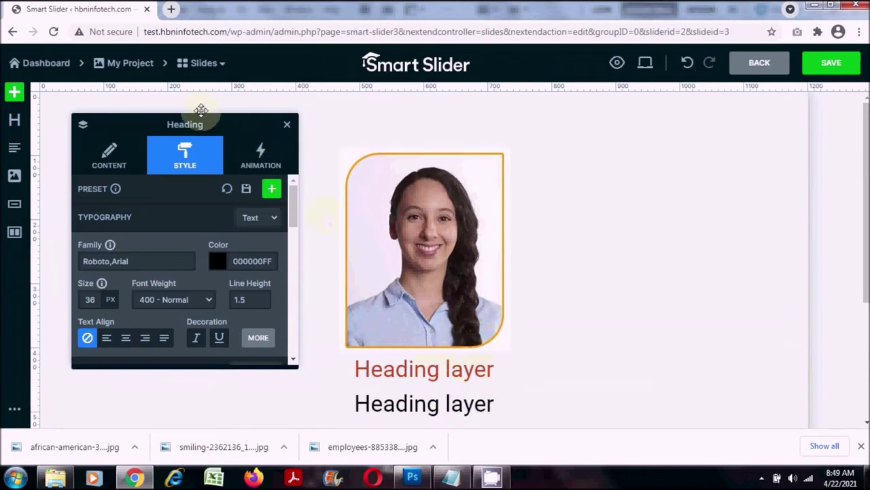
# Open lipsum.com in a new browser tab as a source of placeholder text.
pyautogui.click(170, 9)
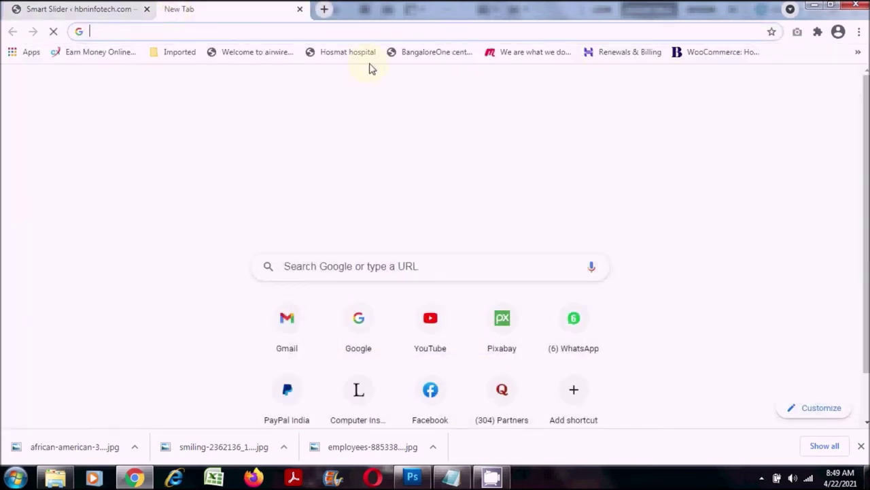
pyautogui.write('lipsum.com')
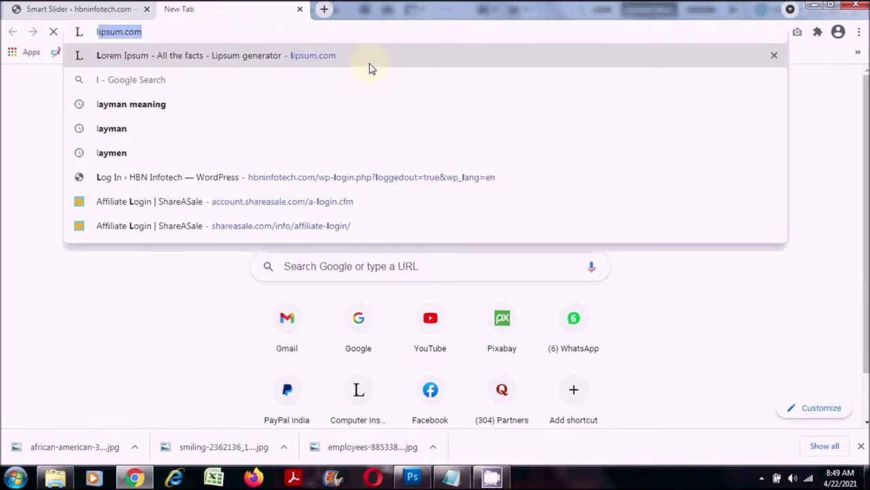
pyautogui.press('Right')
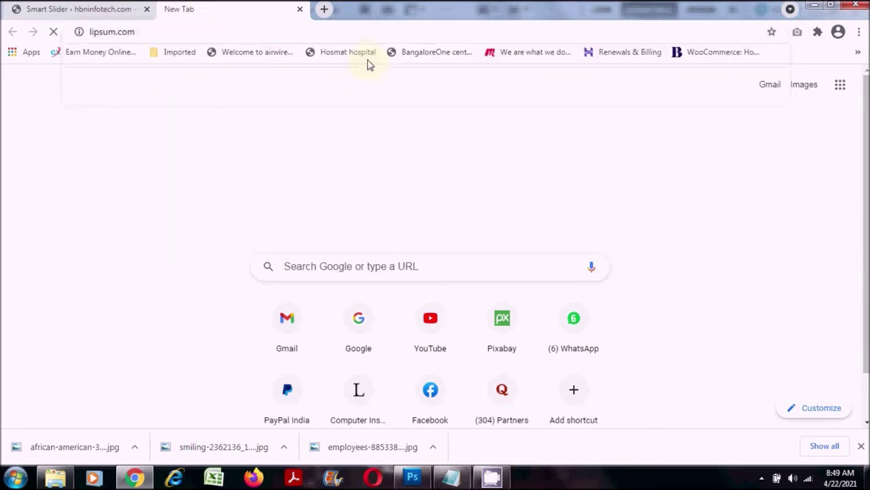
pyautogui.click(182, 34)
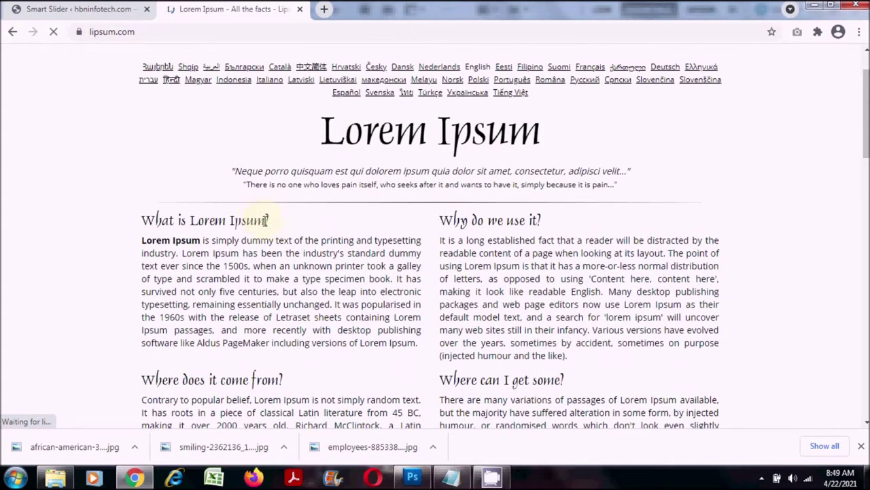
# Copy "Lorem Ipsum" from the lipsum.com heading and use it to replace the text of the red heading layer below the photo.
pyautogui.moveTo(266, 220); pyautogui.dragTo(191, 220)
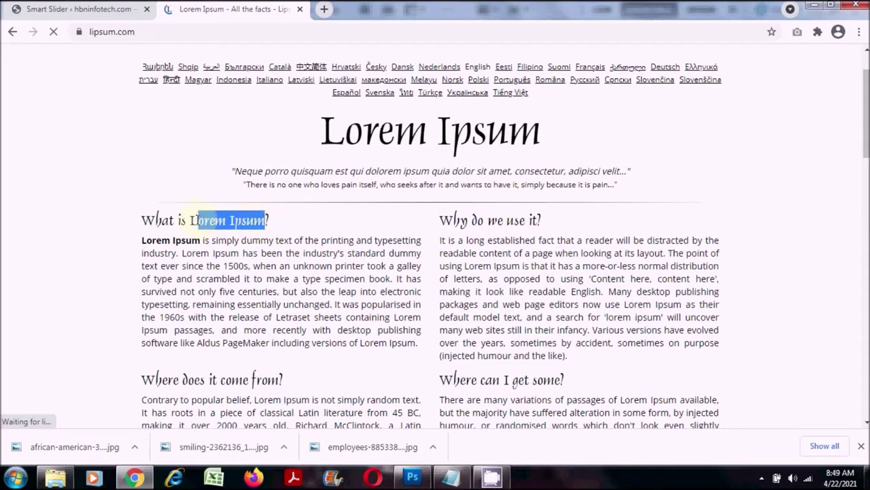
pyautogui.rightClick(207, 228)
pyautogui.click(221, 233)
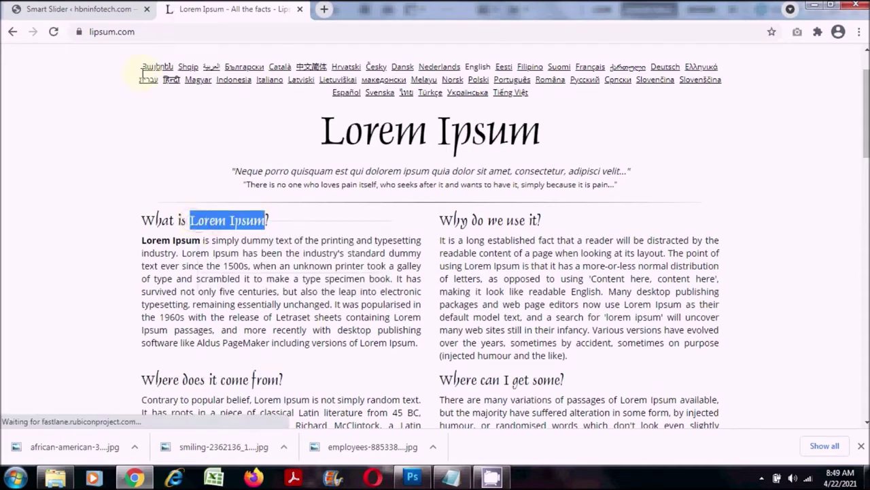
pyautogui.click(98, 8)
pyautogui.click(419, 375)
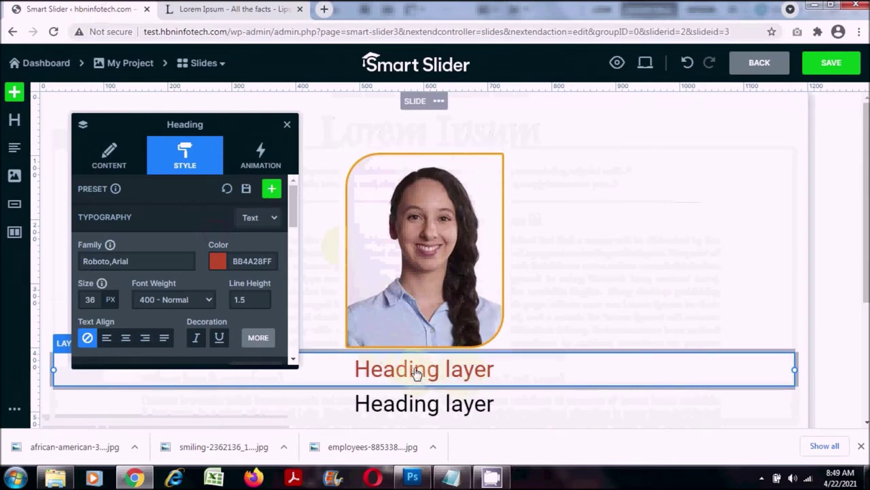
pyautogui.doubleClick(422, 373)
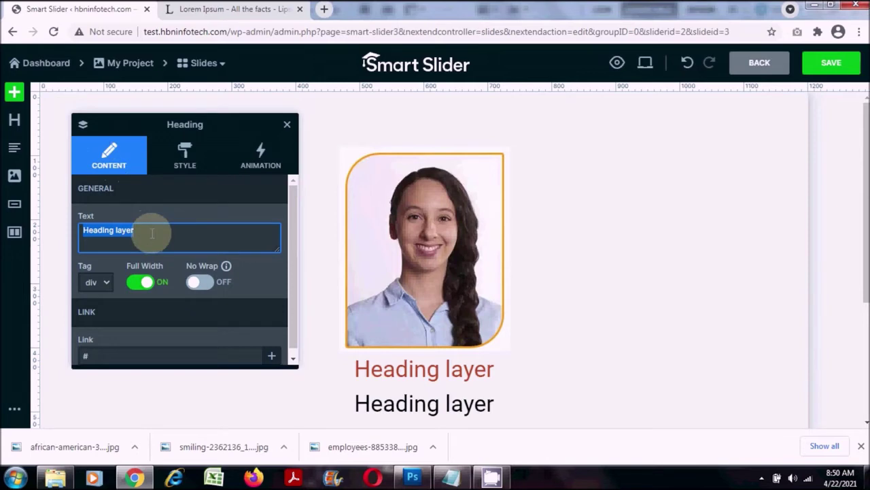
pyautogui.hotkey('ctrl', 'v')
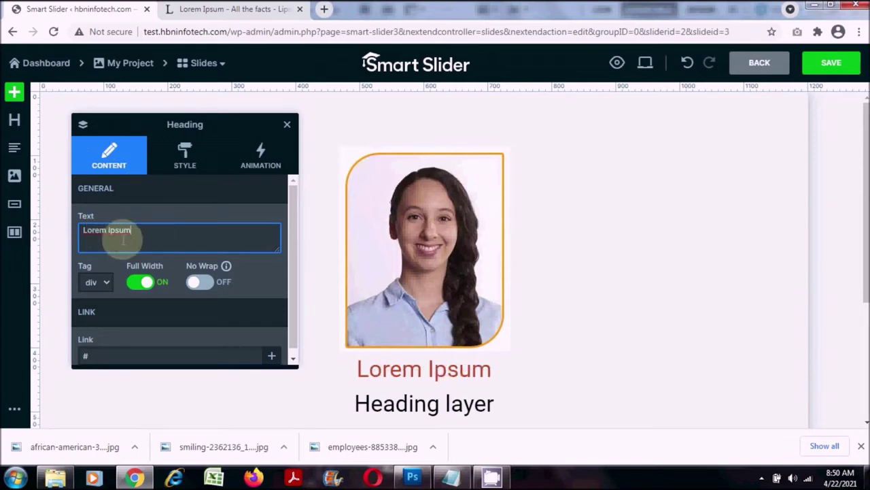
# Copy "simply dummy text" from the lipsum.com paragraph and use it to replace the text of the black heading layer.
pyautogui.click(203, 8)
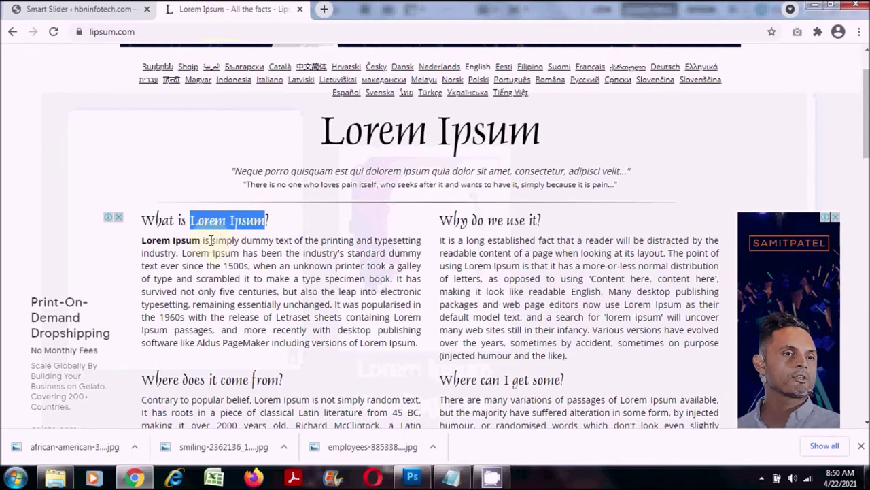
pyautogui.moveTo(211, 241)
pyautogui.mouseDown()
pyautogui.moveTo(292, 240)
pyautogui.moveTo(213, 240)
pyautogui.mouseUp()
pyautogui.click(292, 240)
pyautogui.rightClick(212, 241)
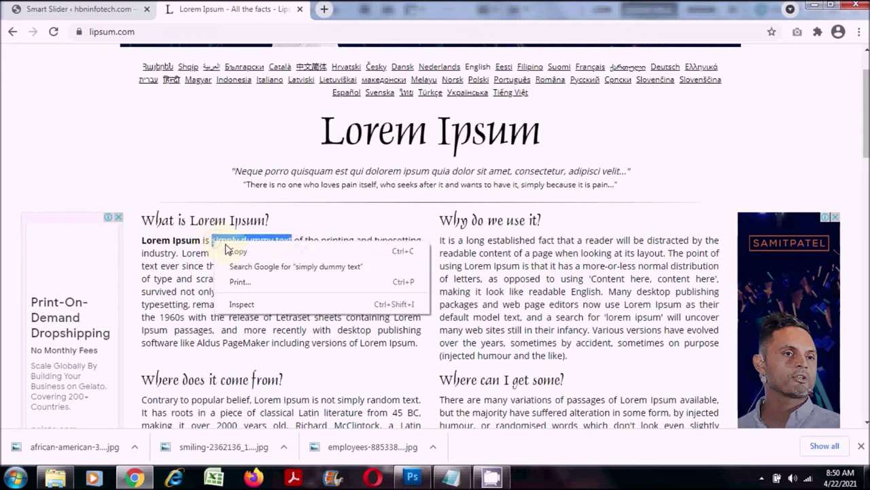
pyautogui.click(233, 251)
pyautogui.hotkey('ctrl', 'Tab')
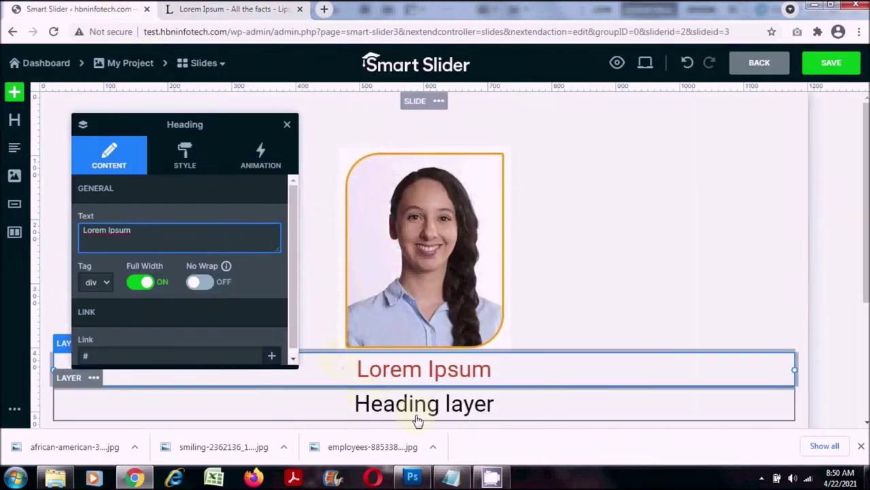
pyautogui.click(414, 408)
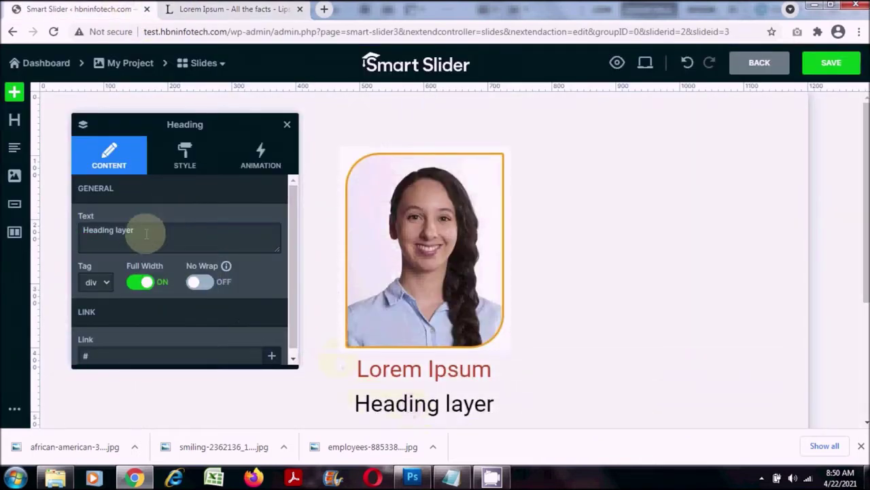
pyautogui.moveTo(145, 235); pyautogui.dragTo(62, 238)
pyautogui.hotkey('ctrl', 'v')
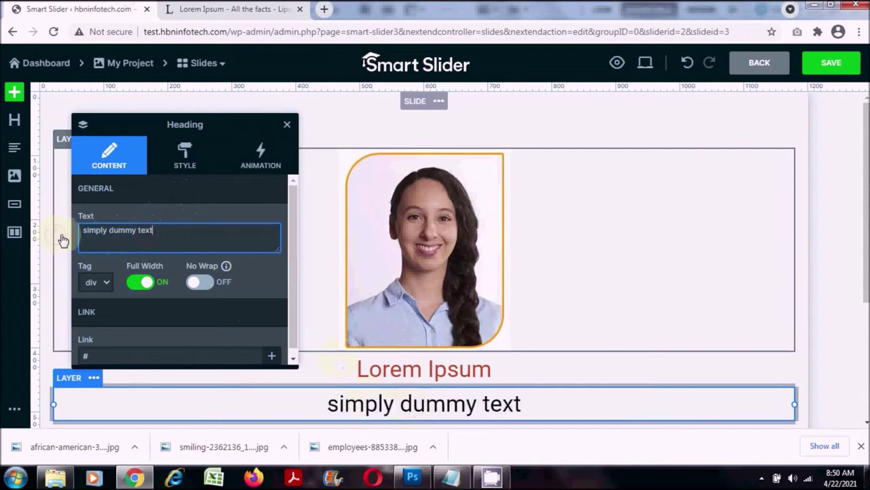
# Set the font size of the "simply dummy text" heading to 19 px and save the slide.
pyautogui.click(186, 155)
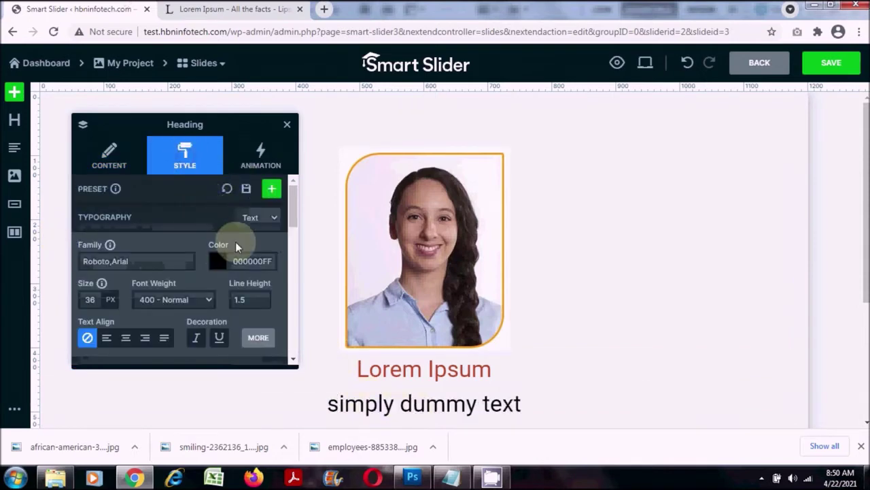
pyautogui.moveTo(91, 300)
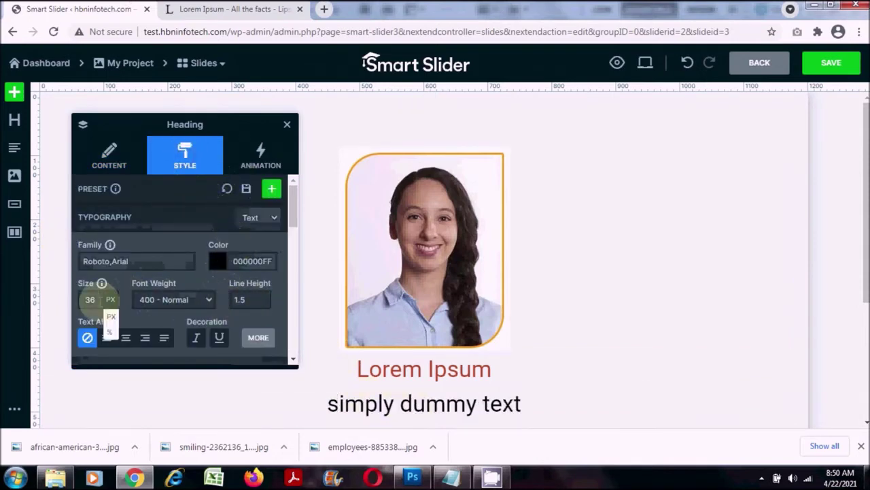
pyautogui.moveTo(92, 321); pyautogui.dragTo(90, 321)
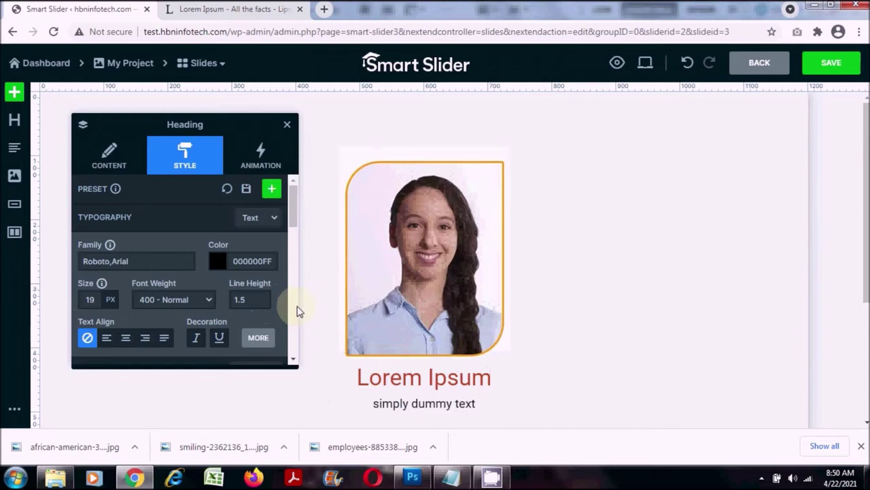
pyautogui.scroll(-1, 565, 248)
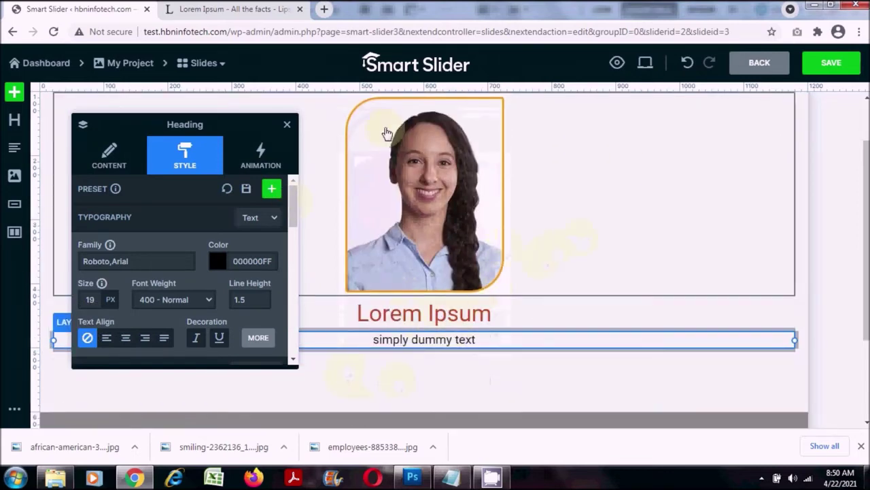
pyautogui.scroll(1, 738, 251)
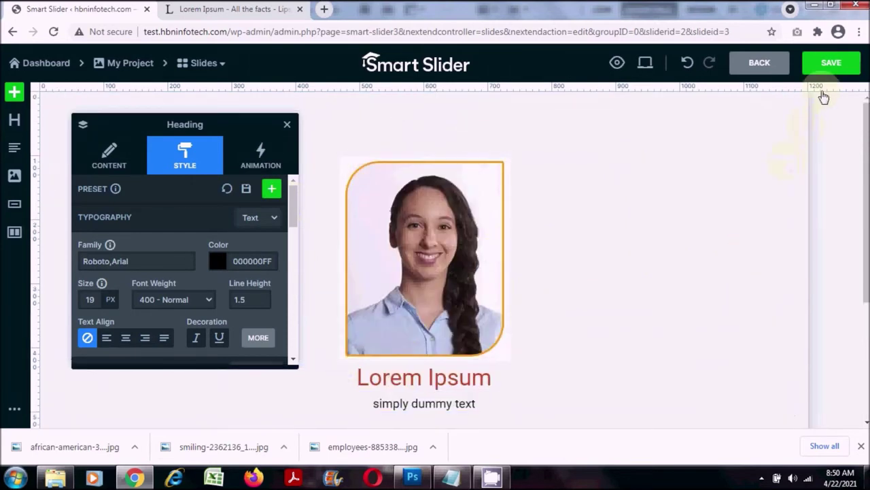
pyautogui.click(828, 64)
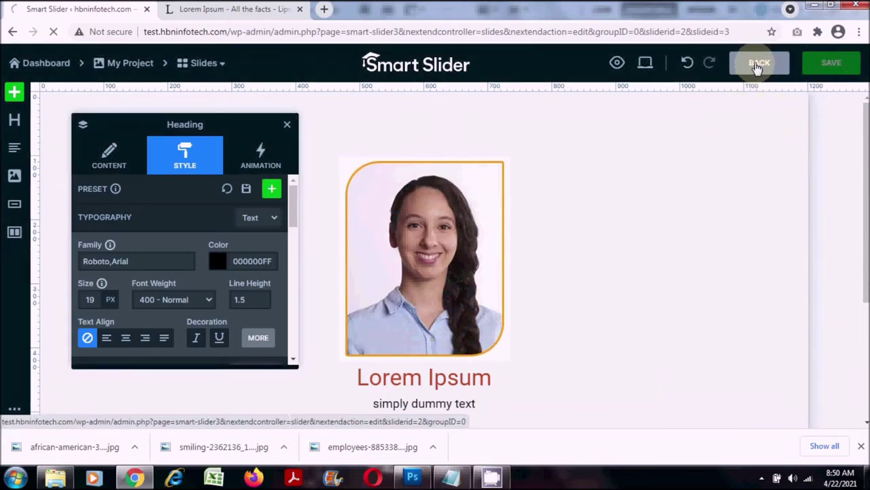
# Return to the project's slide list, duplicate the finished slide and open the copy for editing.
pyautogui.click(757, 64)
pyautogui.scroll(-5, 357, 297)
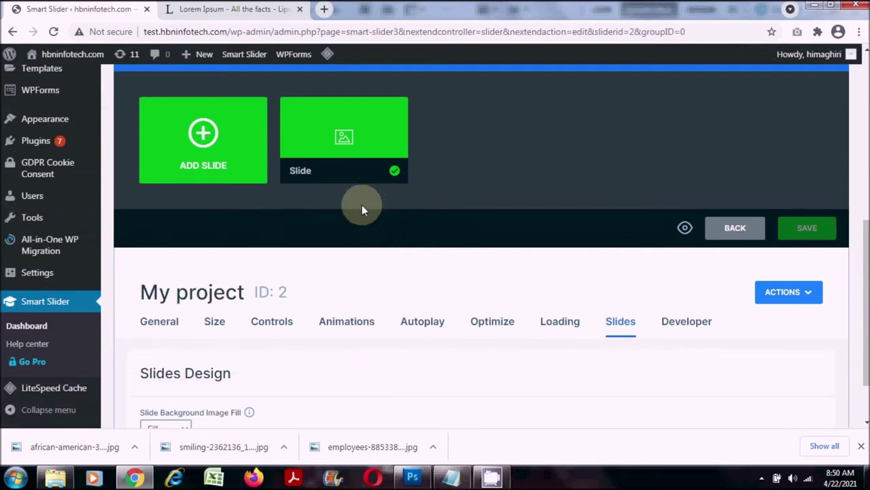
pyautogui.scroll(1, 361, 210)
pyautogui.moveTo(292, 213)
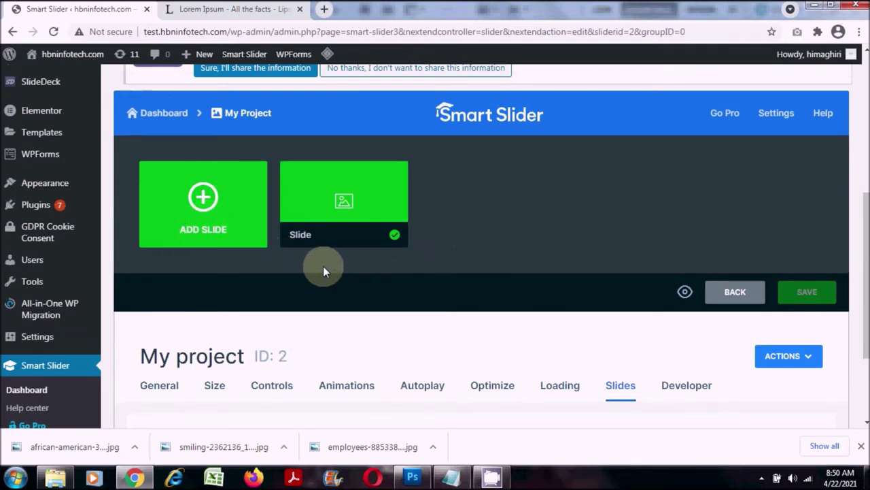
pyautogui.moveTo(350, 212)
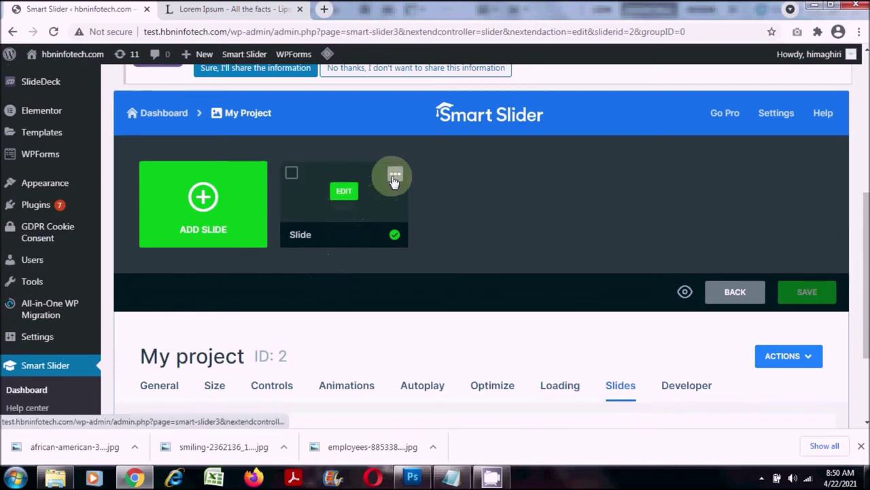
pyautogui.click(394, 178)
pyautogui.click(371, 198)
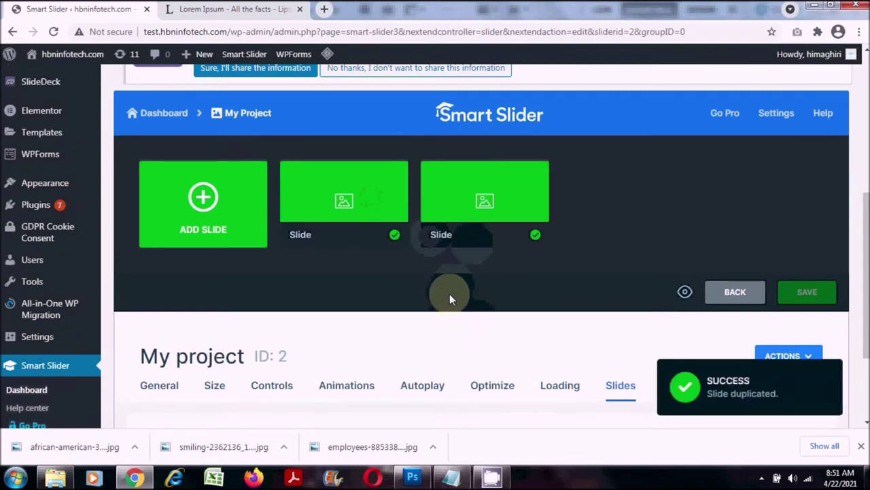
pyautogui.moveTo(478, 206)
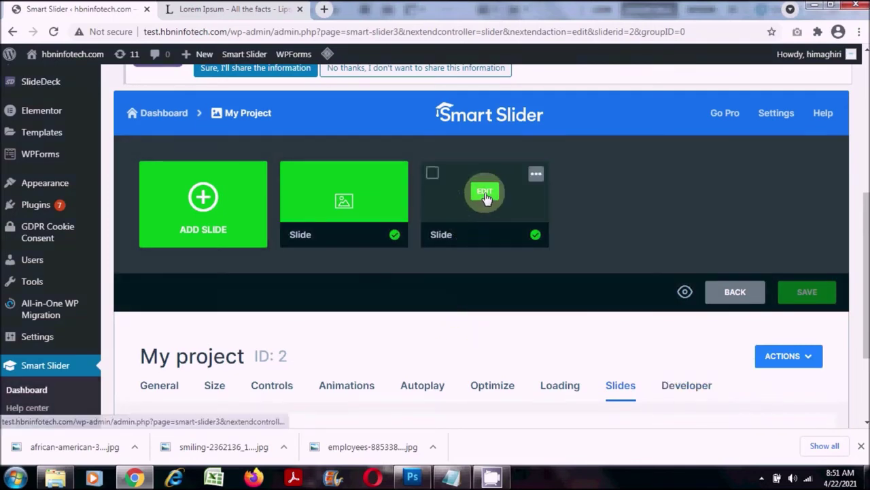
pyautogui.click(484, 194)
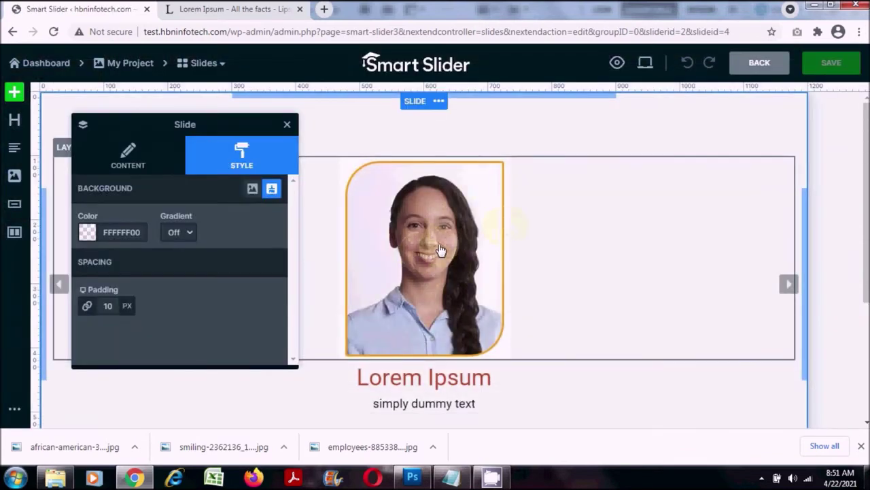
# Replace the photo on the duplicated slide with an upload of slider-img2 from the hbninfotech folder and save the slide.
pyautogui.click(440, 245)
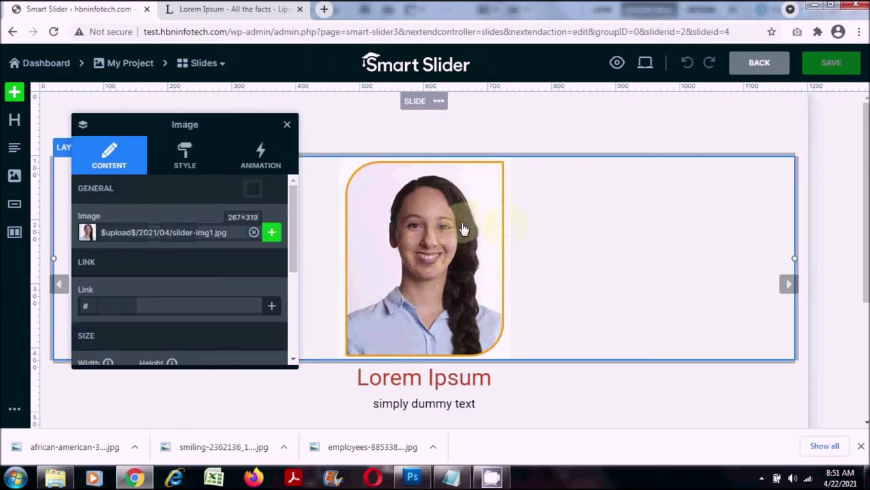
pyautogui.click(272, 235)
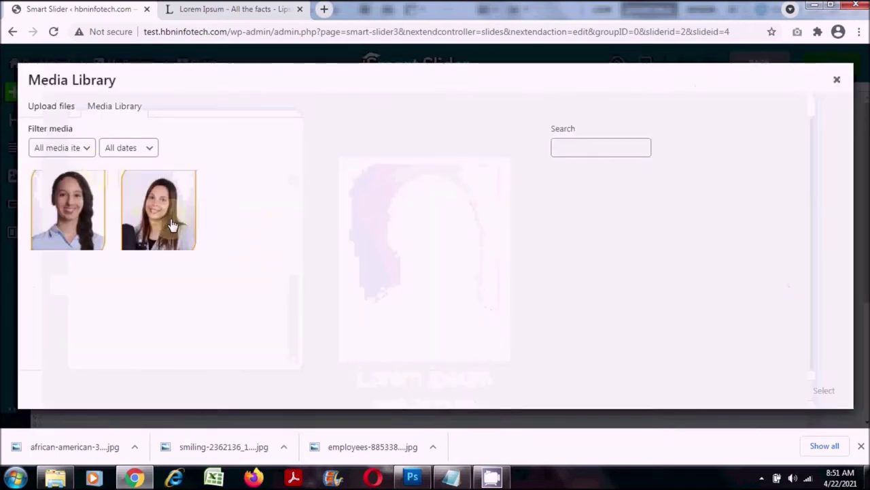
pyautogui.click(72, 114)
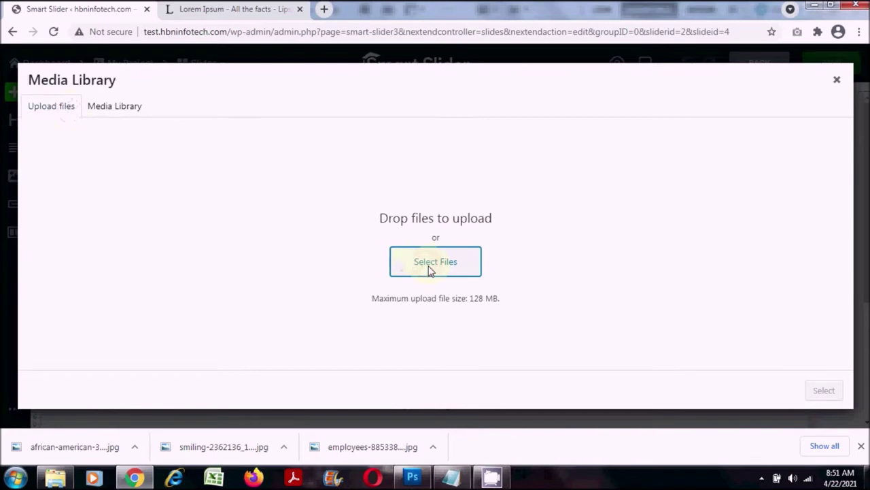
pyautogui.click(436, 269)
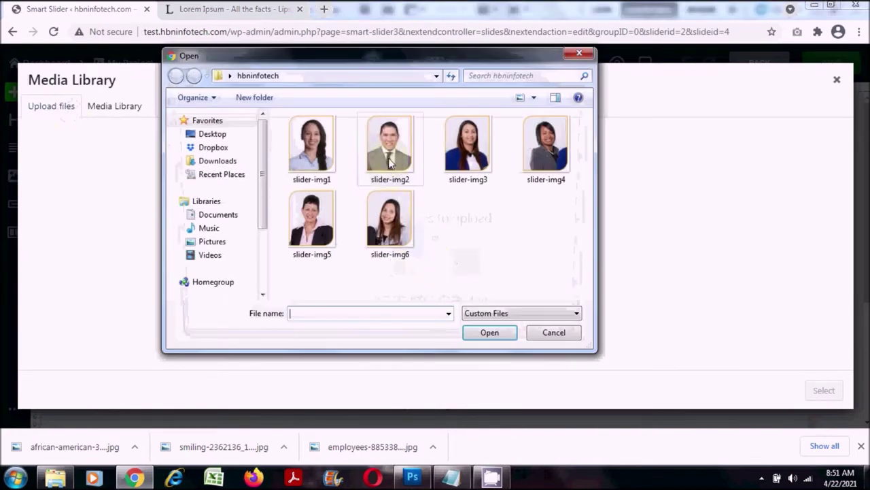
pyautogui.click(390, 144)
pyautogui.click(491, 340)
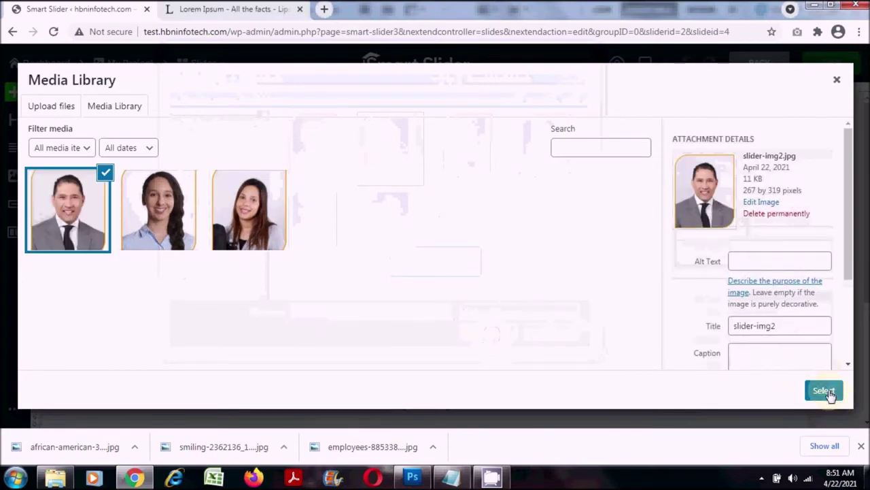
pyautogui.scroll(-2, 555, 311)
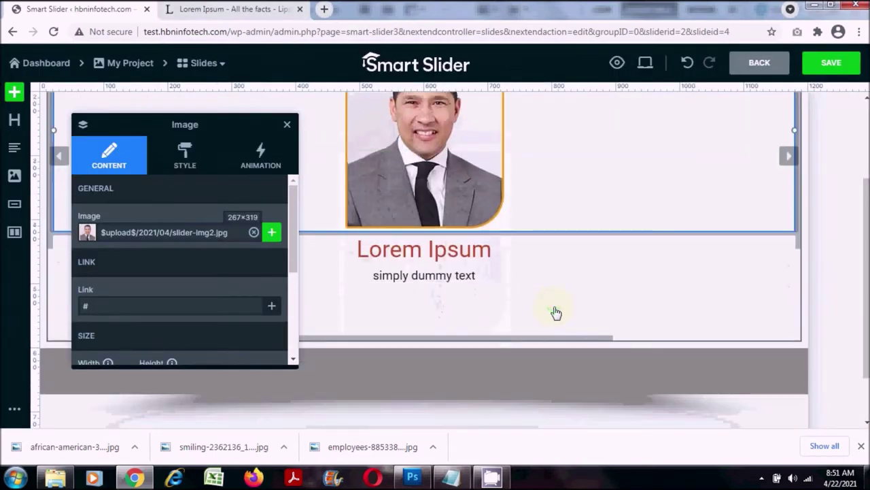
pyautogui.scroll(1, 611, 306)
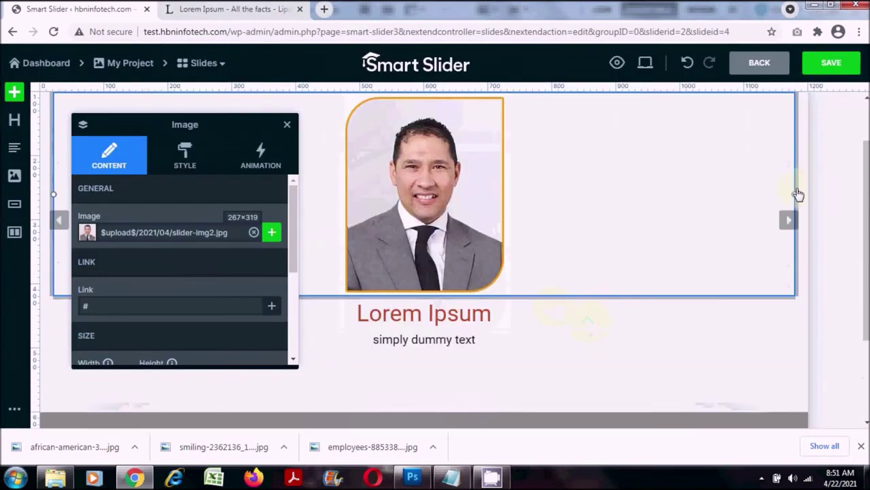
pyautogui.click(832, 68)
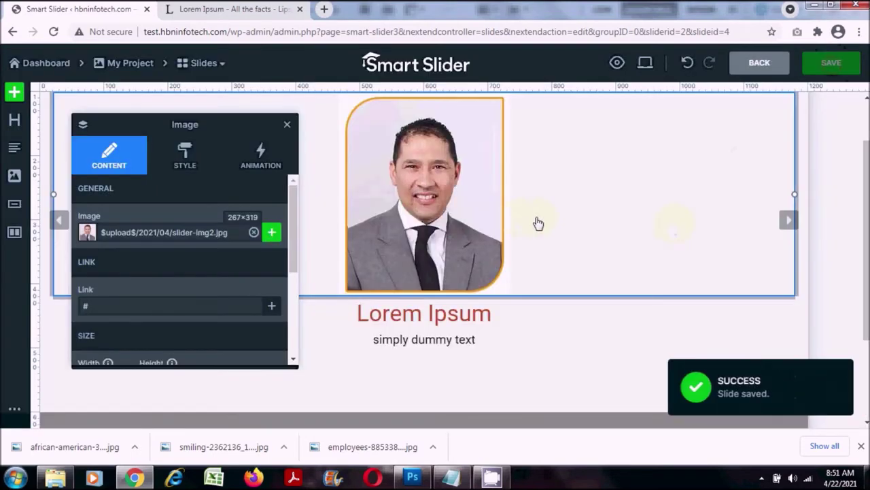
# Go back to the slide list, duplicate the second slide and open the new third slide for editing.
pyautogui.click(750, 63)
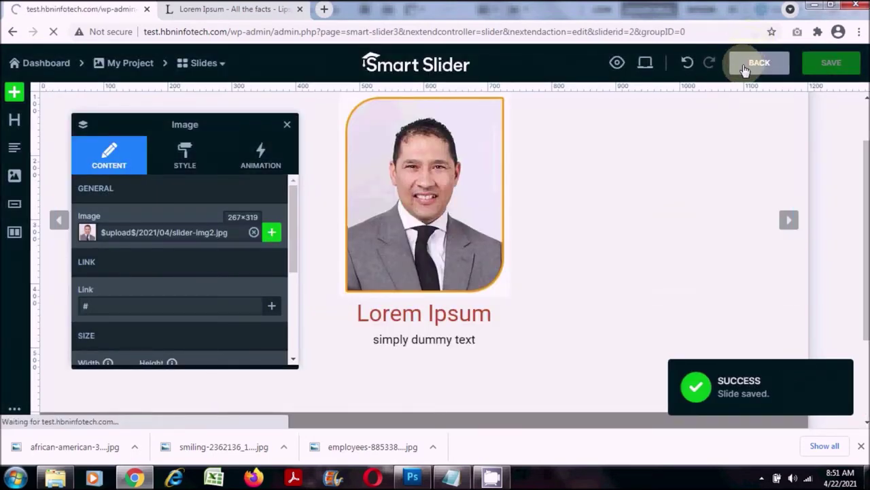
pyautogui.scroll(-4, 600, 232)
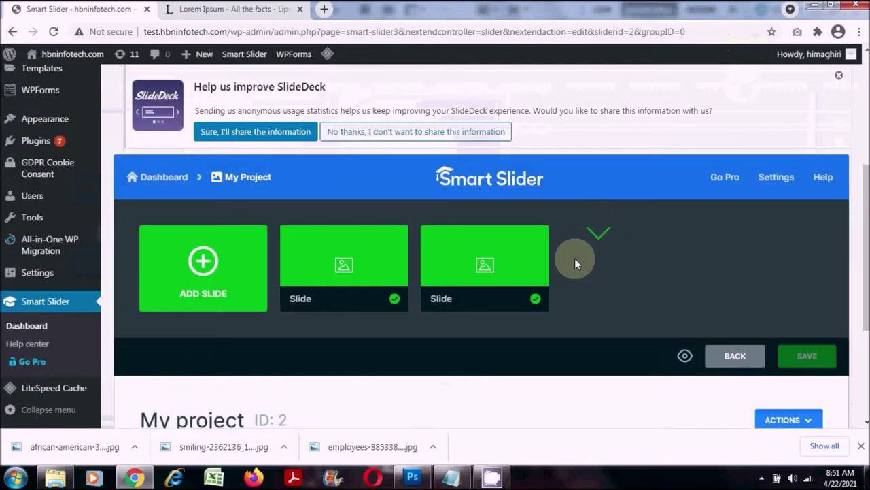
pyautogui.click(536, 238)
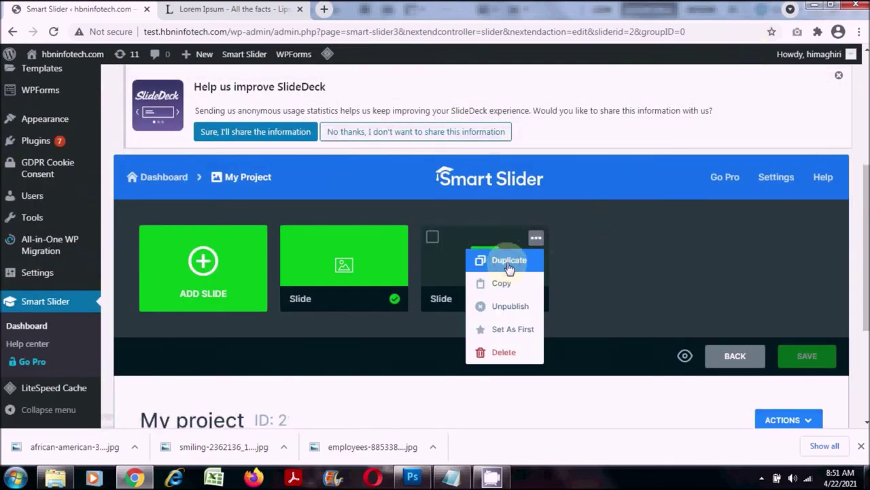
pyautogui.click(509, 259)
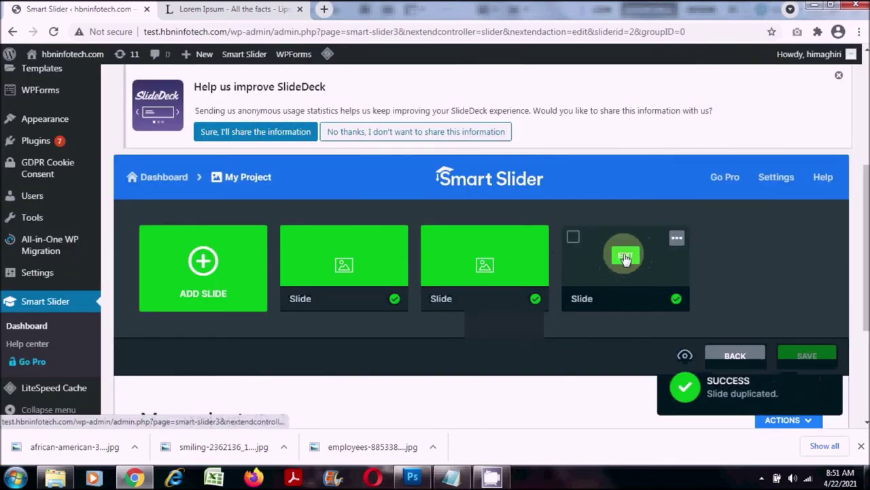
pyautogui.click(625, 257)
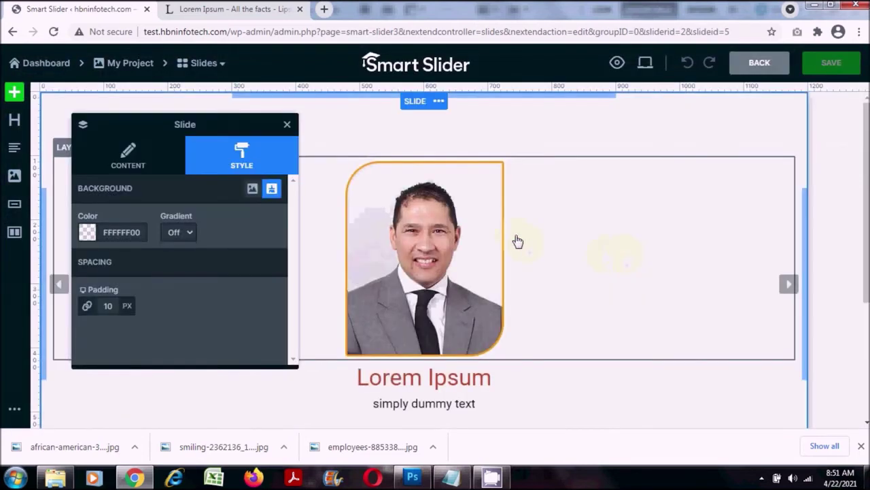
pyautogui.click(492, 256)
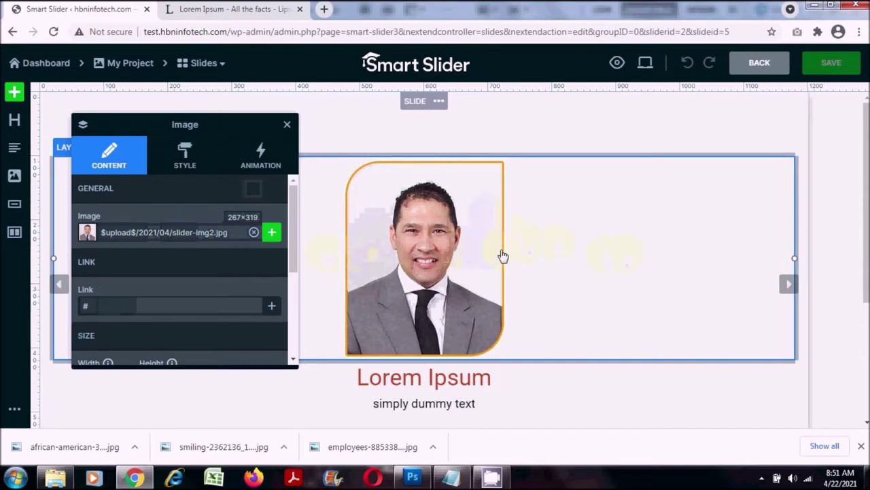
pyautogui.click(488, 260)
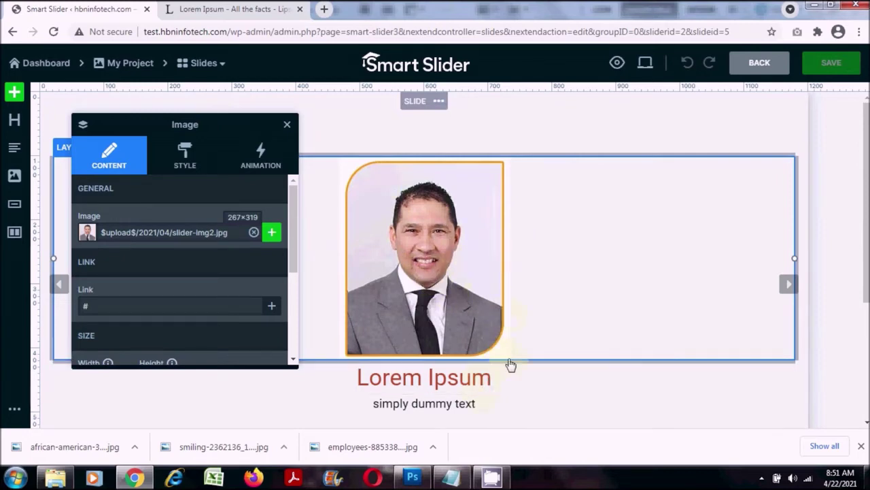
pyautogui.click(513, 389)
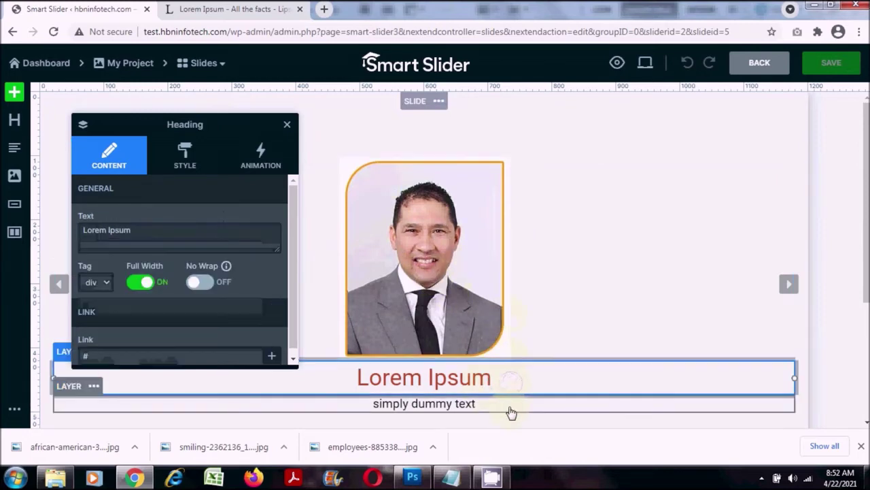
pyautogui.click(509, 410)
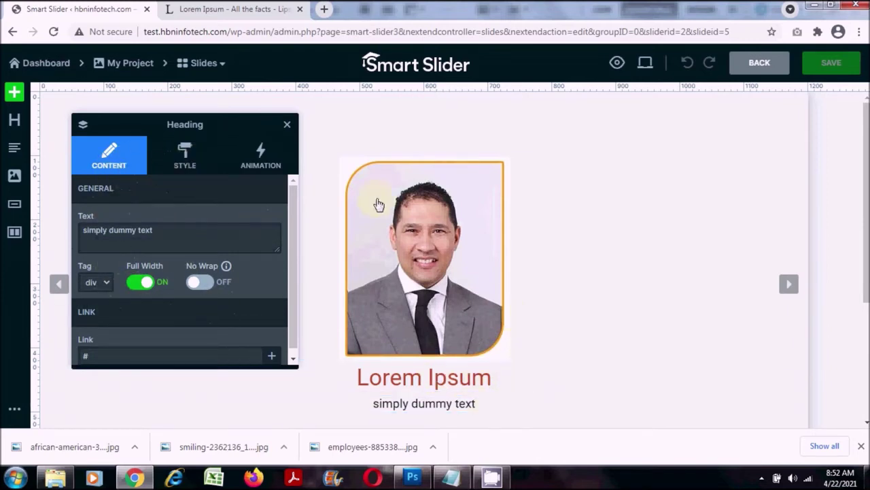
pyautogui.moveTo(132, 124); pyautogui.dragTo(130, 126)
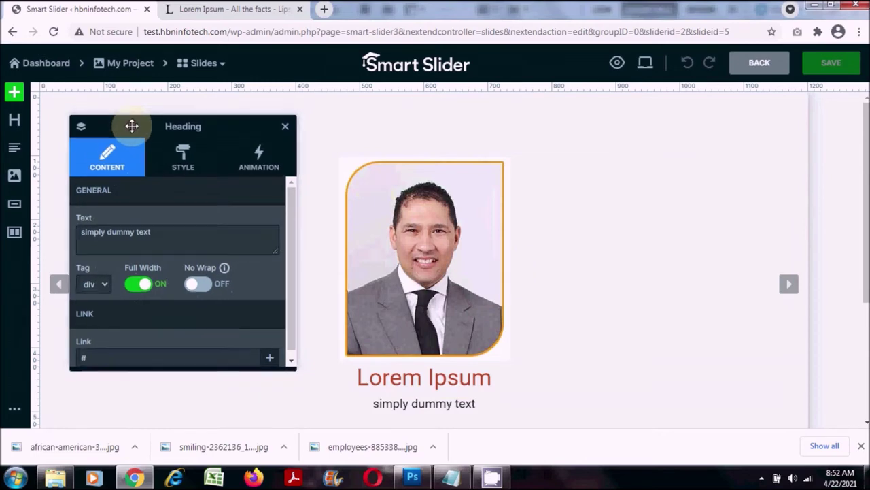
# Replace the third slide's photo with an upload of slider-img3 from the hbninfotech folder and save the slide.
pyautogui.click(455, 230)
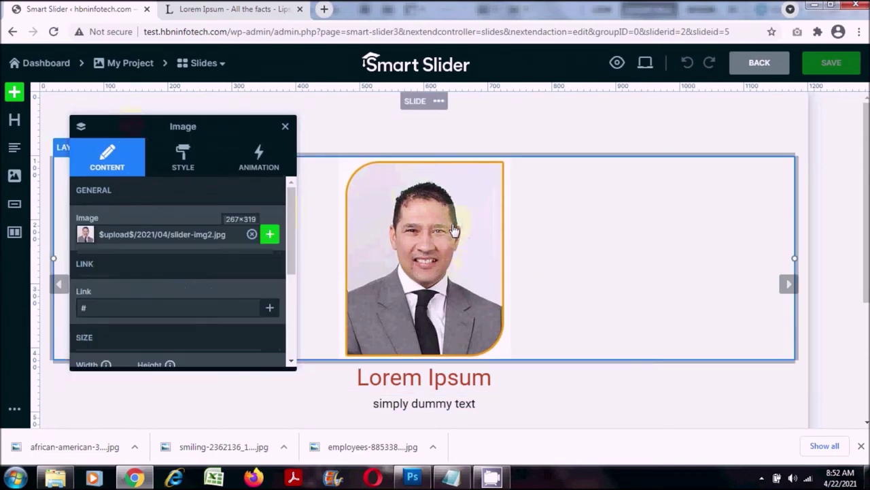
pyautogui.click(268, 235)
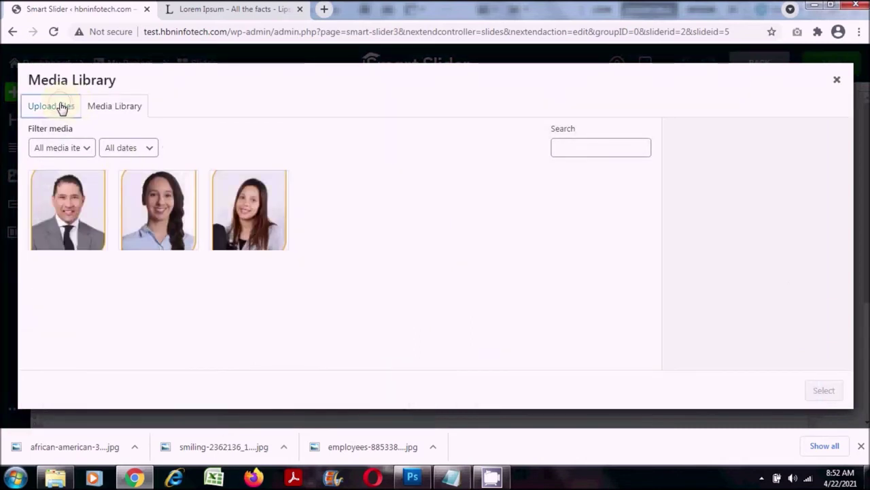
pyautogui.click(62, 108)
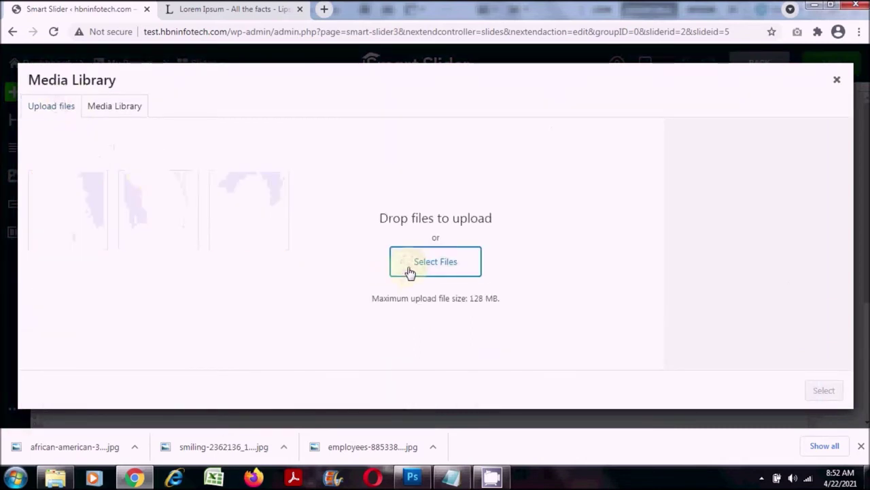
pyautogui.click(410, 271)
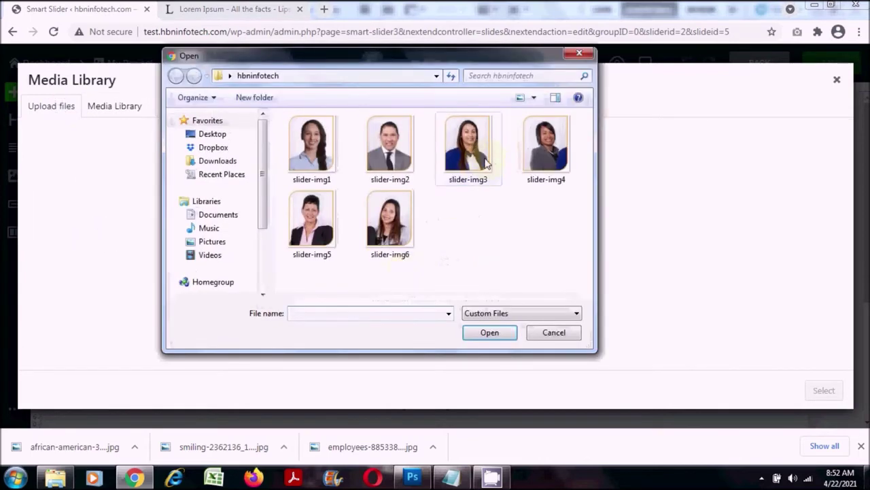
pyautogui.click(480, 164)
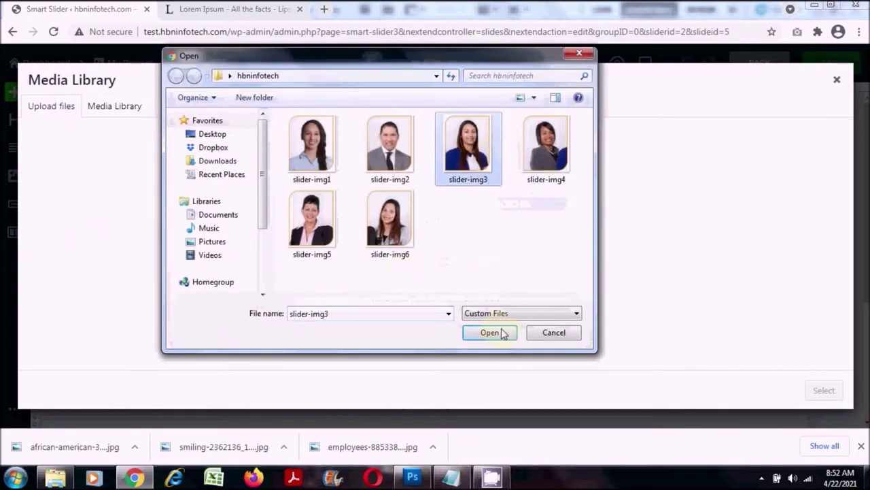
pyautogui.click(499, 338)
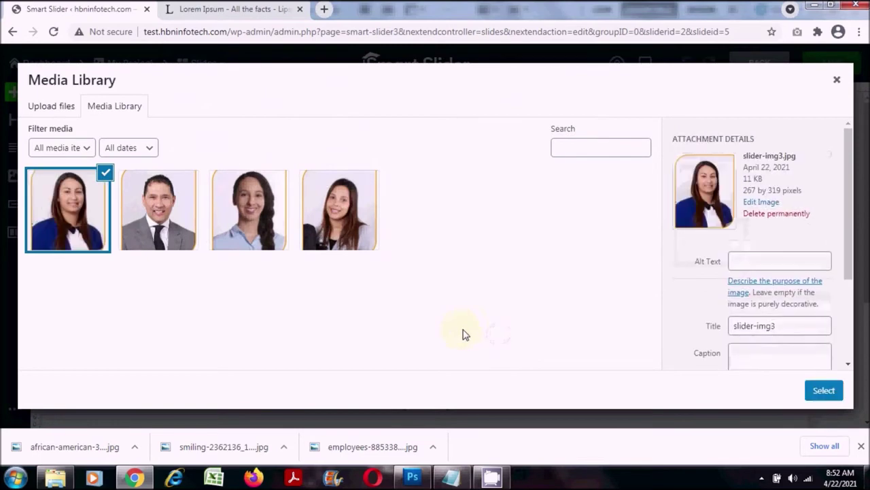
pyautogui.click(823, 391)
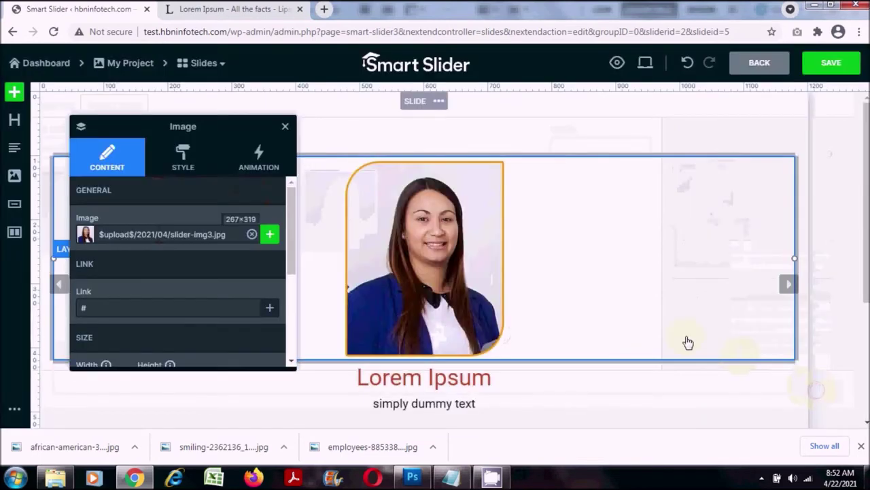
pyautogui.click(830, 63)
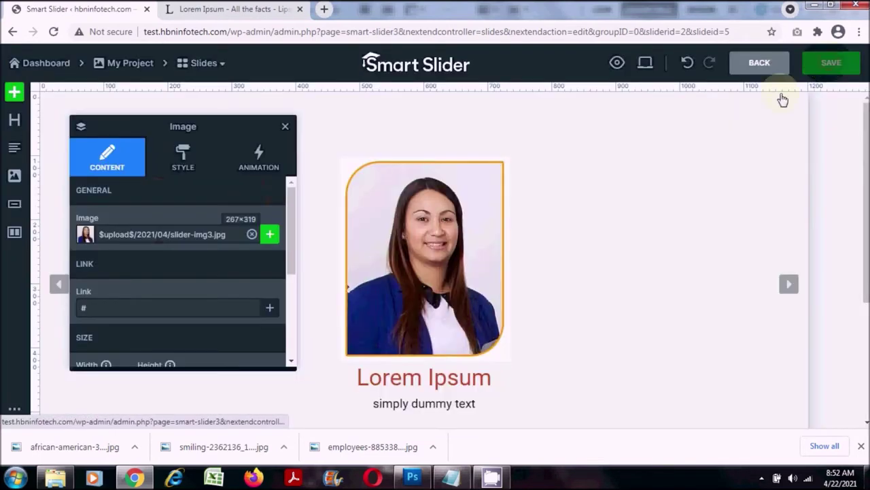
# Return to the project's slide list, duplicate the third slide and open the new fourth slide for editing.
pyautogui.click(758, 68)
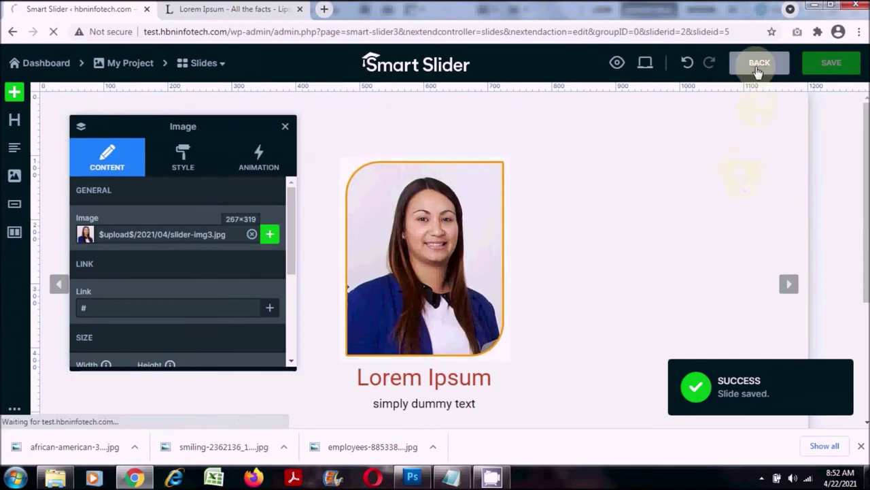
pyautogui.scroll(-7, 709, 202)
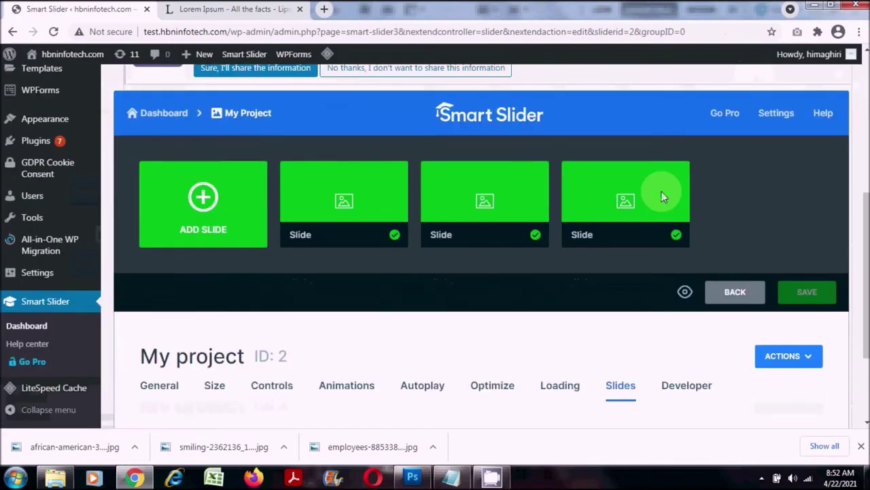
pyautogui.moveTo(661, 191)
pyautogui.click(674, 175)
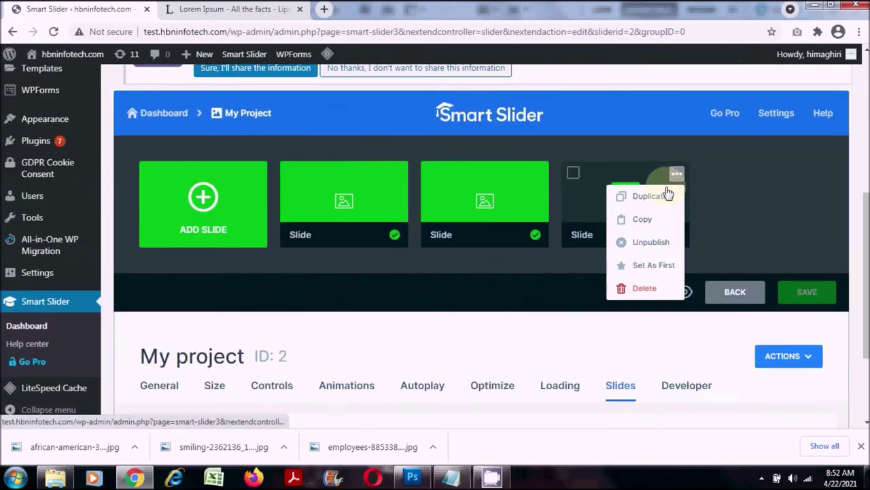
pyautogui.click(659, 197)
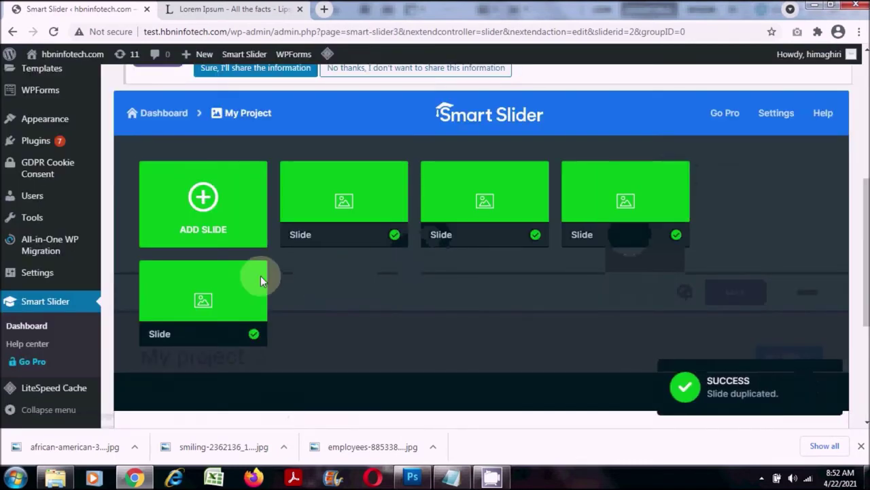
pyautogui.moveTo(231, 281)
pyautogui.click(197, 297)
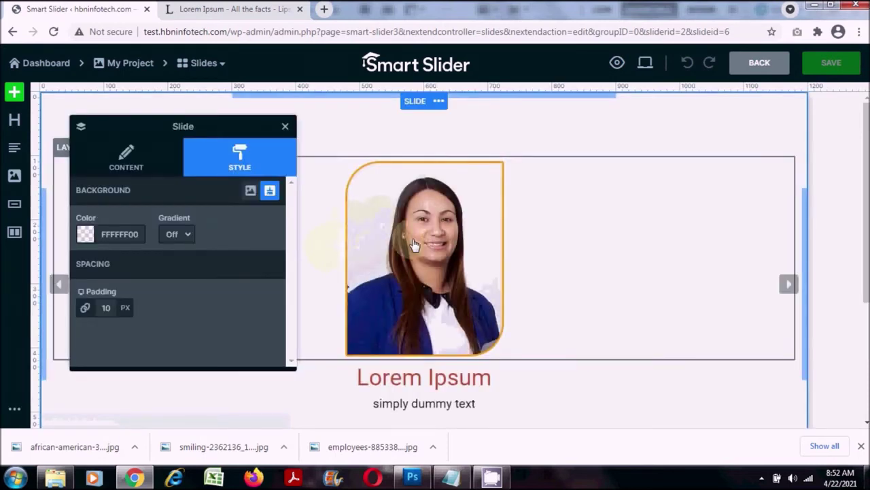
# Replace the fourth slide's photo with the already uploaded slider-img6 image and save the slide.
pyautogui.click(415, 245)
pyautogui.click(269, 235)
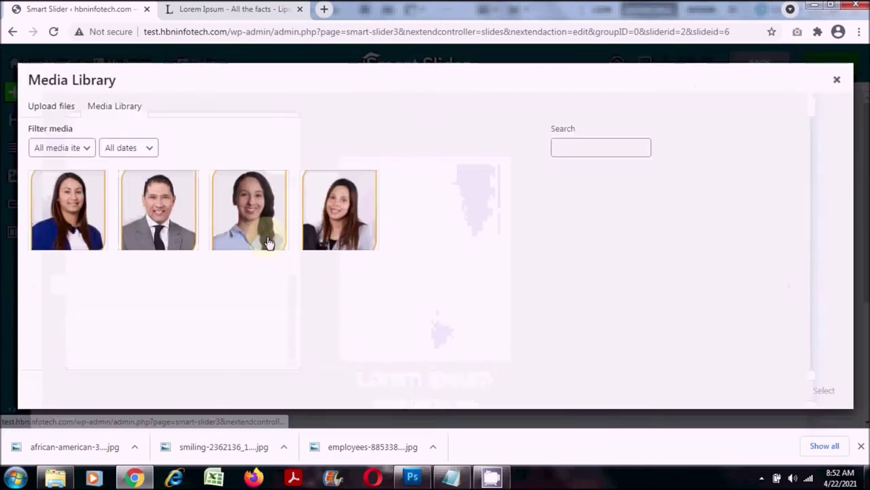
pyautogui.click(361, 222)
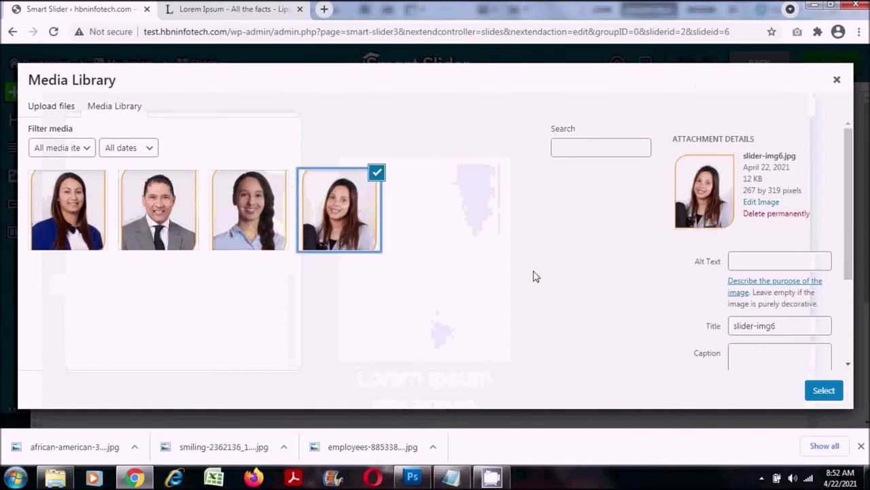
pyautogui.click(823, 390)
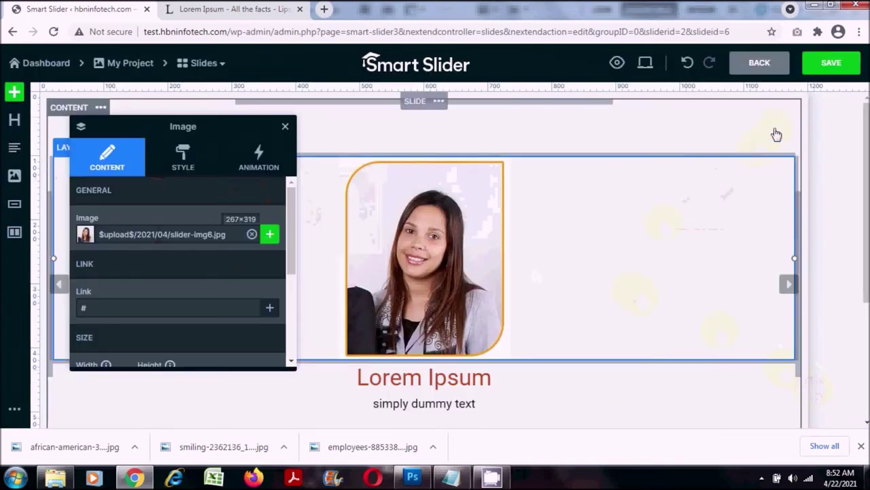
pyautogui.click(828, 64)
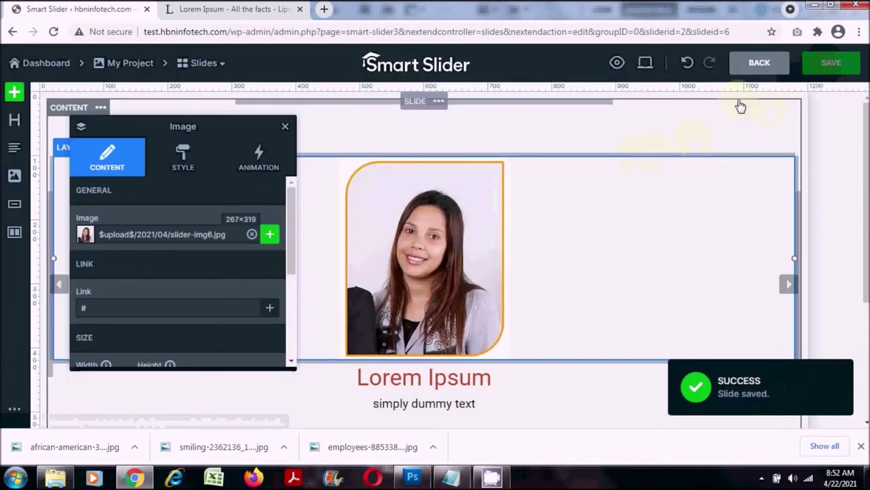
# Go back to the slide list, duplicate the fourth slide and open the new fifth slide for editing.
pyautogui.click(751, 64)
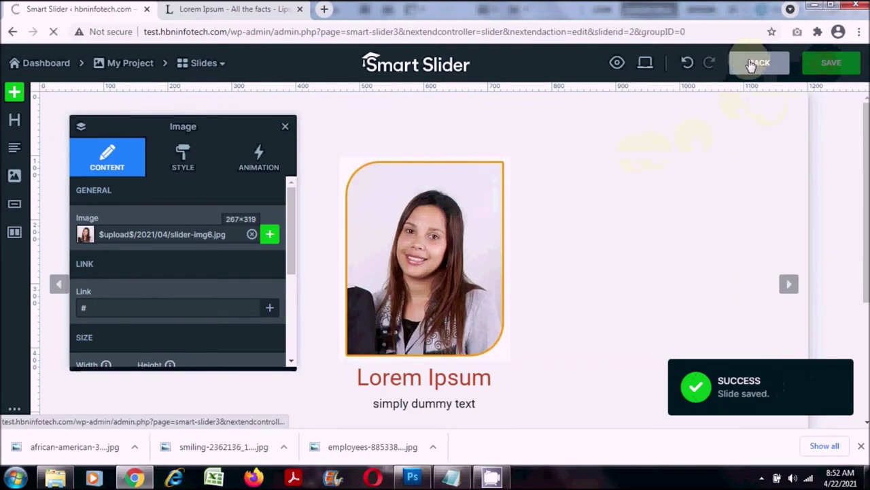
pyautogui.scroll(-5, 588, 216)
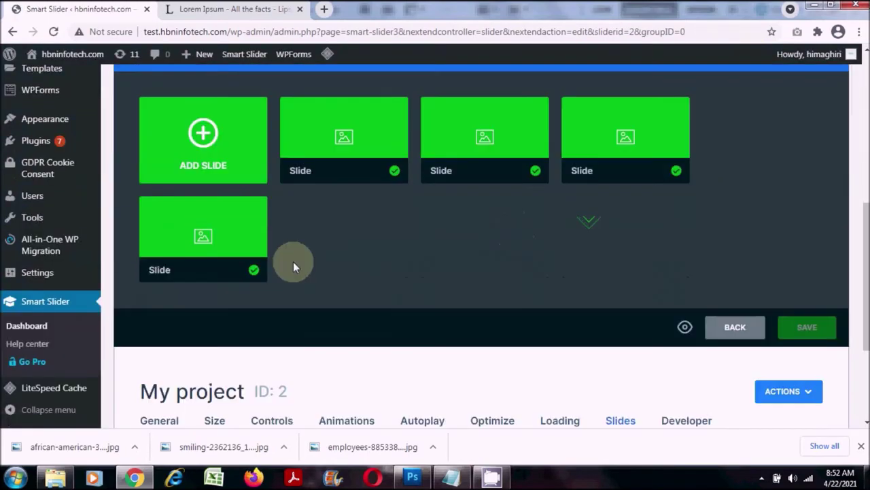
pyautogui.moveTo(230, 217)
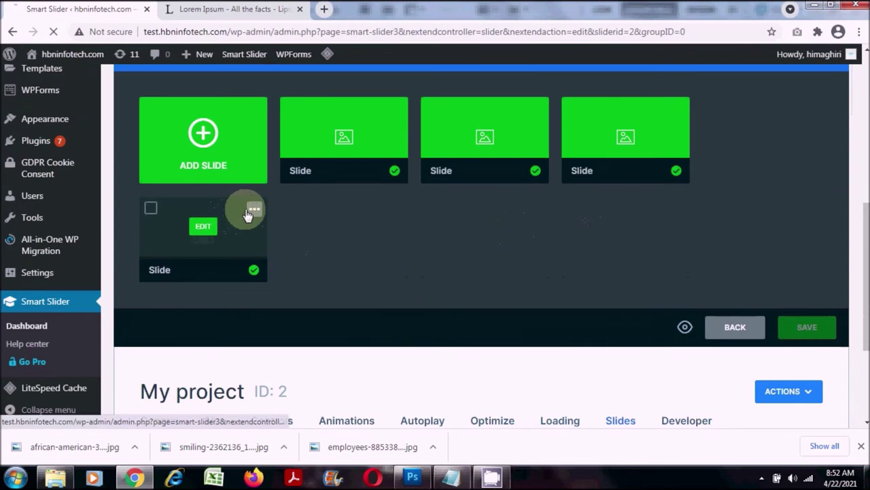
pyautogui.click(249, 213)
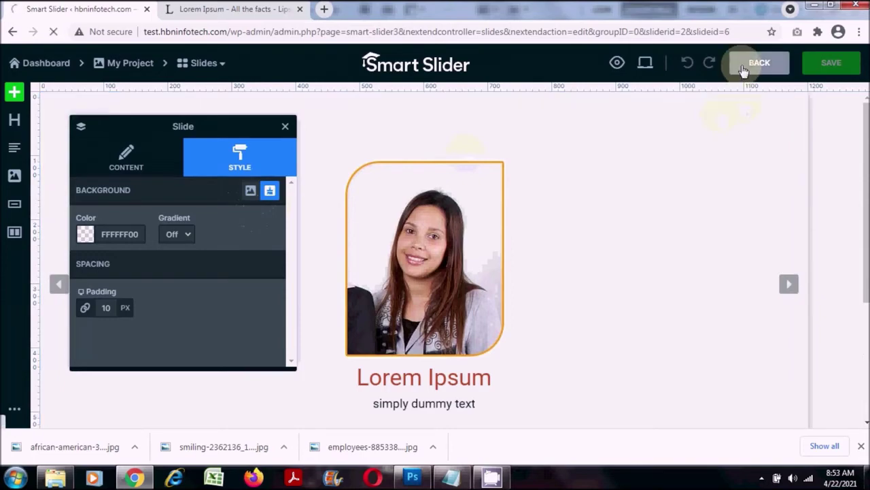
pyautogui.scroll(-3, 525, 245)
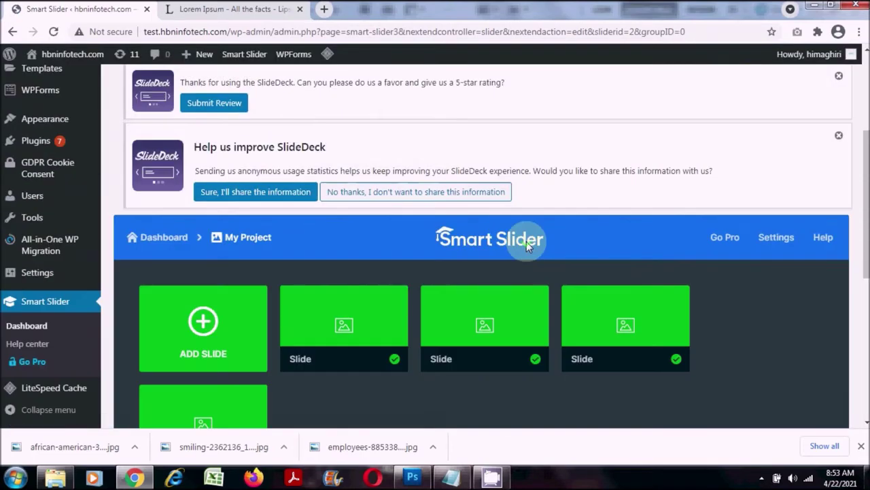
pyautogui.scroll(-3, 526, 241)
pyautogui.click(254, 209)
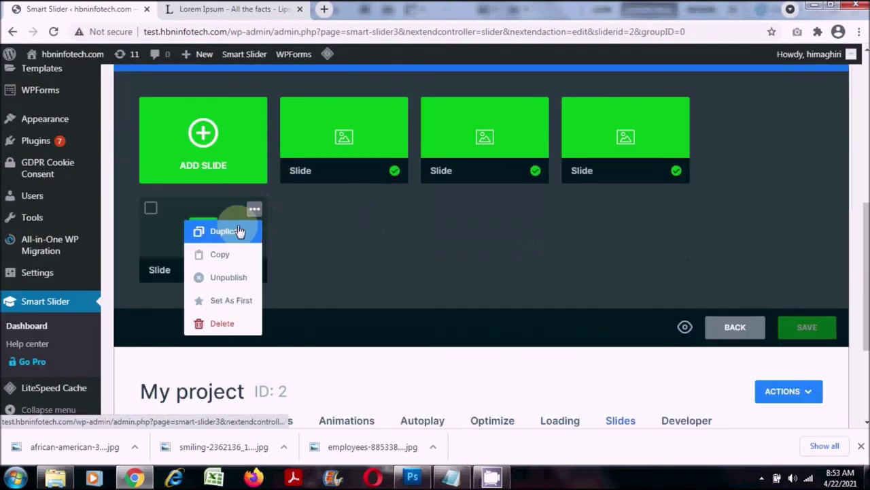
pyautogui.click(238, 231)
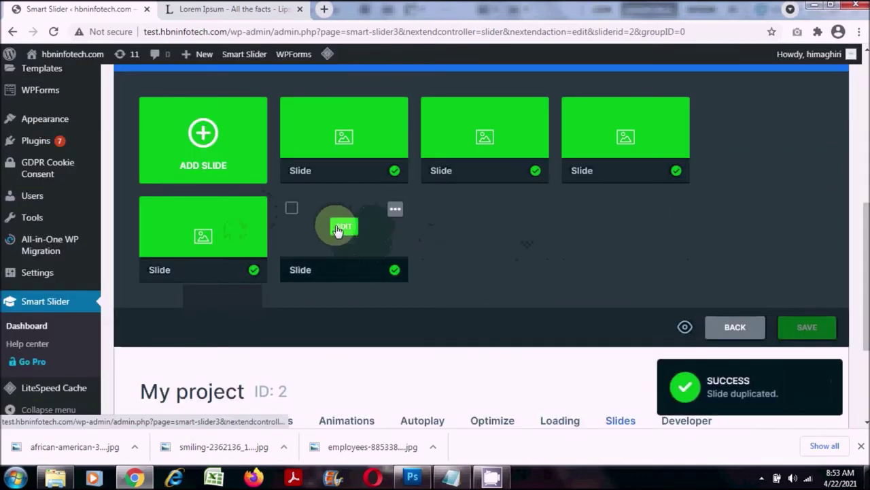
pyautogui.click(343, 227)
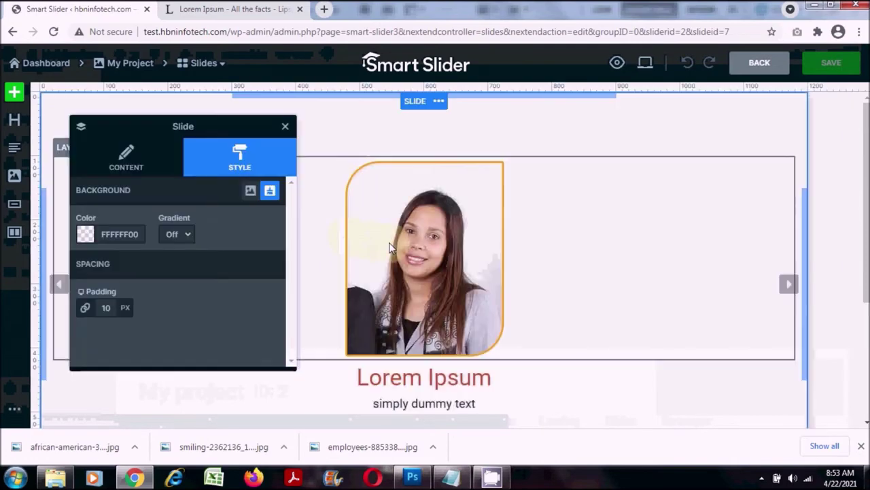
# Replace the fifth slide's photo with an upload of slider-img4 from the hbninfotech folder and save the slide.
pyautogui.click(420, 230)
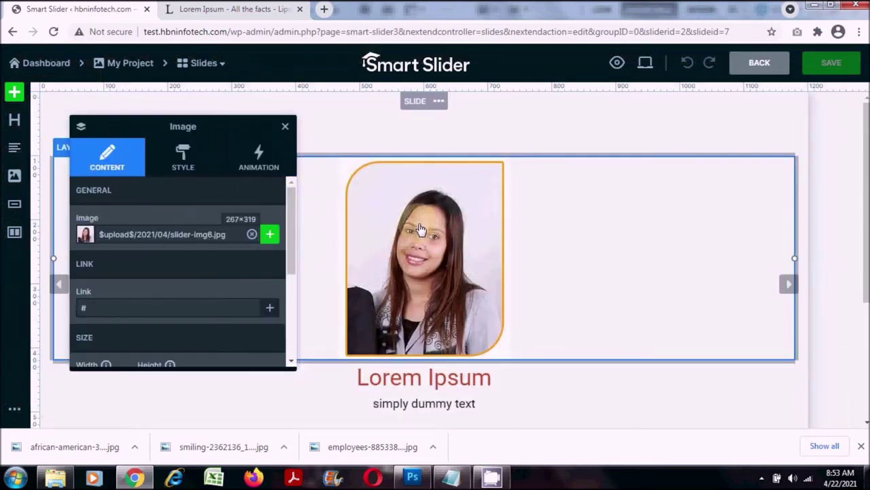
pyautogui.click(270, 235)
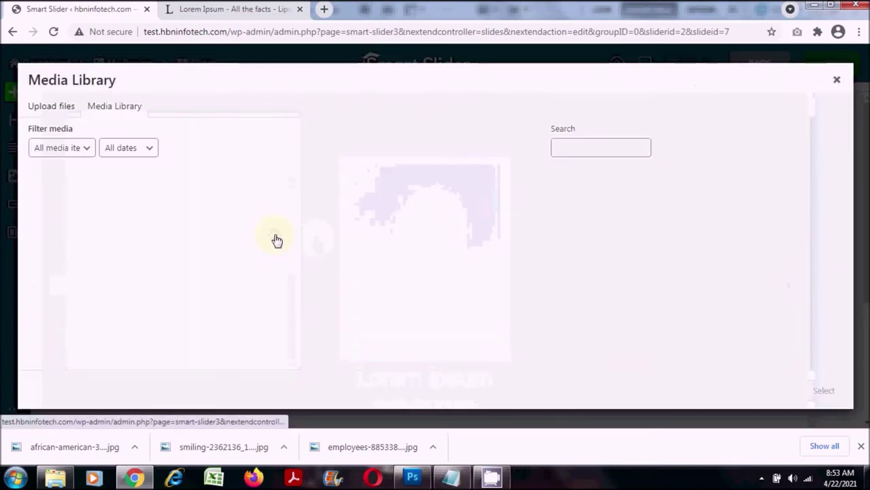
pyautogui.click(60, 119)
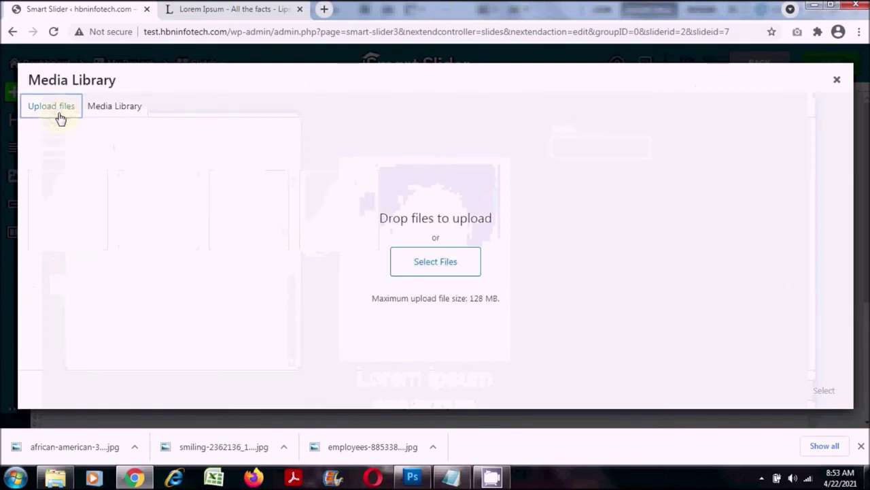
pyautogui.click(448, 278)
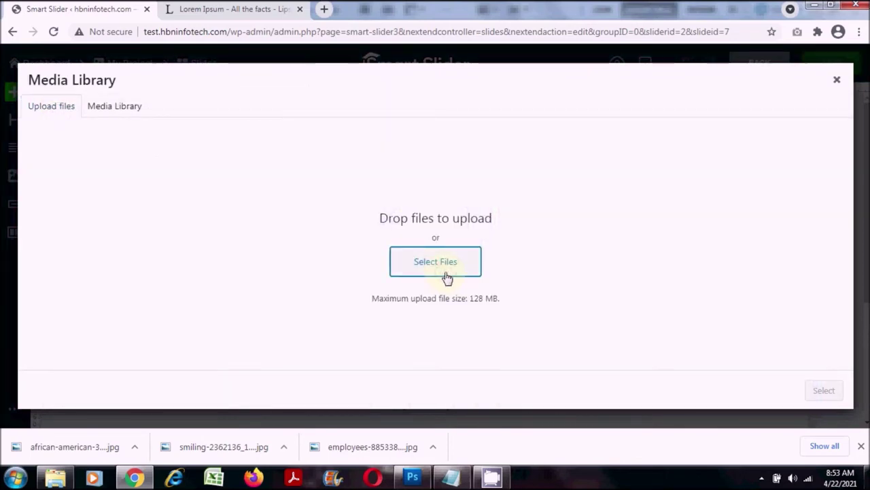
pyautogui.click(448, 277)
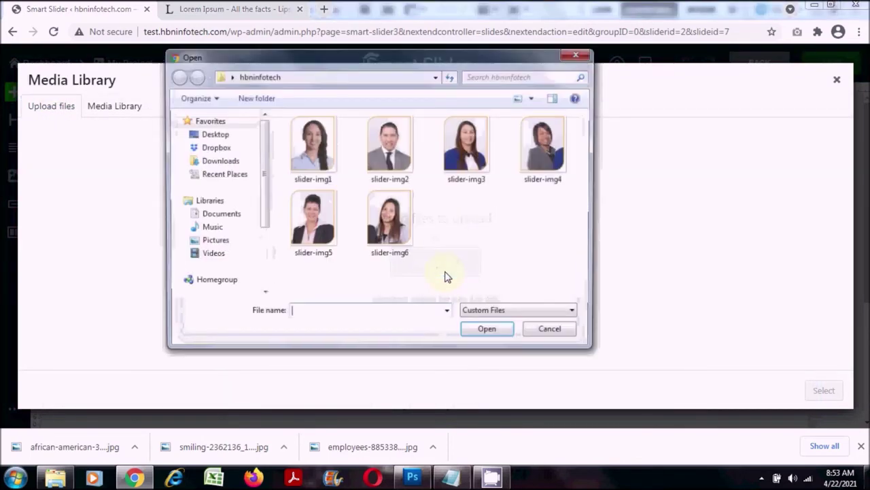
pyautogui.click(546, 146)
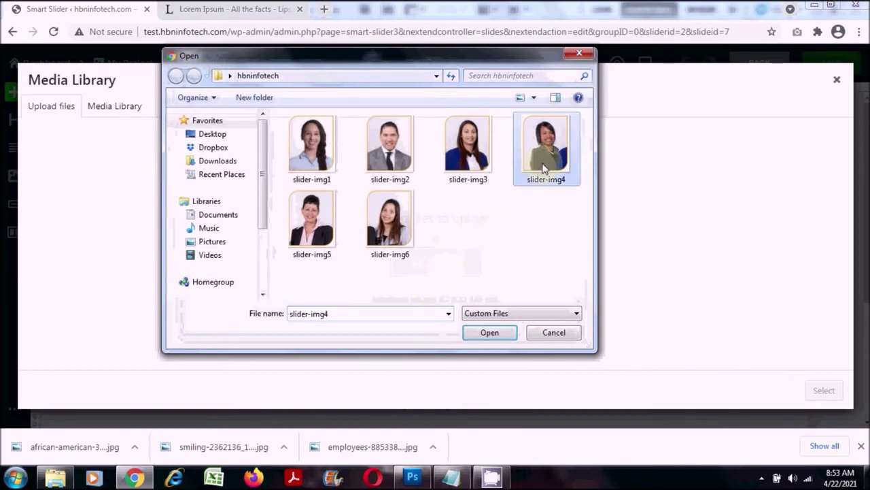
pyautogui.click(487, 333)
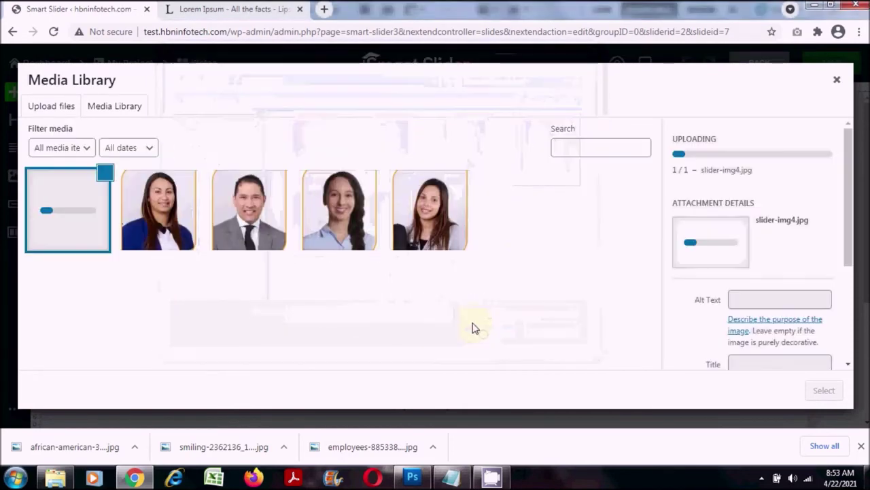
pyautogui.click(830, 391)
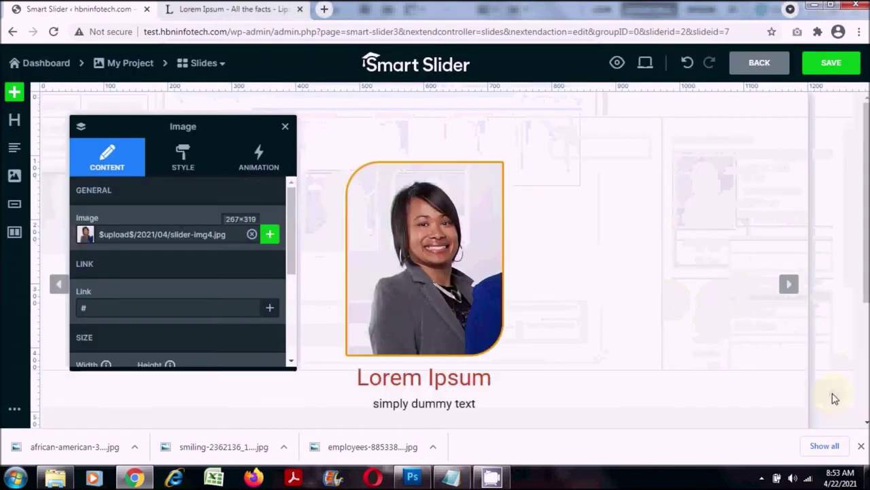
pyautogui.click(835, 61)
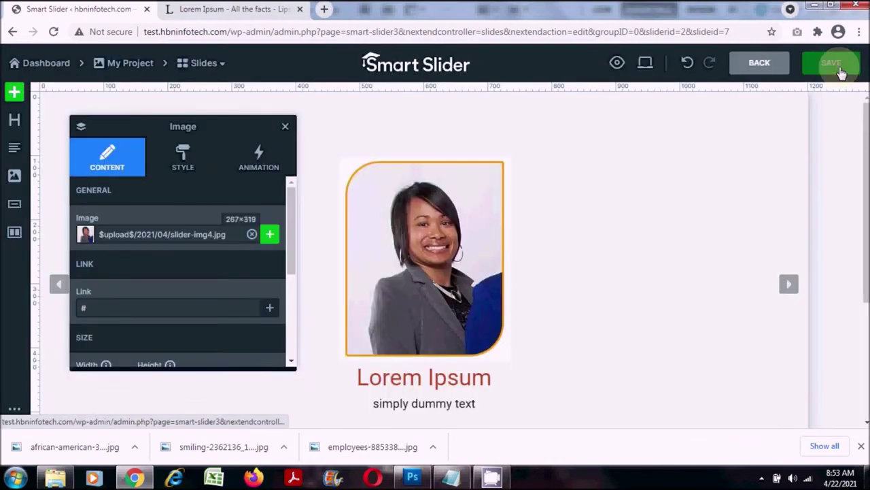
# Return to the project's slide list, duplicate the fifth slide and open the new sixth slide for editing.
pyautogui.click(767, 70)
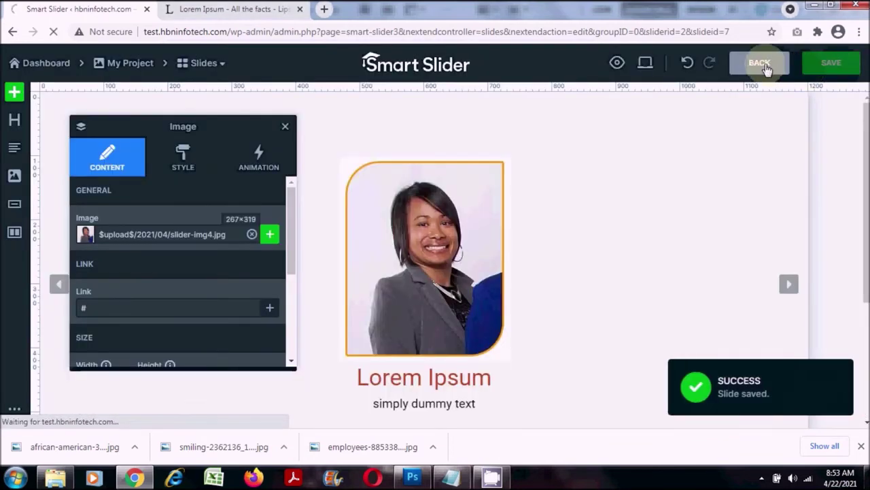
pyautogui.scroll(-4, 623, 157)
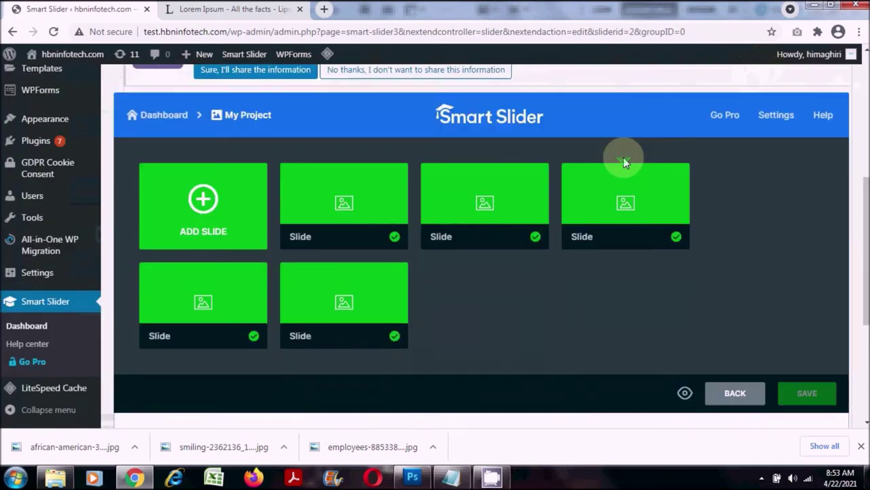
pyautogui.click(396, 272)
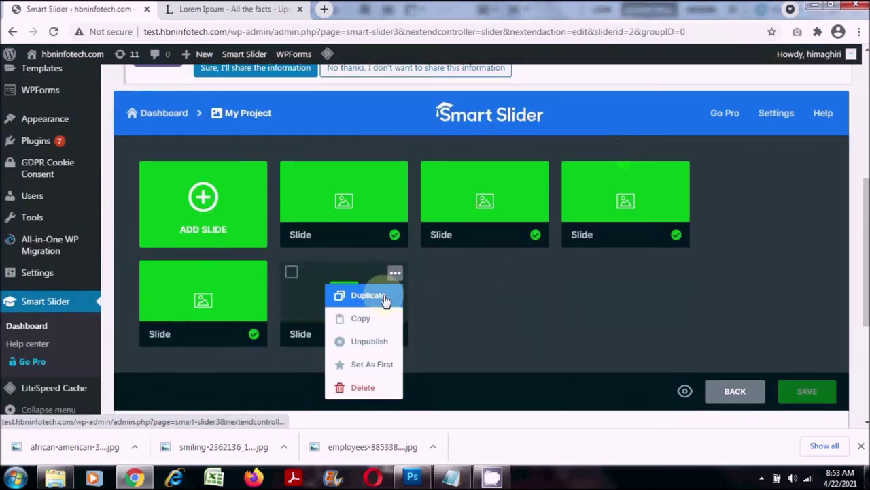
pyautogui.click(384, 297)
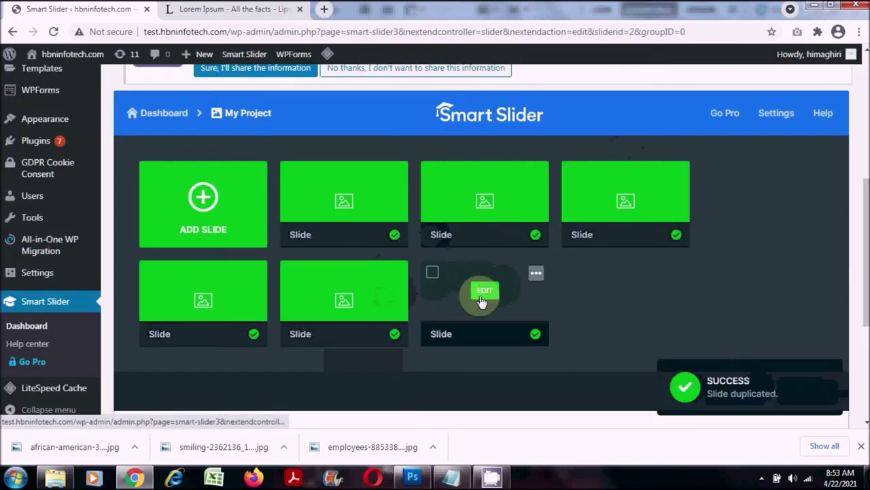
pyautogui.click(482, 292)
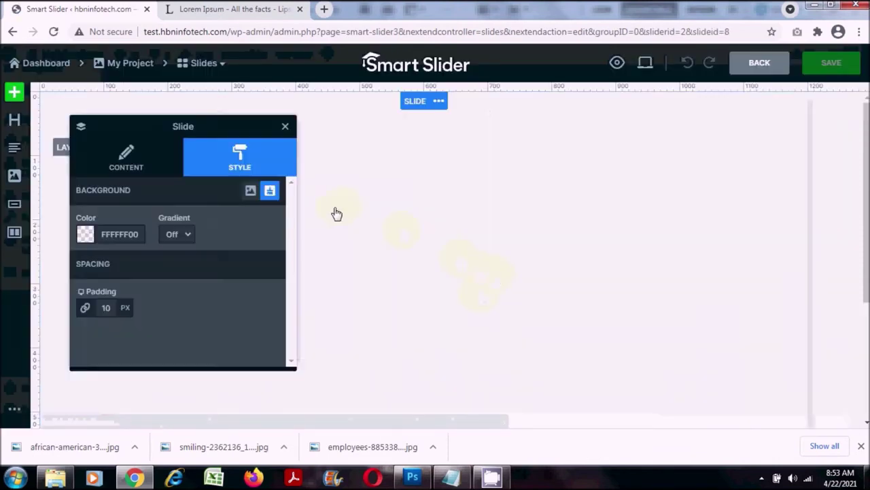
# Replace the sixth slide's photo with an upload of slider-img5 from the hbninfotech folder and save the slide.
pyautogui.click(404, 241)
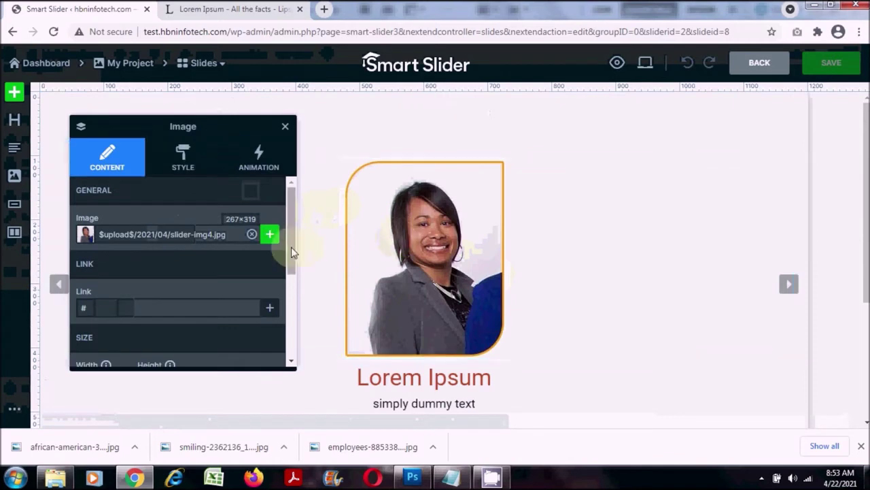
pyautogui.click(269, 234)
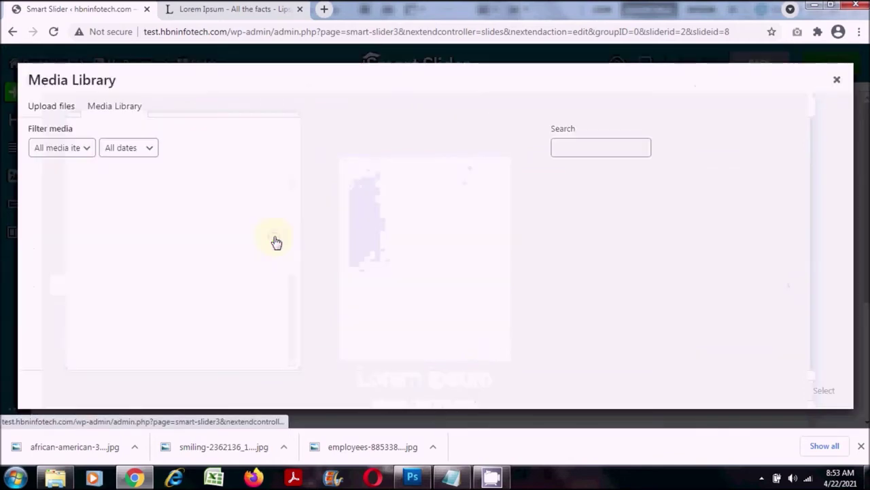
pyautogui.click(60, 113)
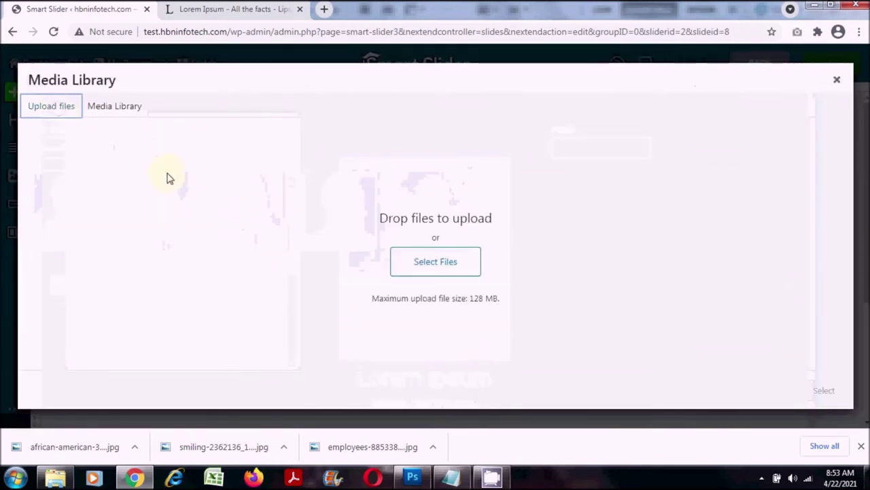
pyautogui.click(468, 270)
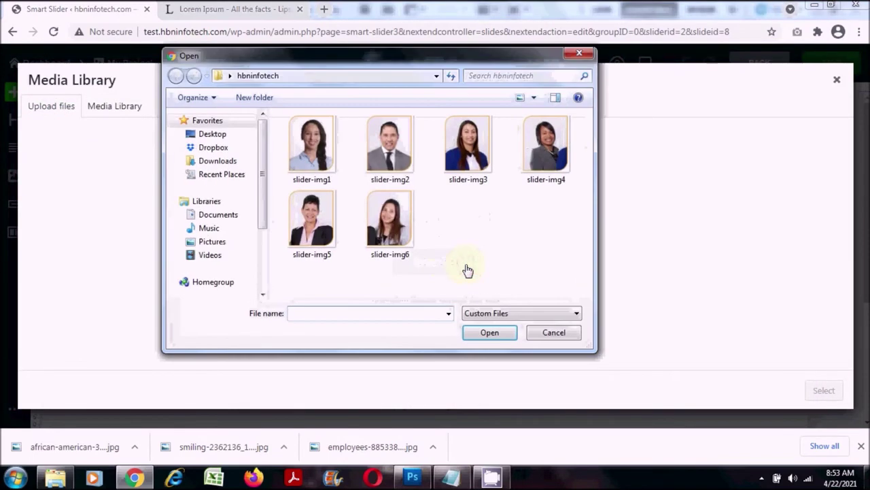
pyautogui.click(311, 224)
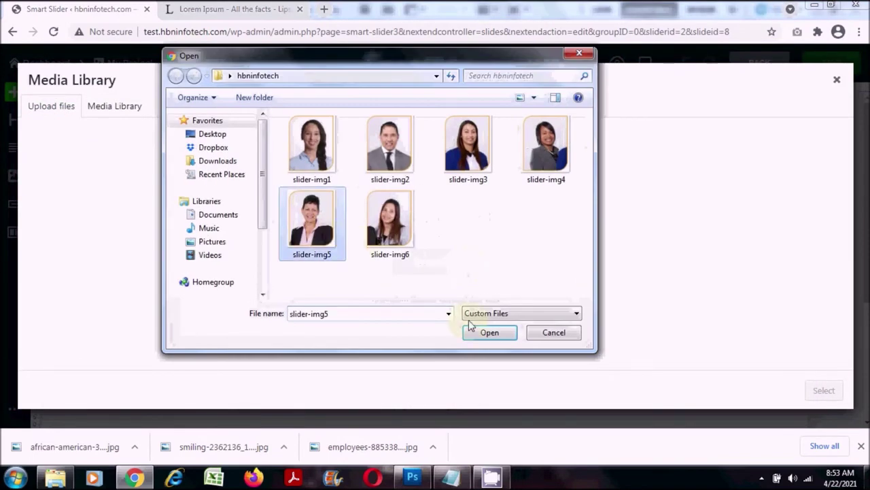
pyautogui.click(508, 338)
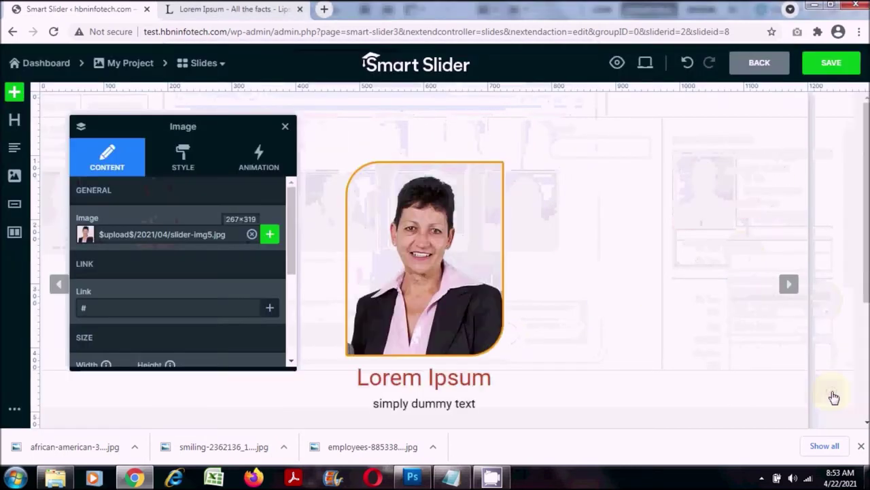
pyautogui.click(843, 64)
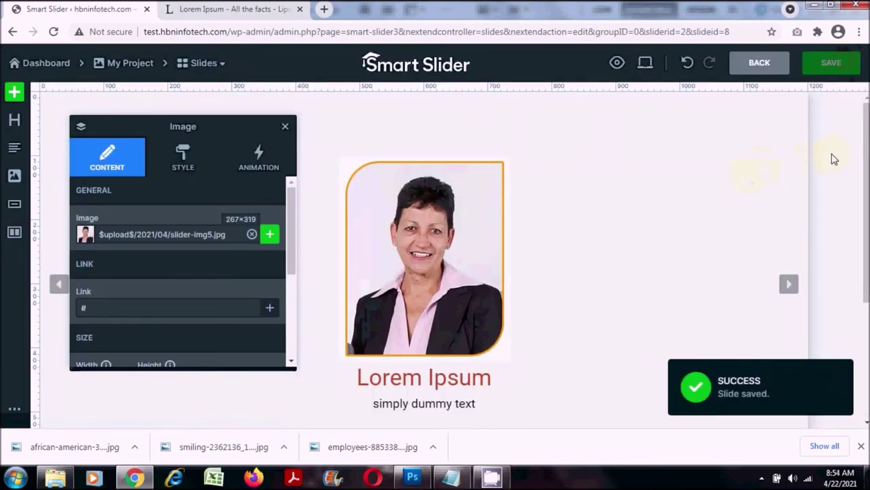
# Go back to the project's slide list and open the first slide for editing.
pyautogui.click(760, 64)
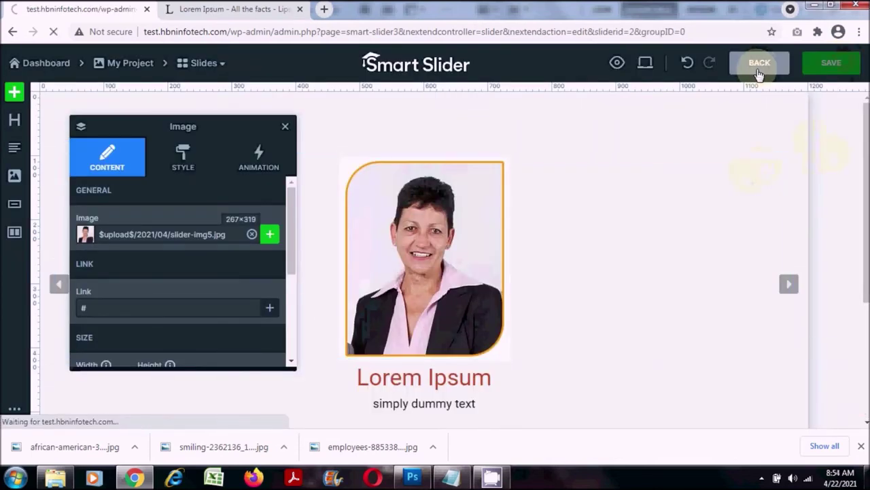
pyautogui.scroll(-5, 680, 229)
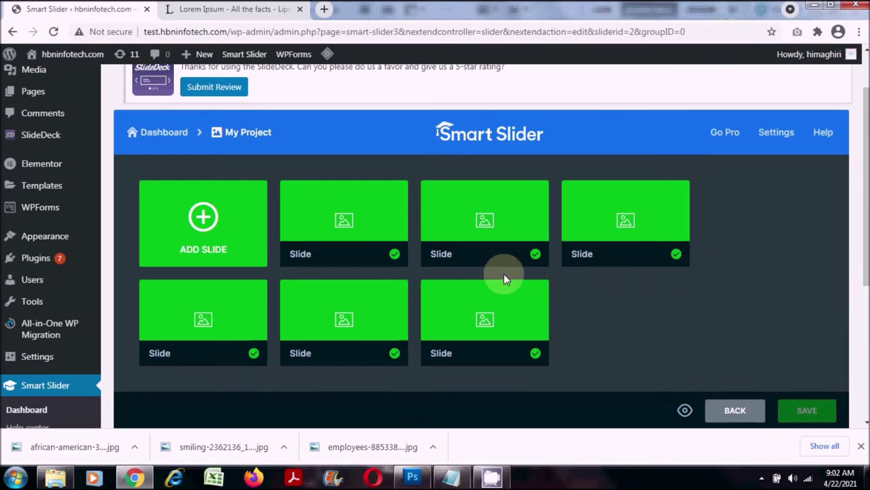
pyautogui.moveTo(348, 255)
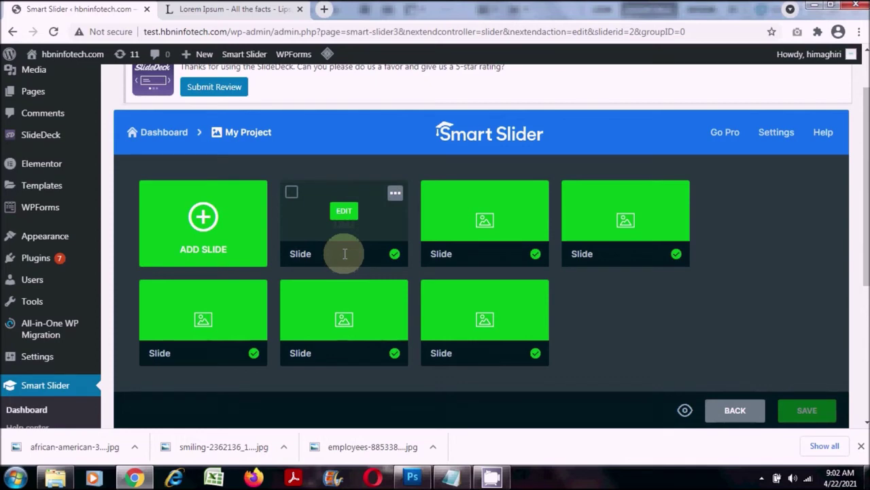
pyautogui.moveTo(348, 230)
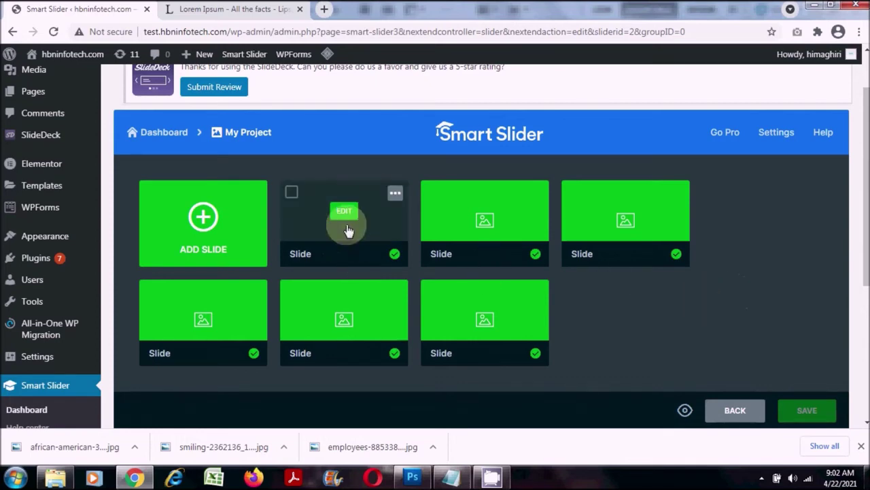
pyautogui.click(344, 213)
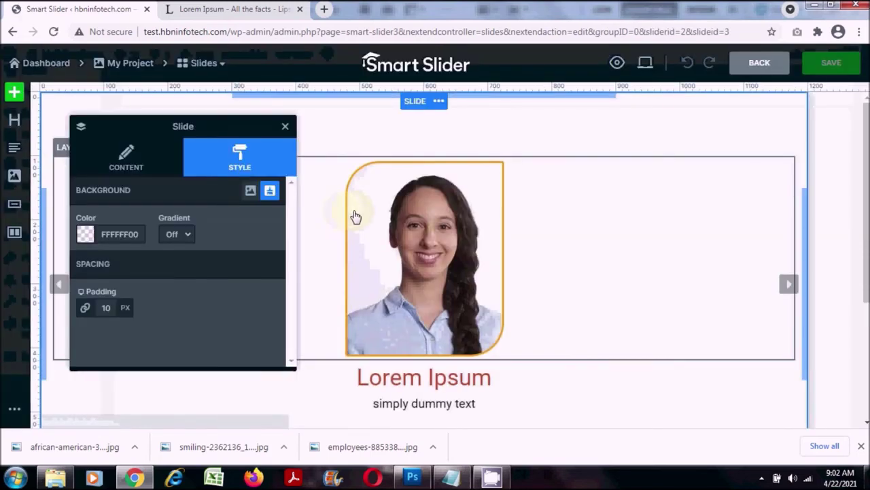
pyautogui.scroll(-3, 748, 275)
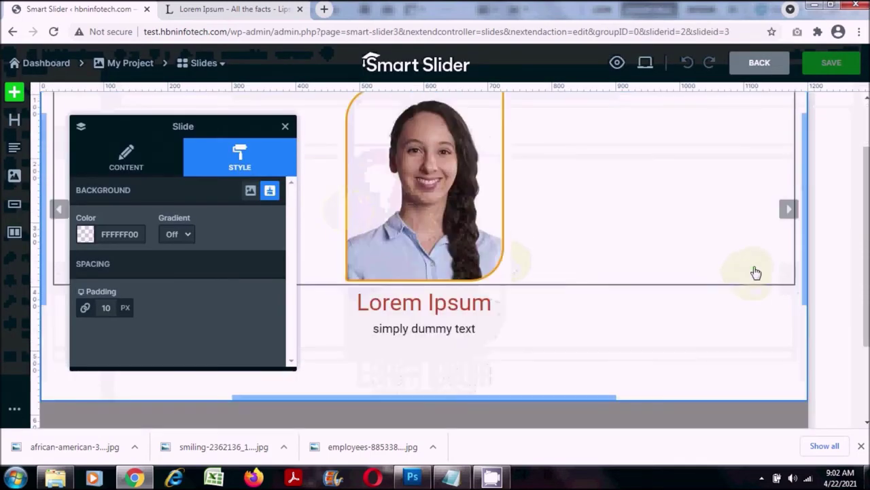
pyautogui.scroll(2, 765, 296)
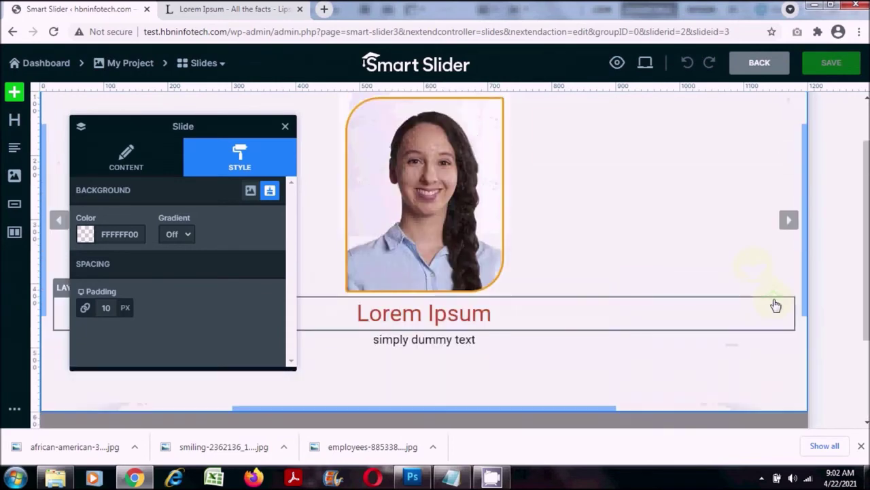
pyautogui.scroll(1, 775, 305)
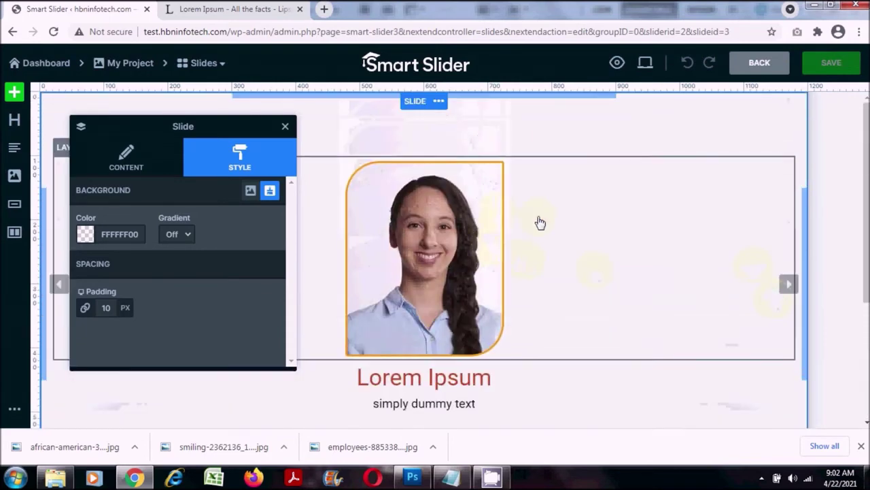
pyautogui.click(393, 253)
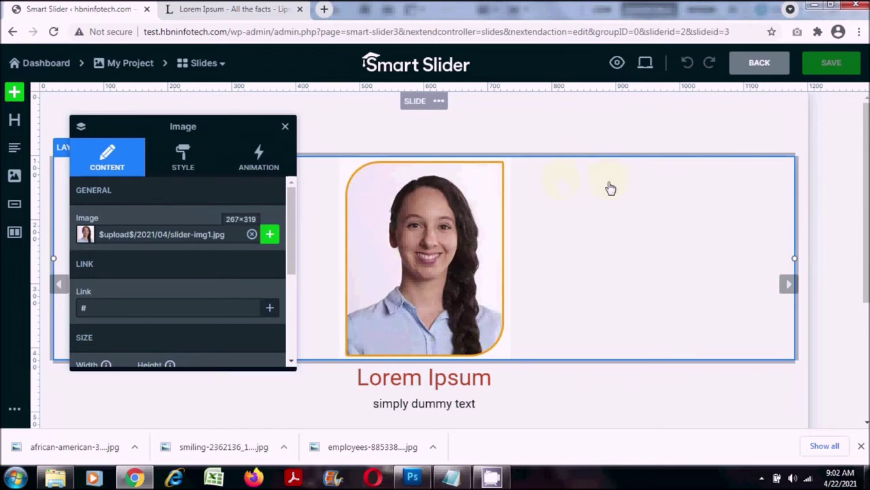
pyautogui.scroll(-2, 682, 198)
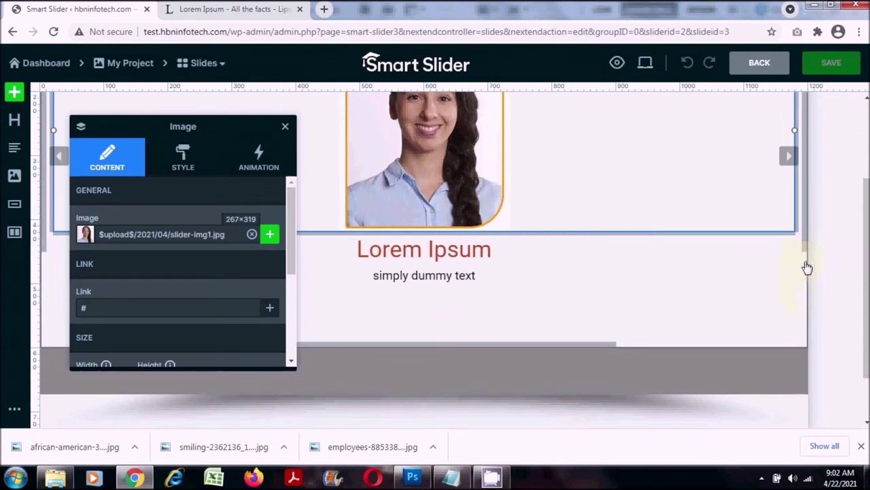
# Set the first slide's thumbnail to slider-img1 from the media library and save the slide.
pyautogui.click(807, 267)
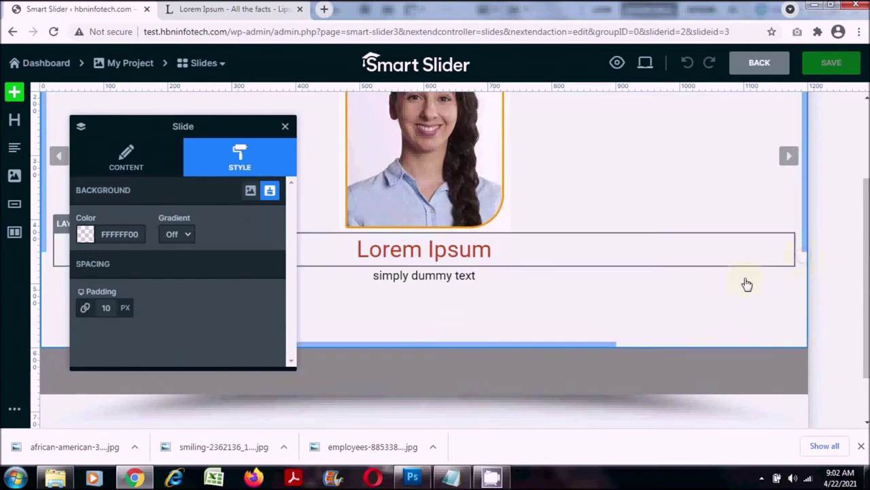
pyautogui.scroll(1, 476, 292)
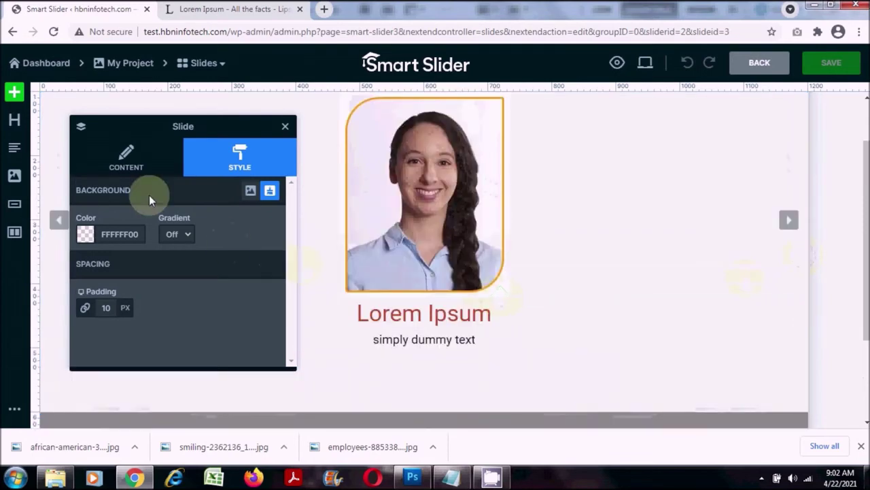
pyautogui.click(126, 160)
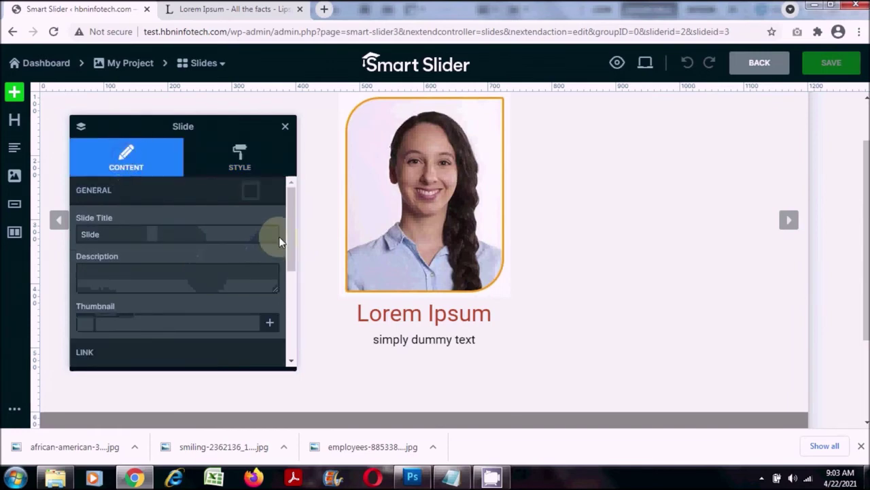
pyautogui.moveTo(288, 235); pyautogui.dragTo(292, 272)
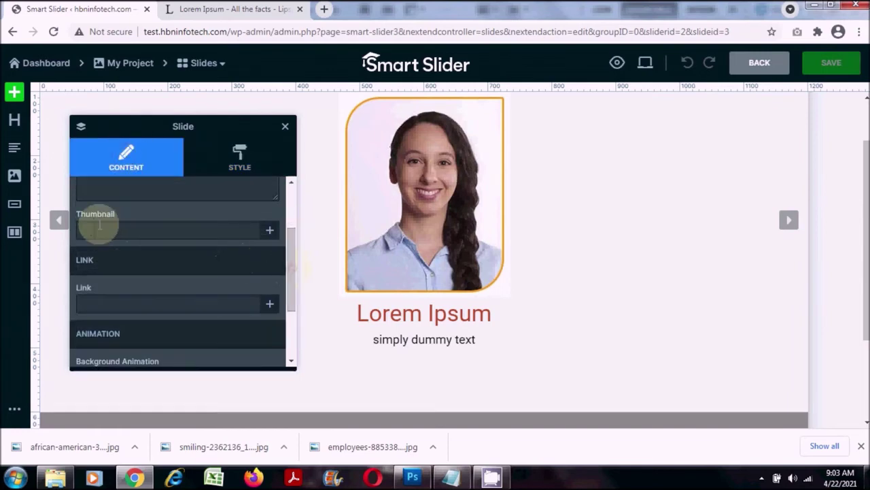
pyautogui.click(270, 235)
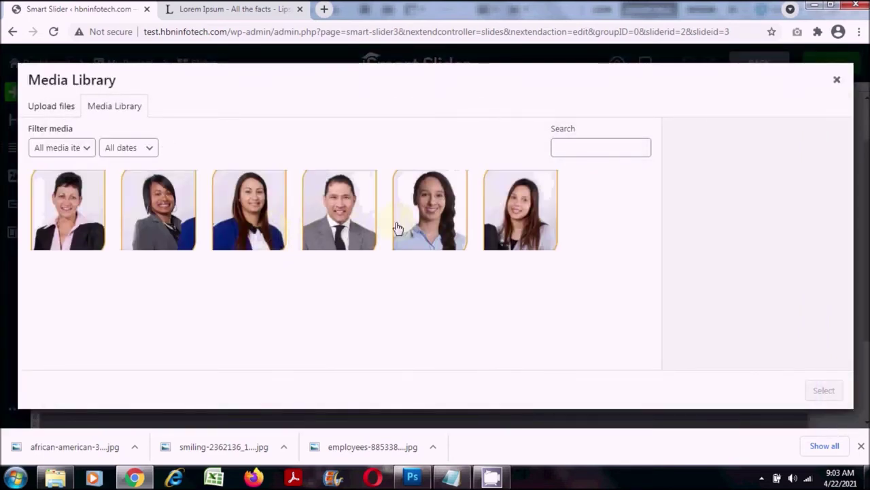
pyautogui.click(442, 214)
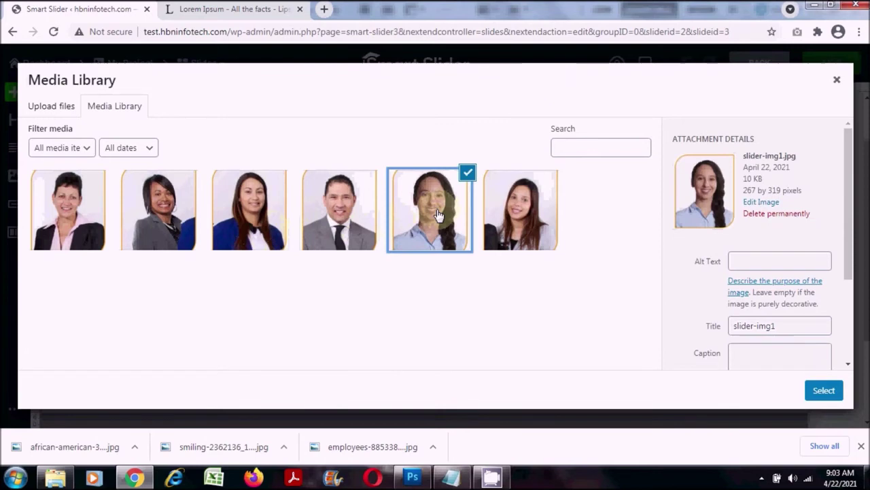
pyautogui.click(835, 394)
pyautogui.scroll(-2, 522, 327)
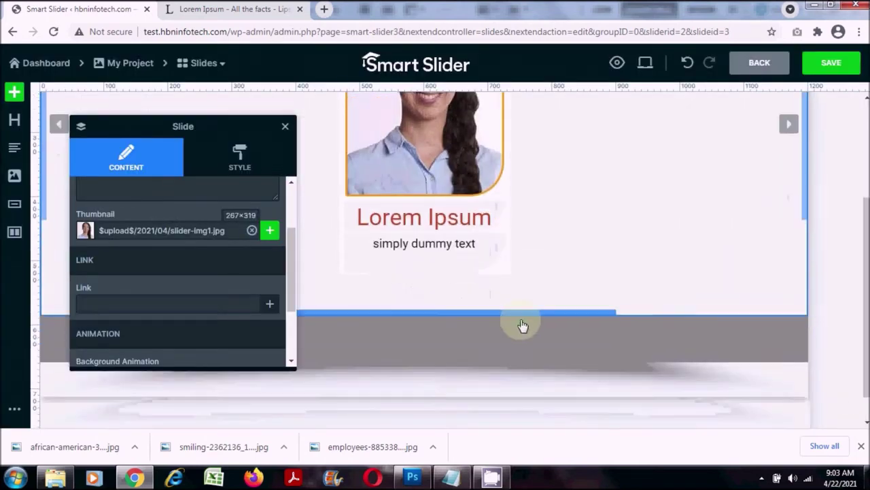
pyautogui.scroll(1, 436, 310)
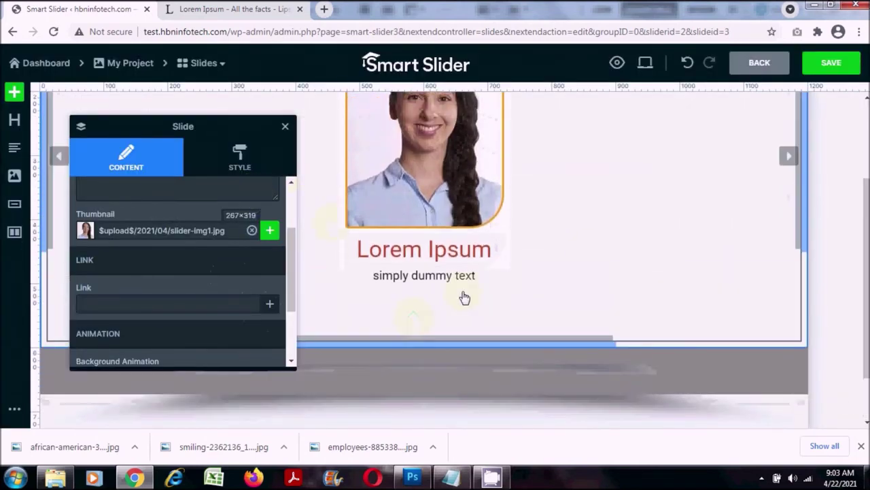
pyautogui.scroll(1, 612, 286)
pyautogui.scroll(-1, 468, 344)
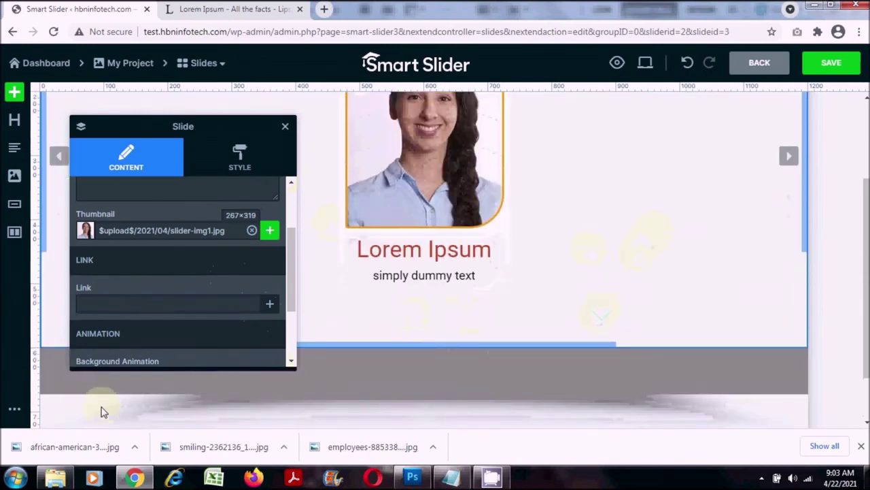
pyautogui.click(825, 68)
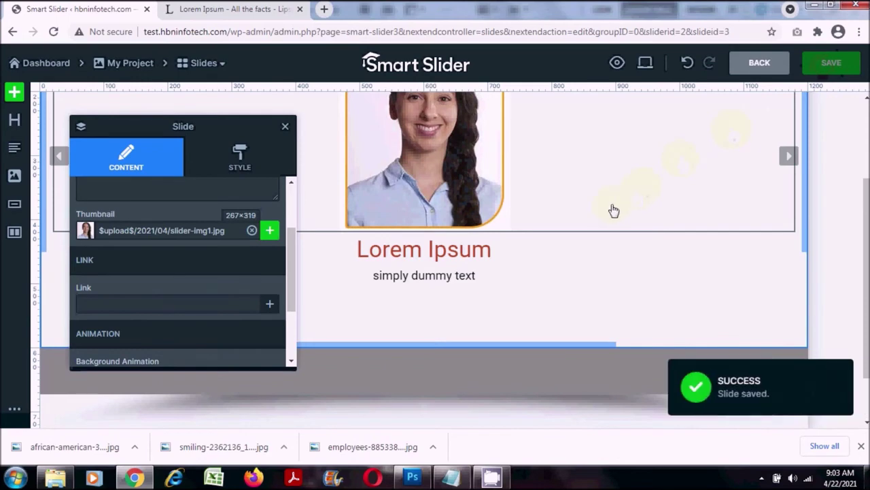
# Open the second slide from the project's slide list, set its thumbnail to slider-img2 from the media library and save it.
pyautogui.click(752, 67)
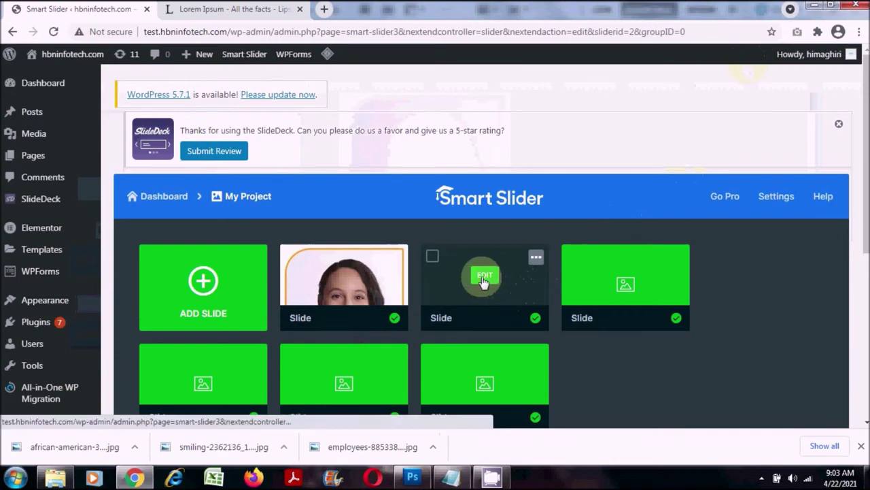
pyautogui.click(484, 277)
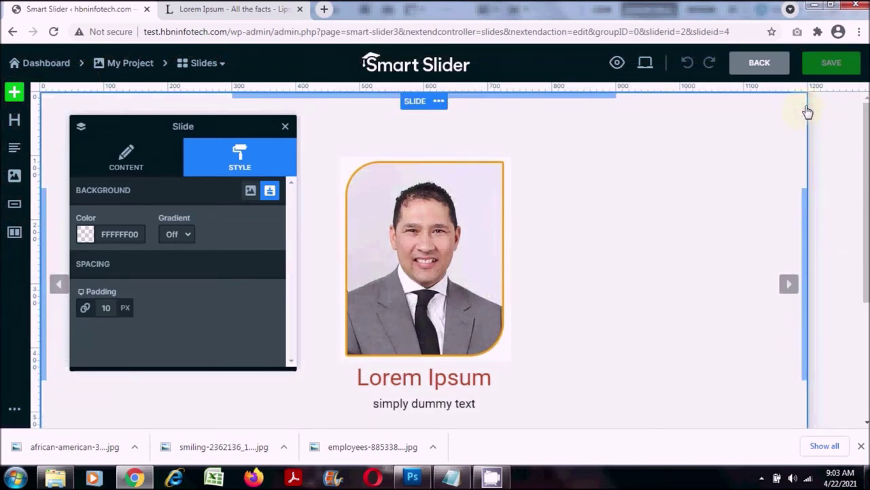
pyautogui.click(125, 163)
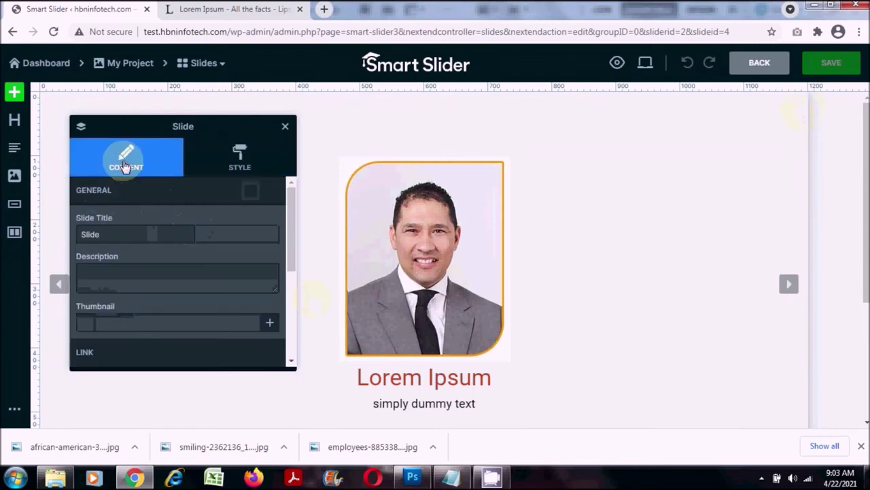
pyautogui.click(271, 325)
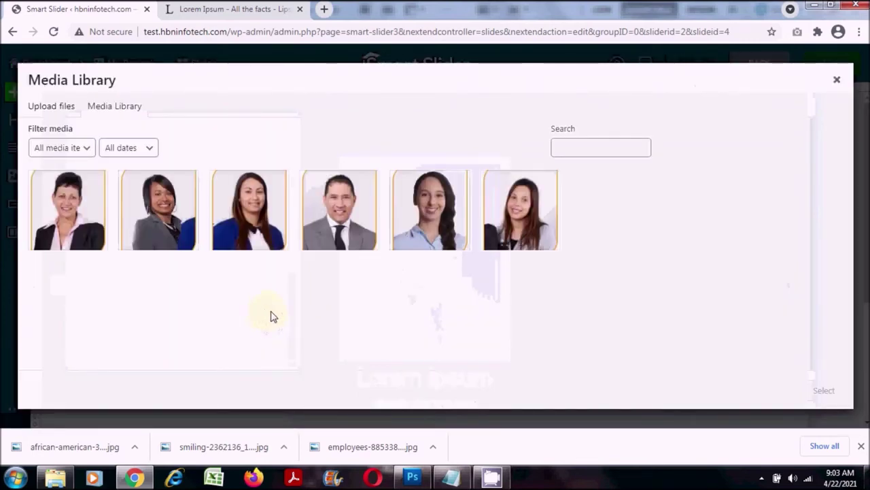
pyautogui.click(340, 214)
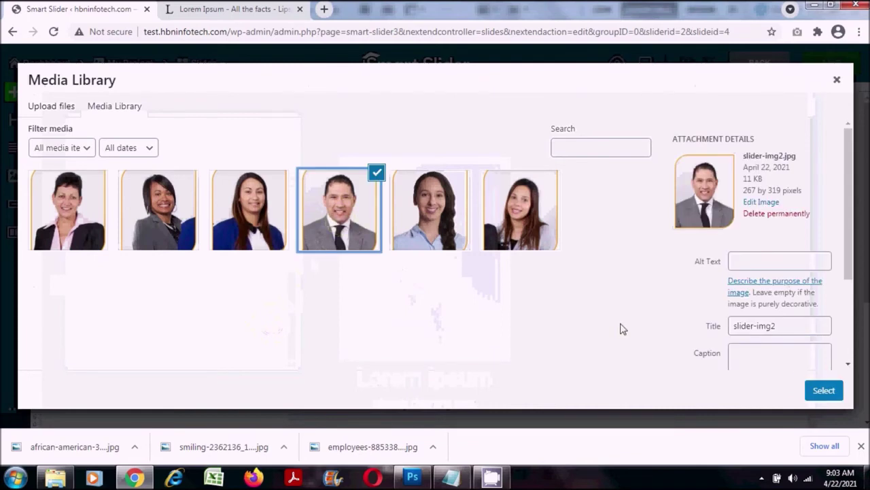
pyautogui.click(837, 397)
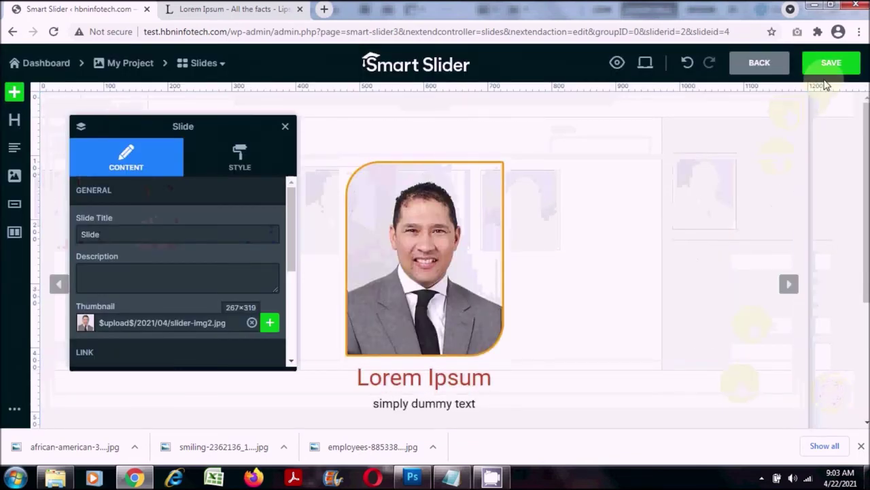
pyautogui.scroll(-2, 589, 223)
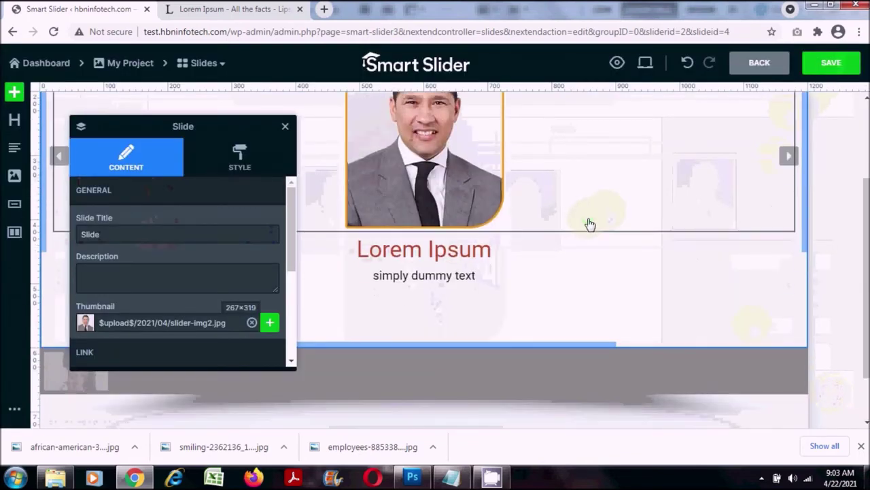
pyautogui.click(825, 64)
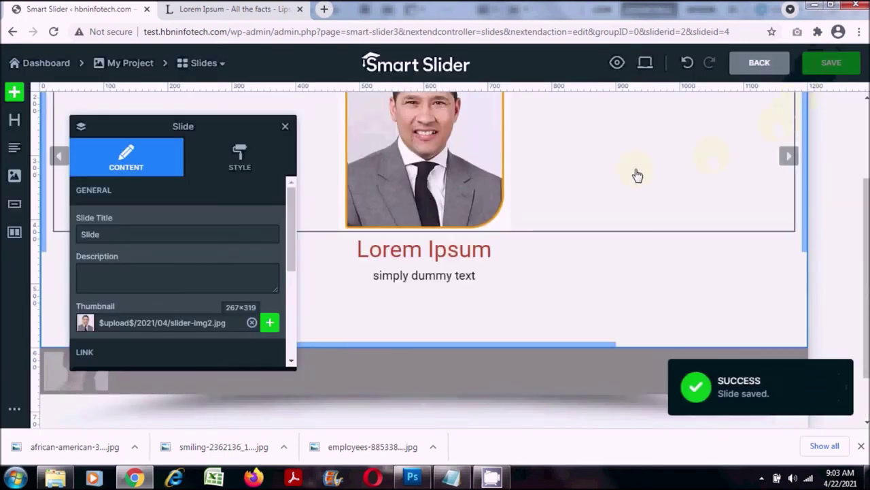
# Open the third slide from the project's slide list, set its thumbnail to slider-img3 from the media library and save it.
pyautogui.click(755, 63)
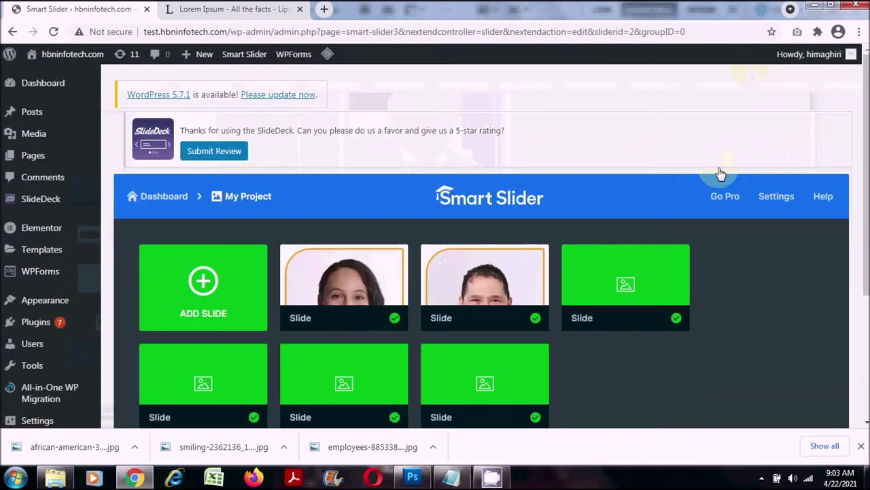
pyautogui.moveTo(622, 286)
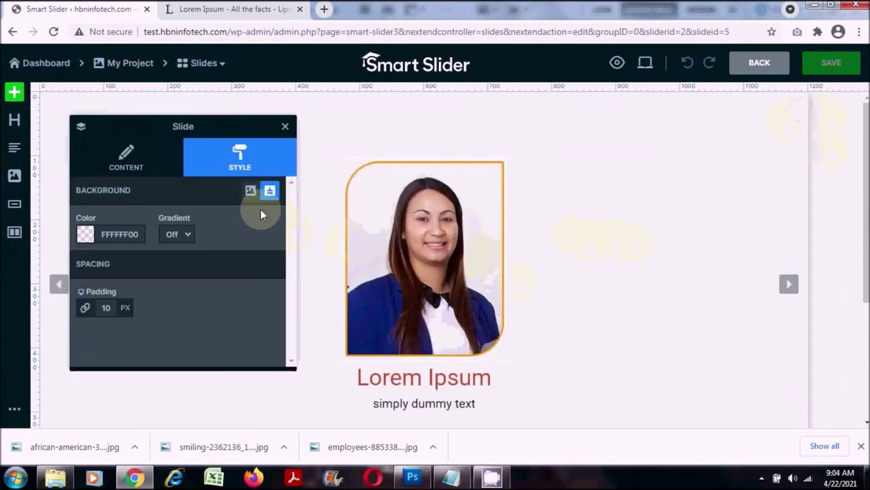
pyautogui.click(126, 166)
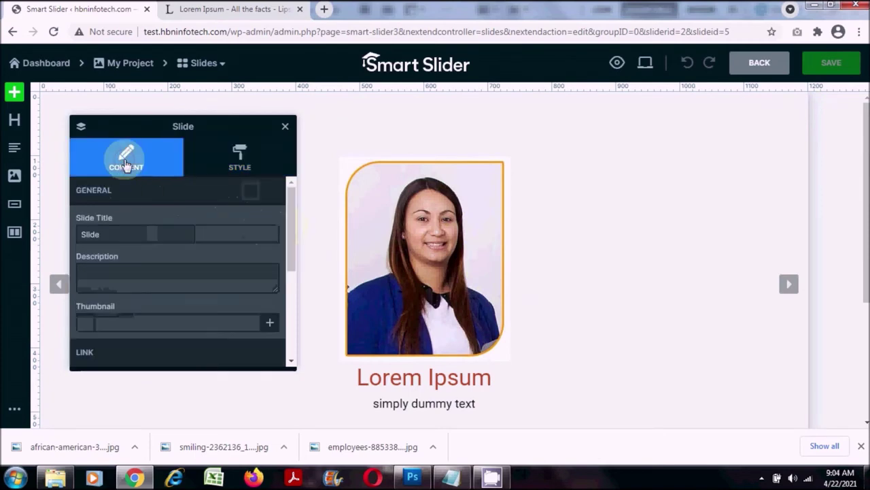
pyautogui.click(267, 325)
pyautogui.click(249, 210)
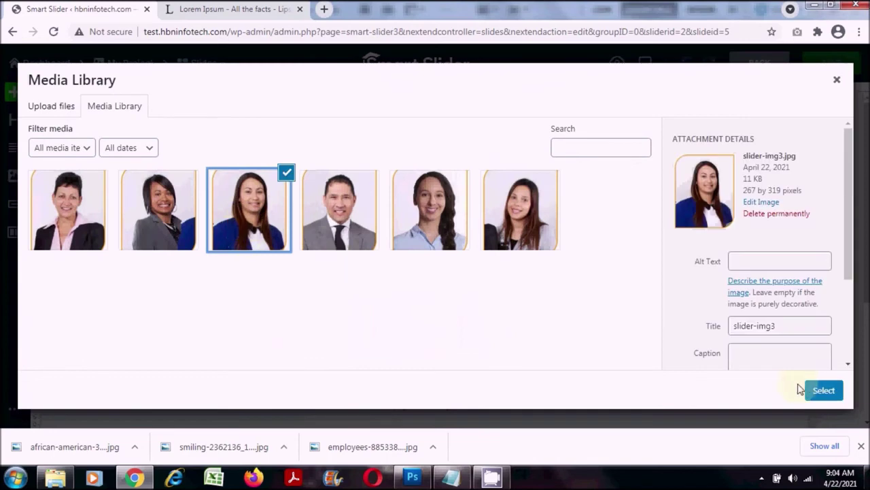
pyautogui.click(823, 391)
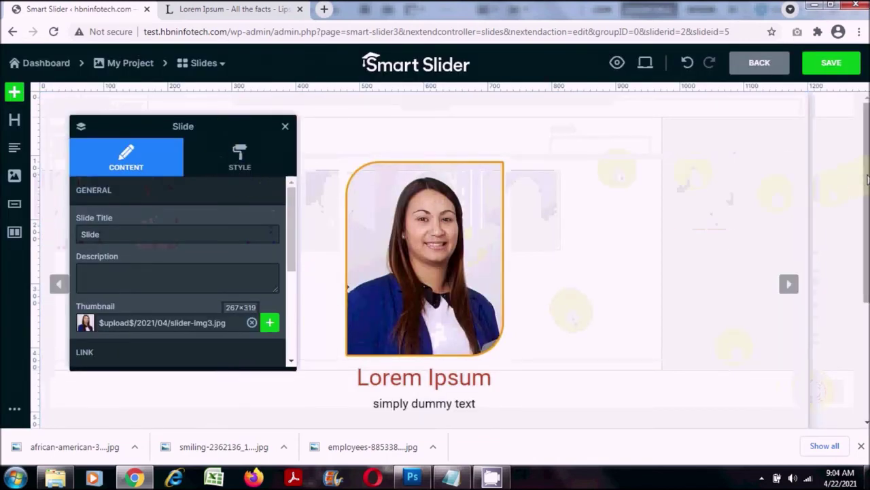
pyautogui.scroll(-2, 867, 180)
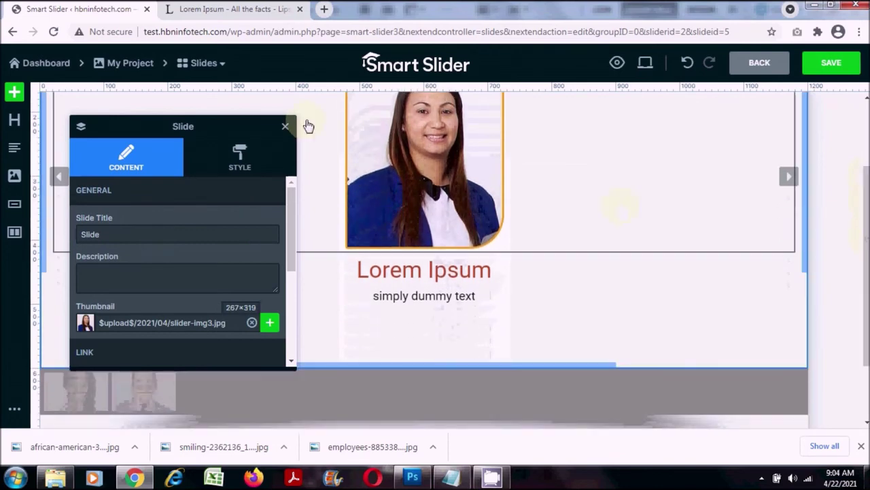
pyautogui.moveTo(206, 123); pyautogui.dragTo(470, 117)
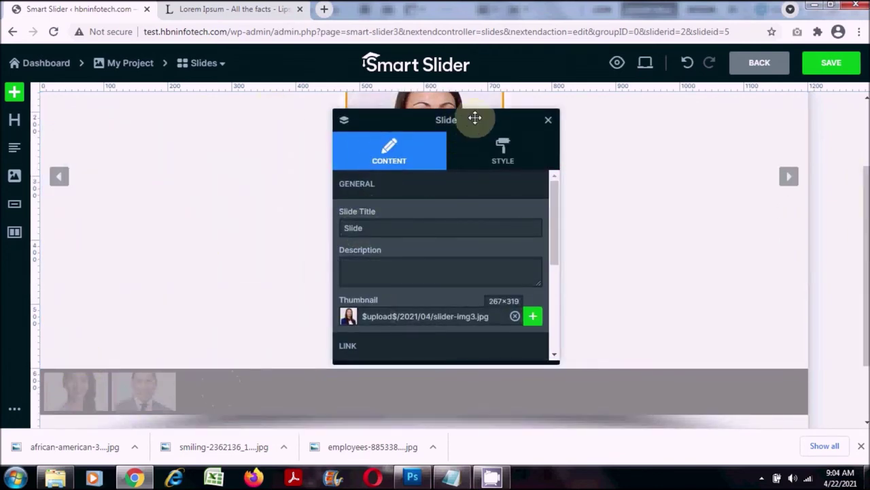
pyautogui.moveTo(444, 120); pyautogui.dragTo(259, 116)
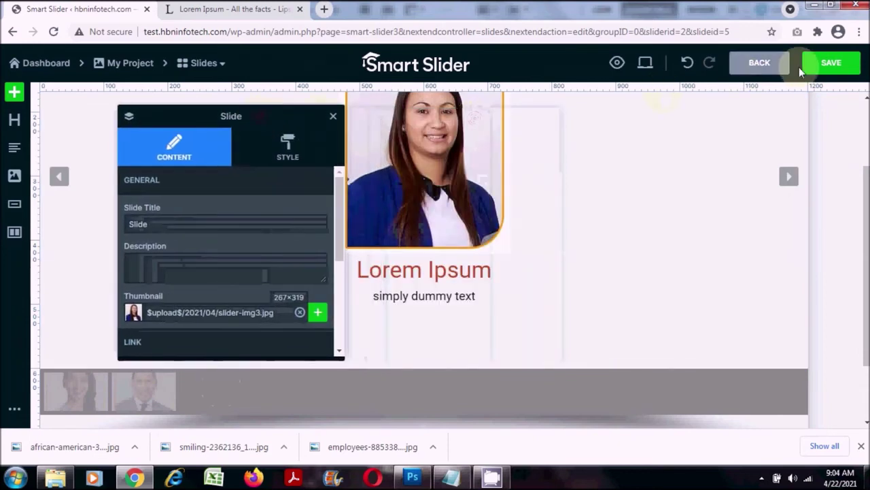
pyautogui.click(830, 63)
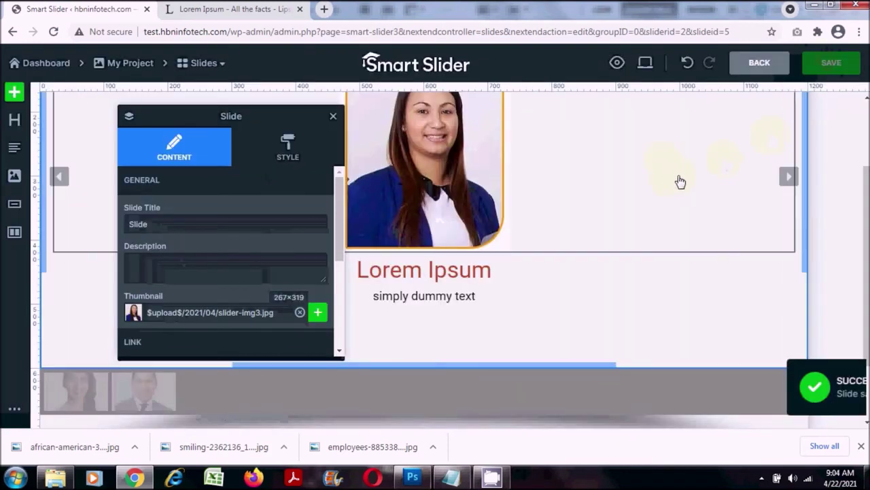
# Return to the project's slide list and open the fourth slide for editing.
pyautogui.click(758, 64)
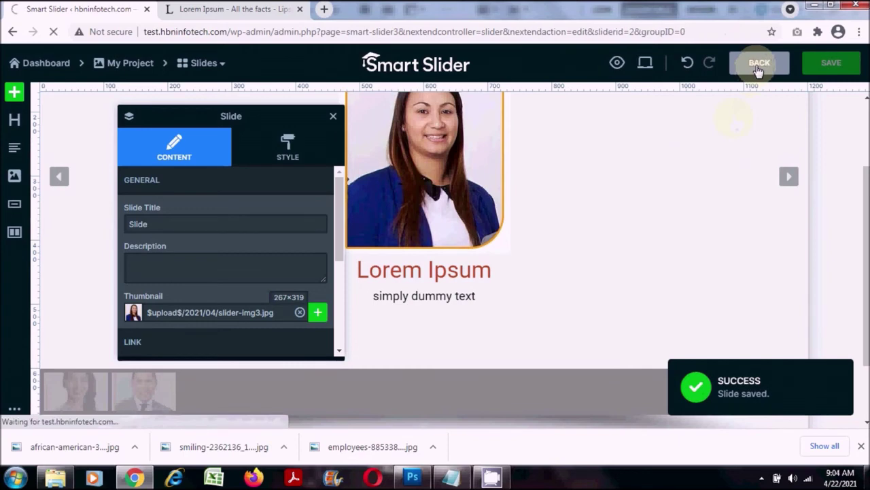
pyautogui.scroll(-1, 562, 270)
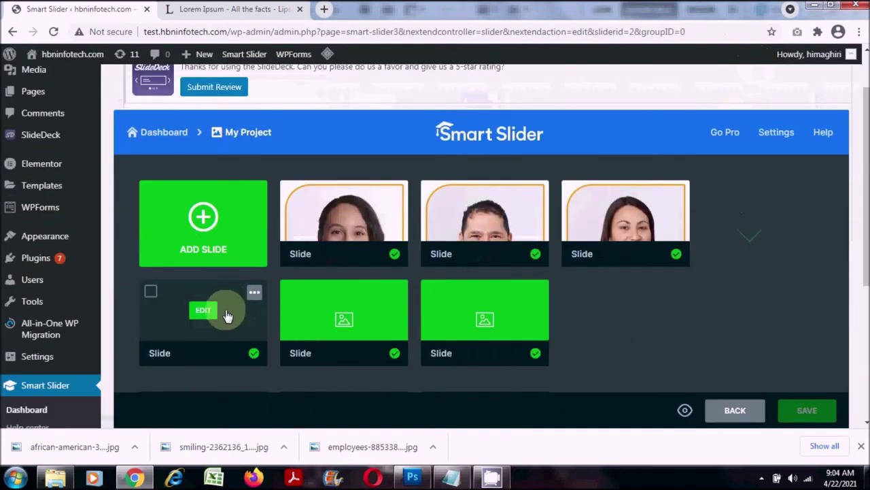
pyautogui.click(204, 312)
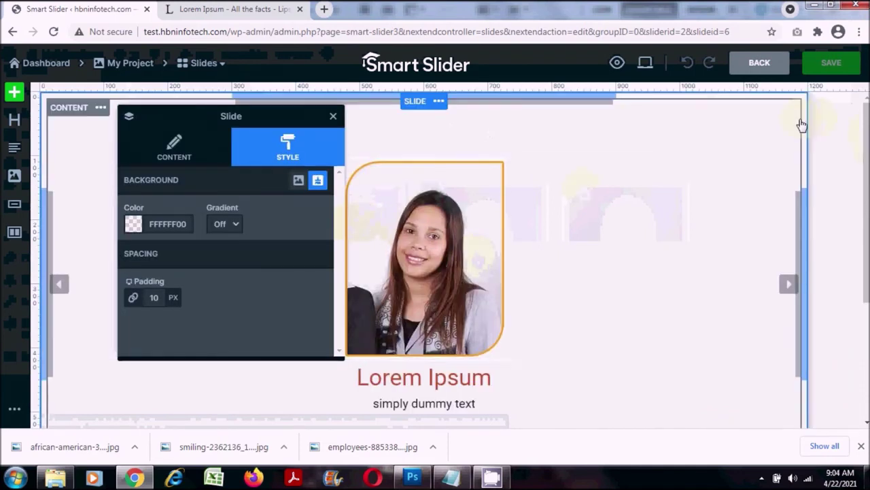
# Set the fourth slide's thumbnail to slider-img6 from the media library and save the slide.
pyautogui.click(174, 148)
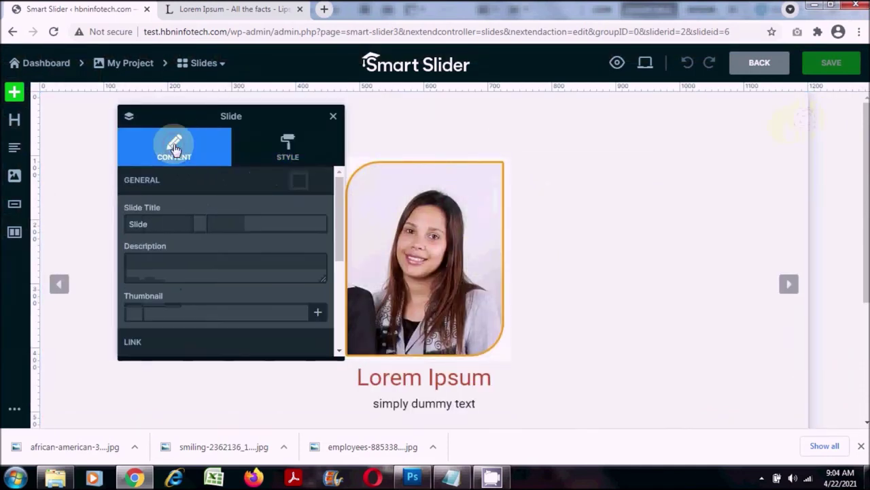
pyautogui.click(320, 314)
pyautogui.click(519, 229)
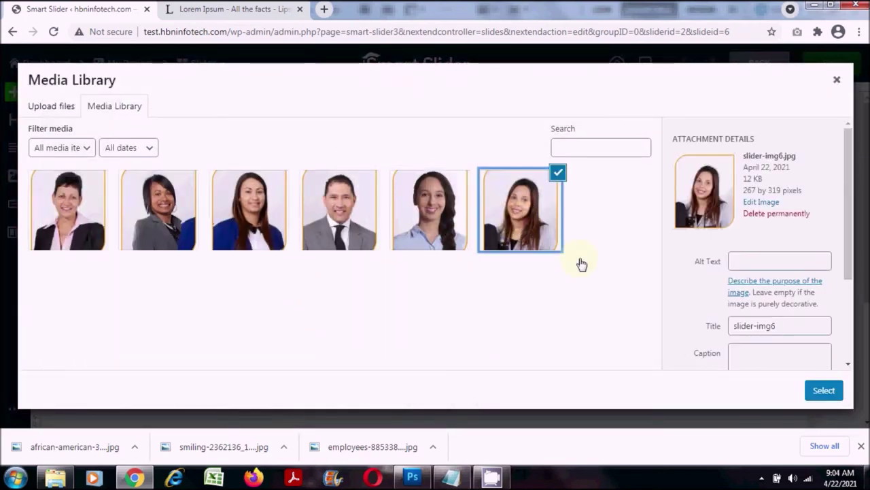
pyautogui.click(823, 391)
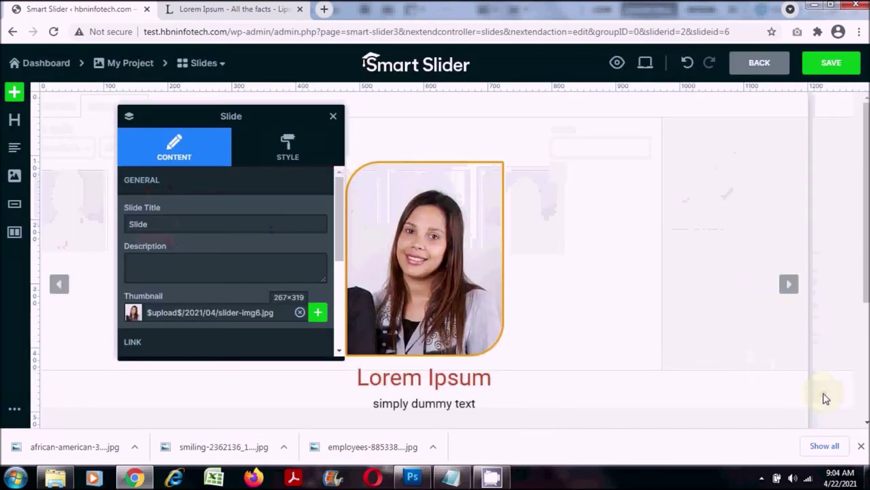
pyautogui.click(832, 63)
# Open the fifth slide from the project's slide list, set its thumbnail to slider-img4 from the media library and save it.
pyautogui.click(766, 69)
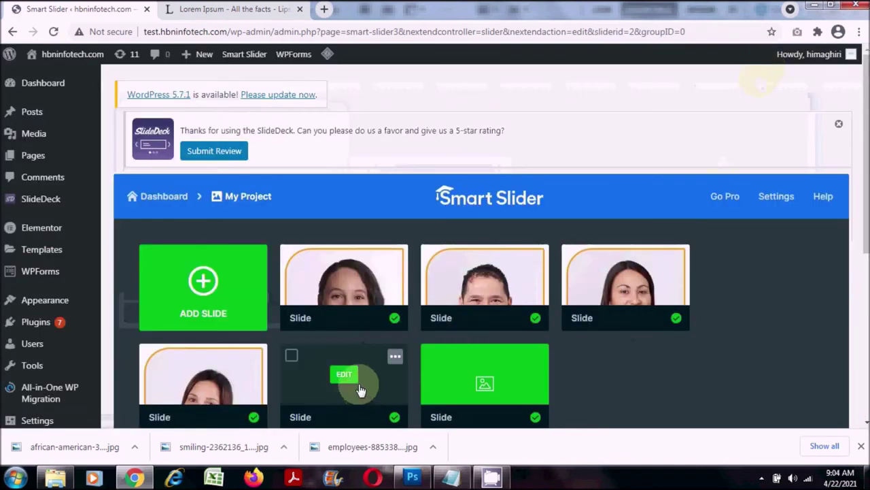
pyautogui.click(345, 375)
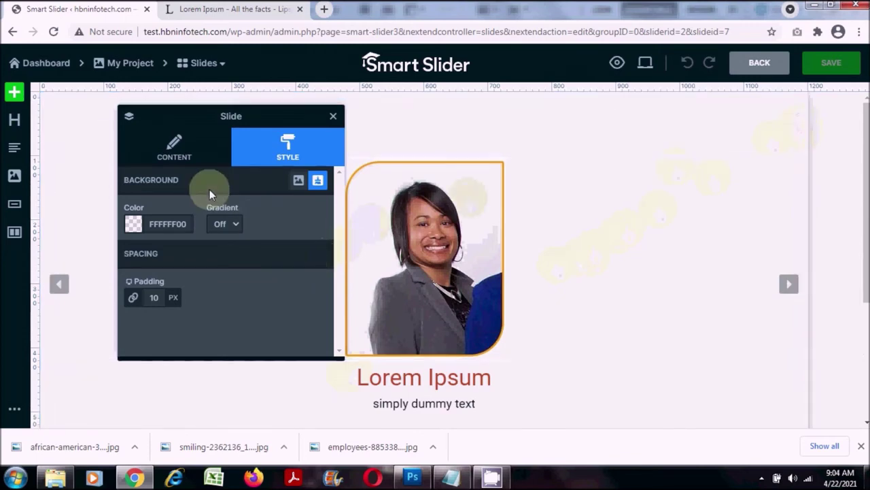
pyautogui.click(176, 145)
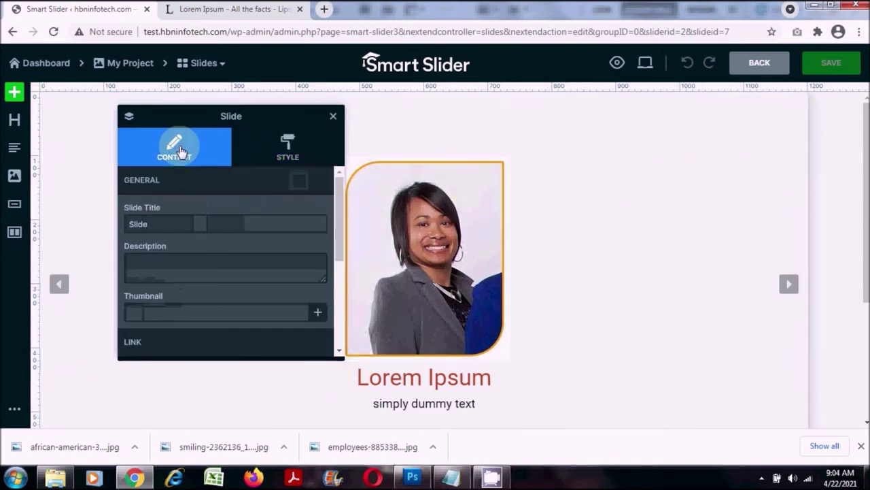
pyautogui.click(318, 315)
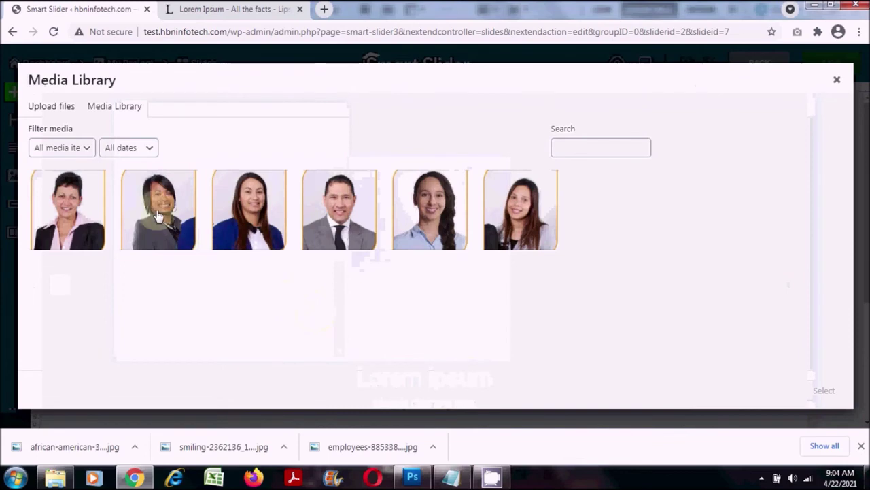
pyautogui.click(157, 216)
pyautogui.click(833, 391)
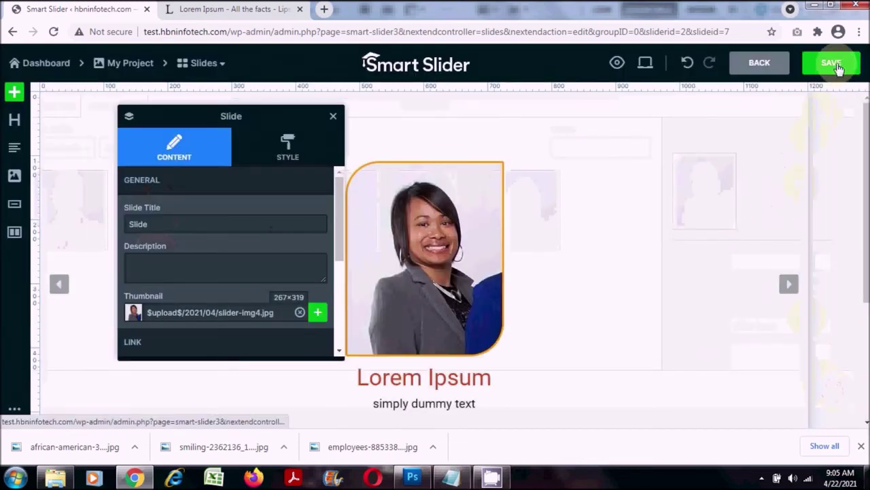
pyautogui.click(833, 63)
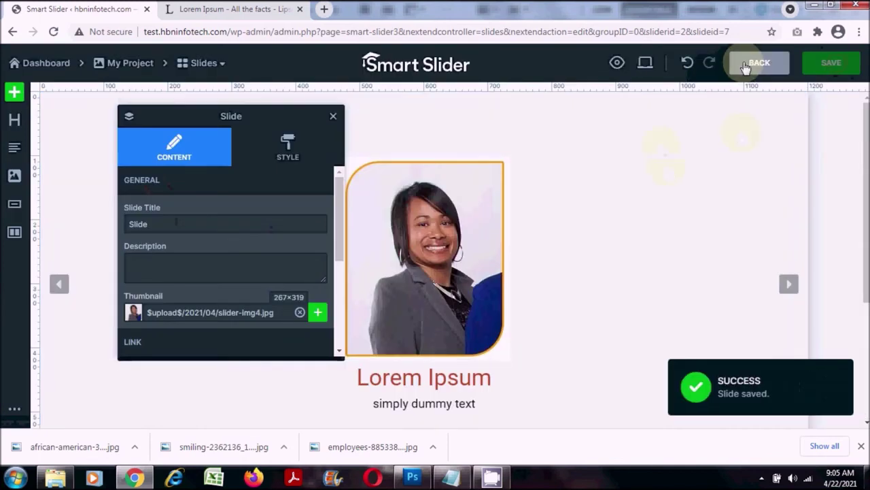
# Return to the project's slide list and open the sixth slide for editing with the slide itself selected.
pyautogui.click(746, 65)
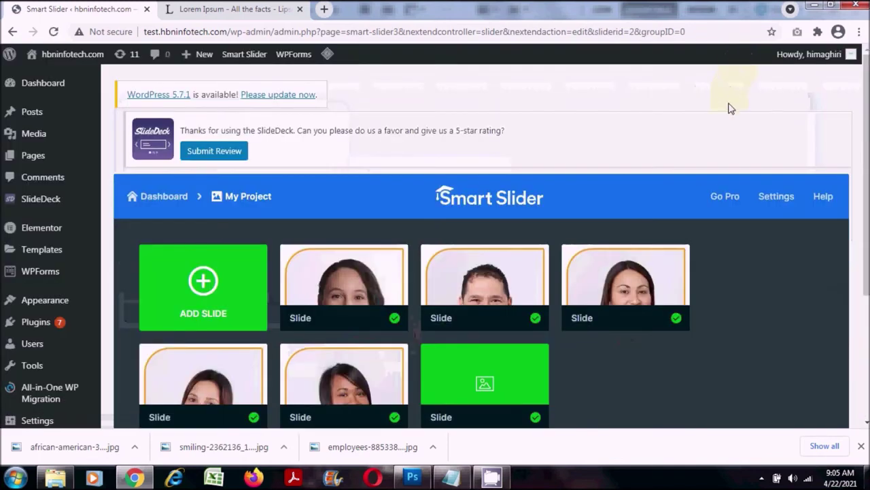
pyautogui.click(484, 376)
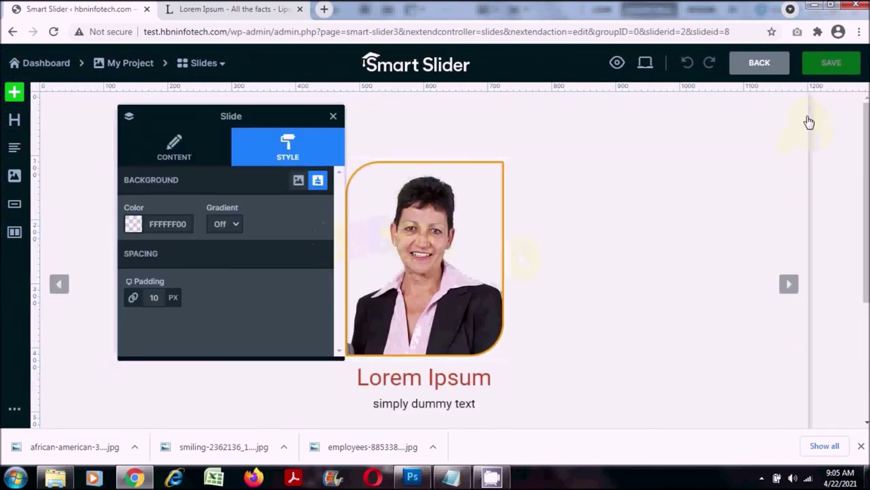
pyautogui.click(804, 121)
pyautogui.click(806, 118)
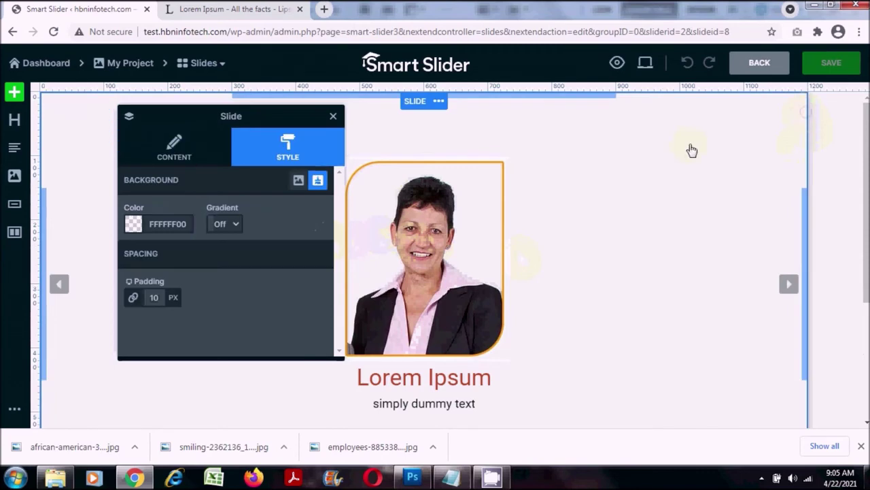
pyautogui.click(170, 151)
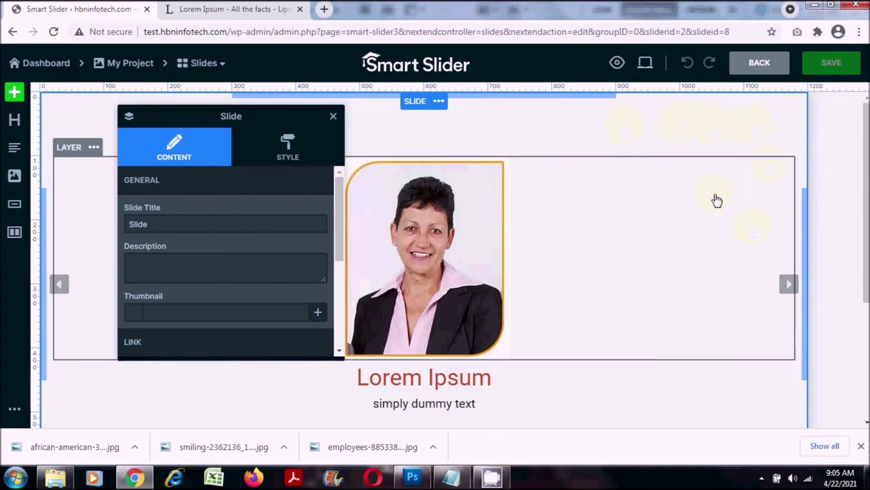
pyautogui.click(769, 137)
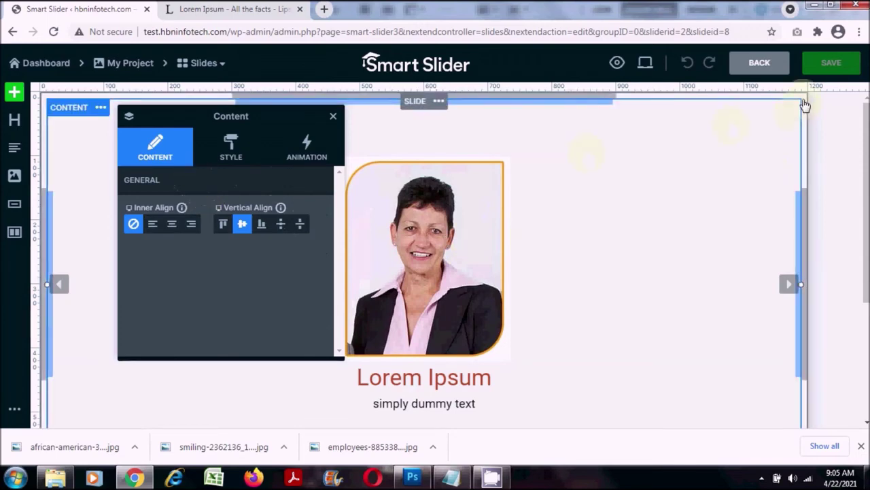
pyautogui.click(807, 114)
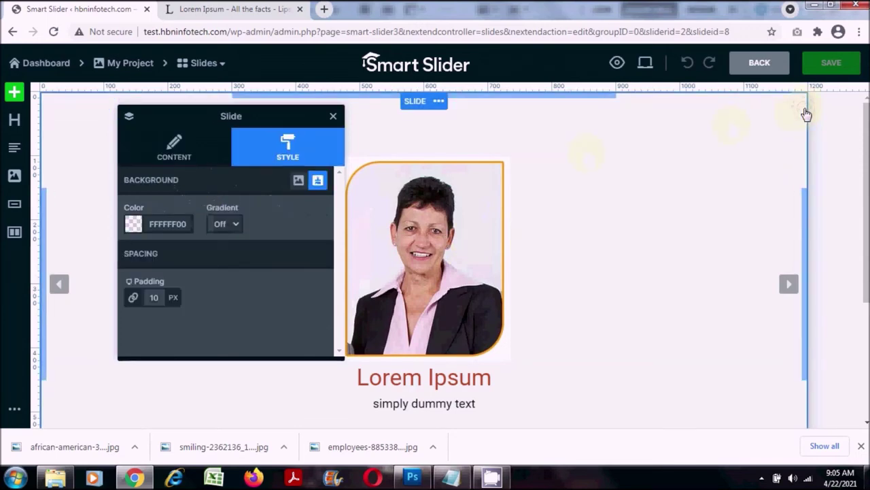
# Set the sixth slide's thumbnail to slider-img5 from the media library and save the slide.
pyautogui.click(174, 151)
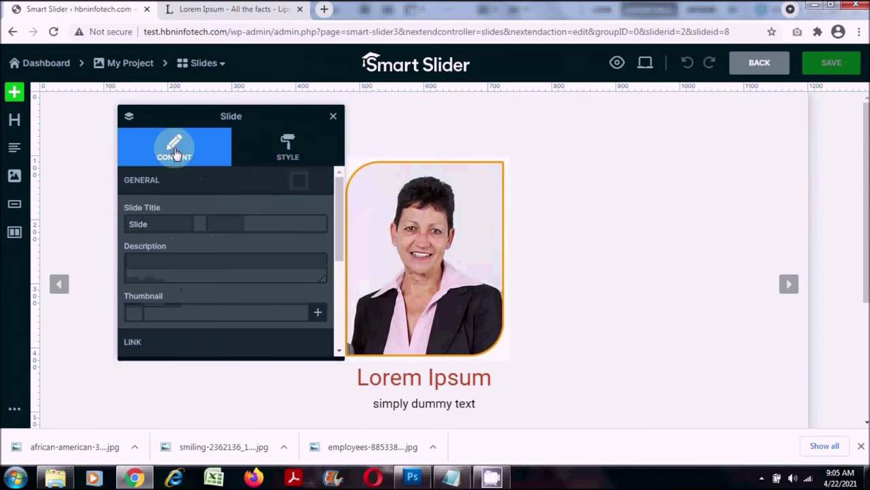
pyautogui.click(318, 318)
pyautogui.click(89, 254)
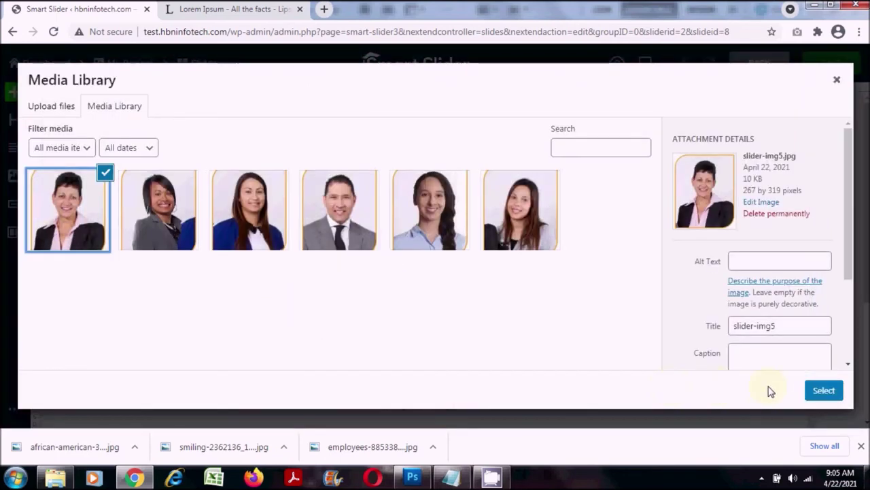
pyautogui.click(812, 390)
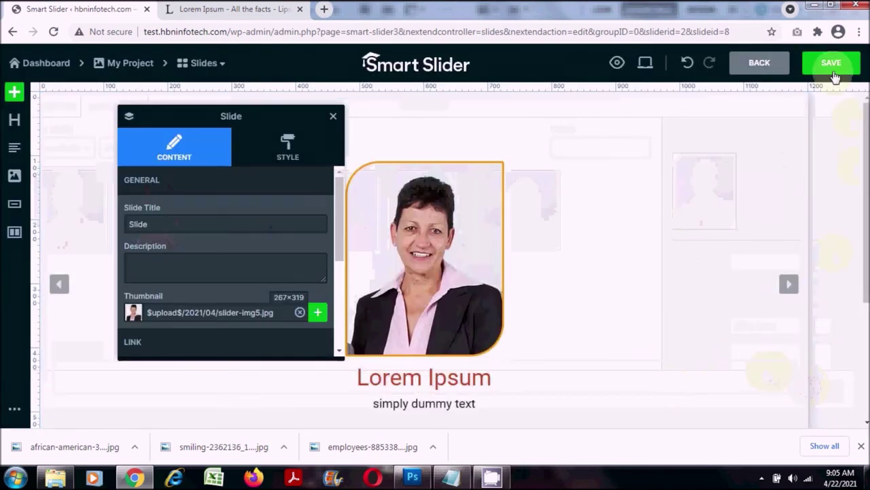
pyautogui.click(834, 64)
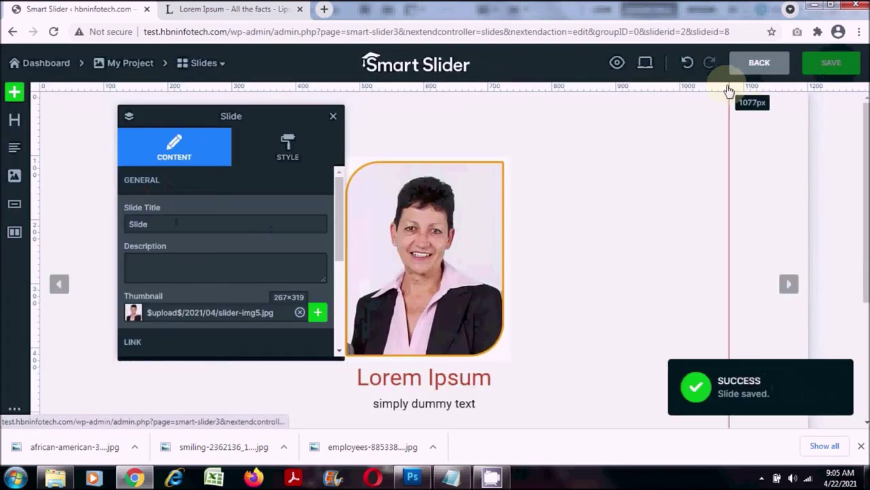
# Return to the project's slide list and check the thumbnails of all six slides.
pyautogui.click(755, 68)
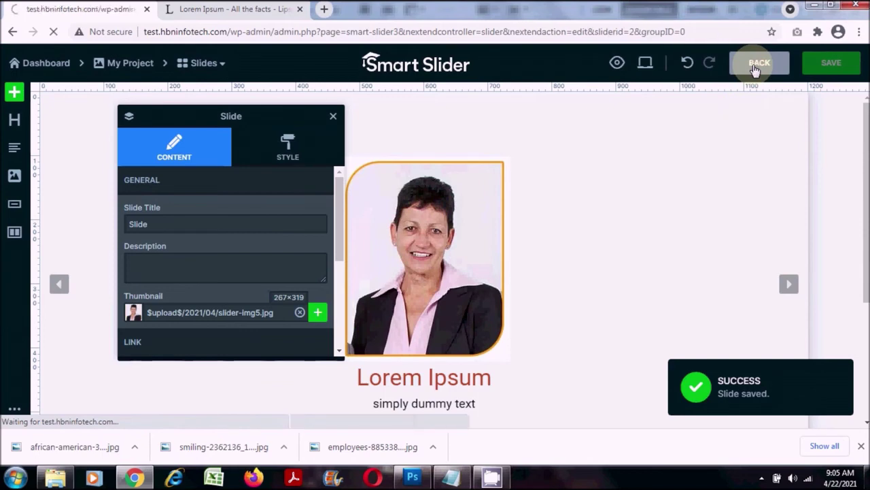
pyautogui.scroll(-2, 603, 307)
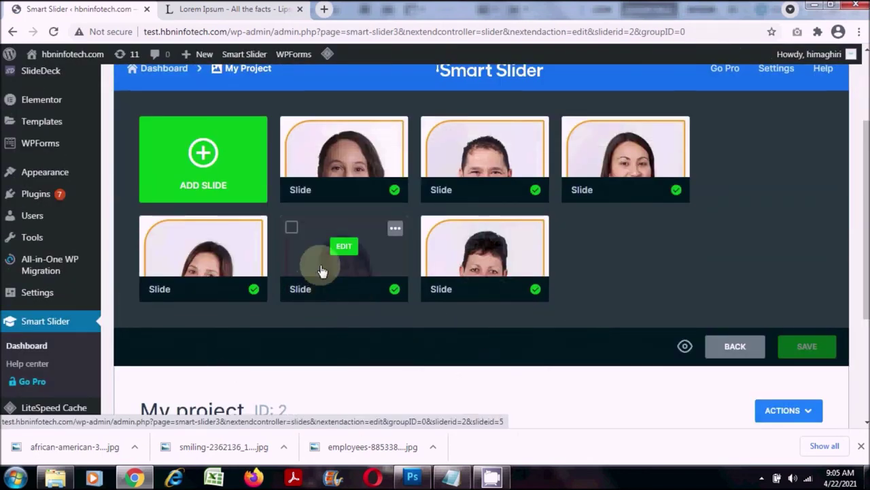
pyautogui.scroll(1, 725, 262)
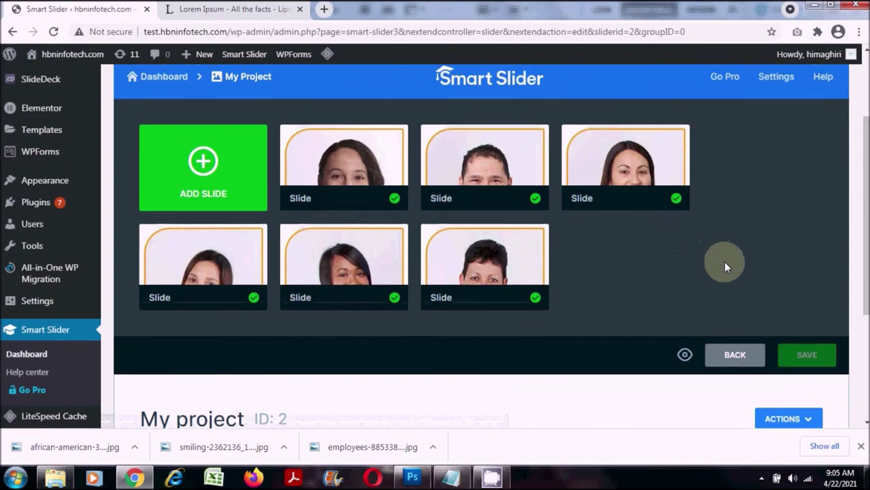
pyautogui.scroll(-2, 725, 261)
pyautogui.scroll(2, 725, 262)
pyautogui.scroll(2, 725, 266)
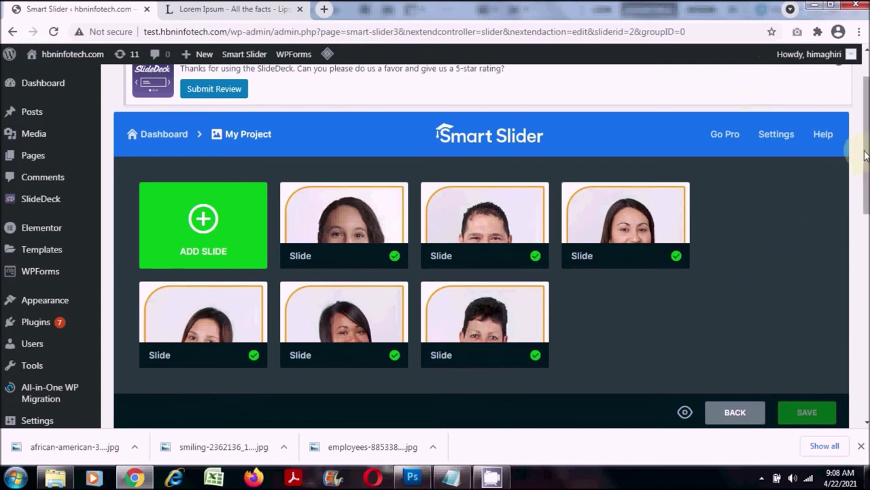
# Open the project's general settings and copy the [smartslider3 slider="2"] shortcode from the publish section.
pyautogui.moveTo(864, 155); pyautogui.dragTo(866, 295)
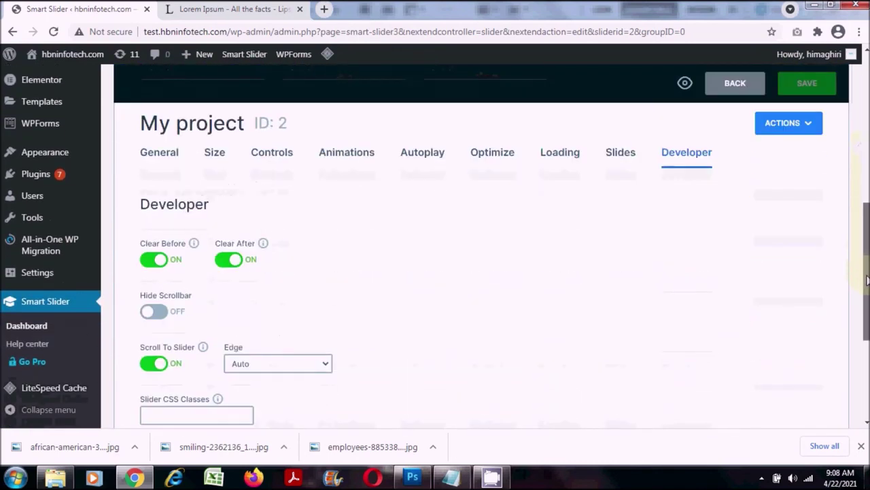
pyautogui.click(162, 157)
pyautogui.scroll(-1, 344, 227)
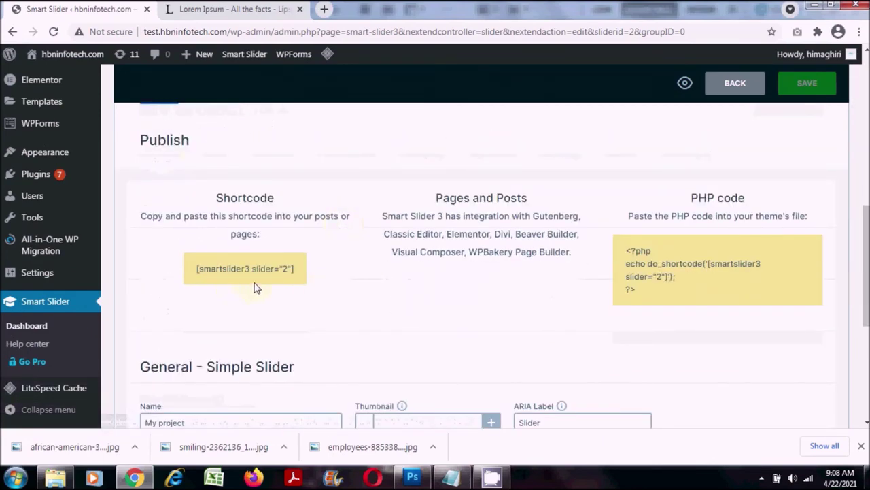
pyautogui.moveTo(297, 272); pyautogui.dragTo(195, 269)
pyautogui.rightClick(253, 272)
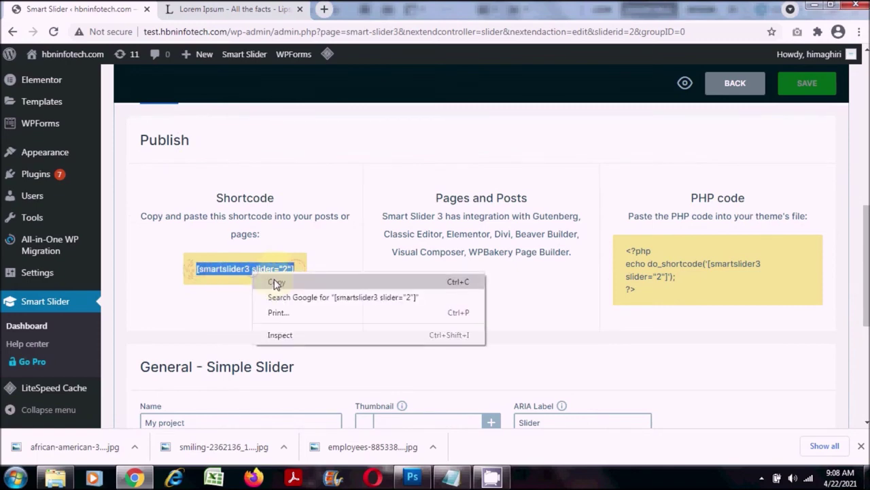
pyautogui.click(276, 283)
# Add a new WordPress page, dismissing the block editor's welcome guide, and title it "Test Page".
pyautogui.scroll(3, 303, 305)
pyautogui.scroll(1, 303, 305)
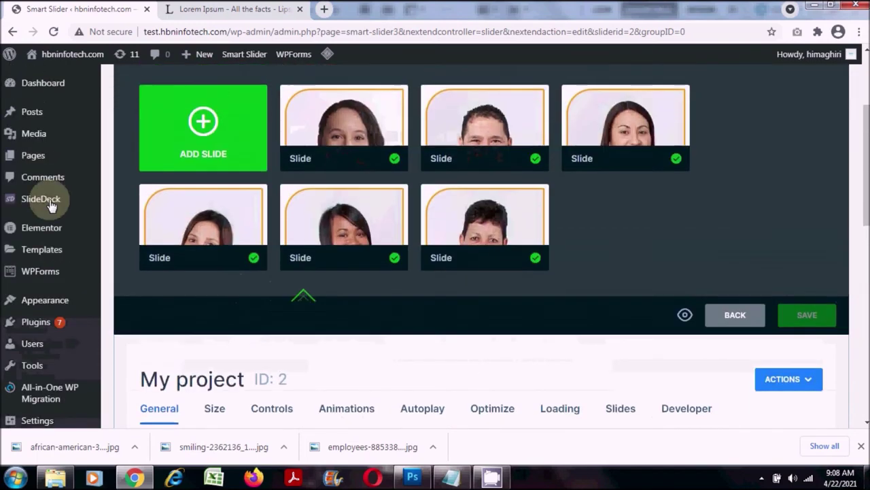
pyautogui.scroll(2, 39, 177)
pyautogui.moveTo(36, 163)
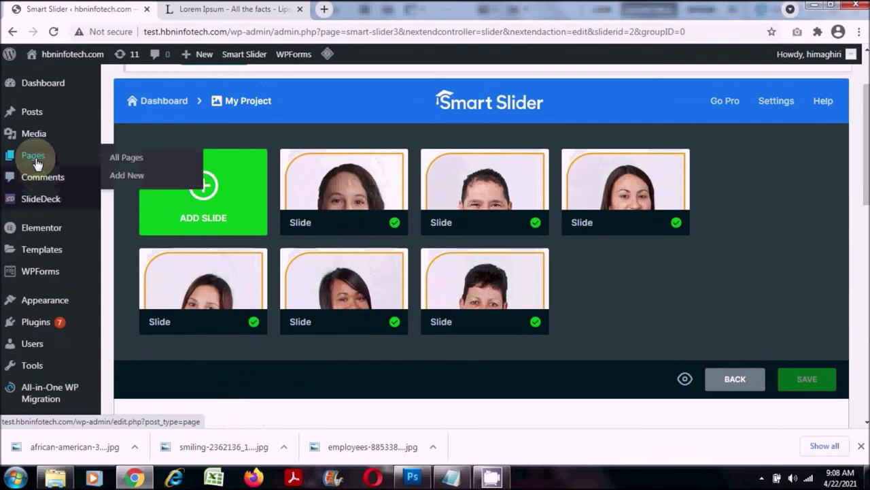
pyautogui.click(126, 178)
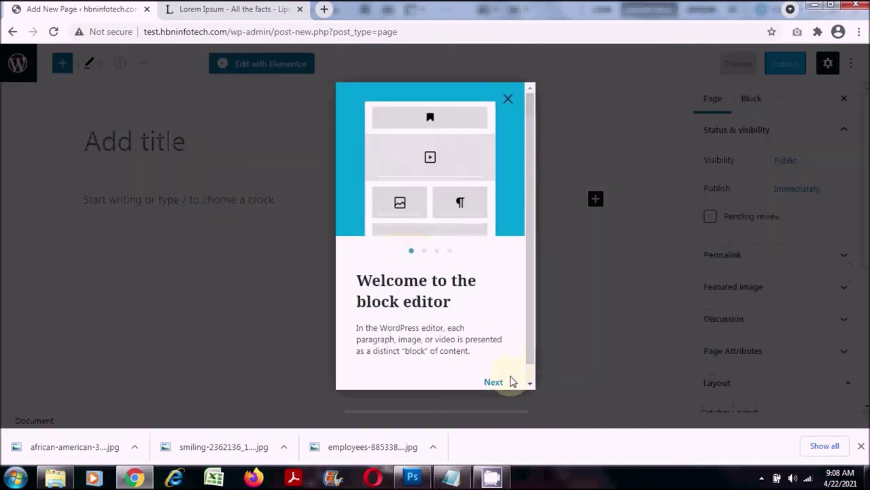
pyautogui.click(567, 371)
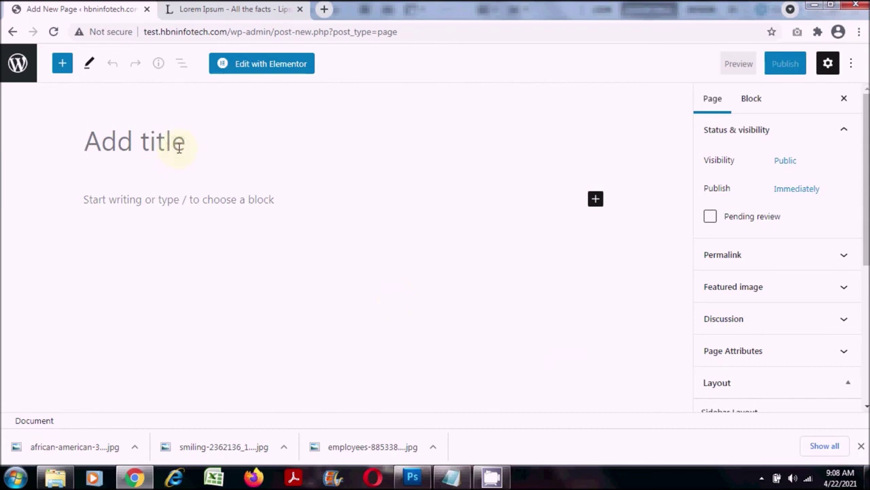
pyautogui.write('Test')
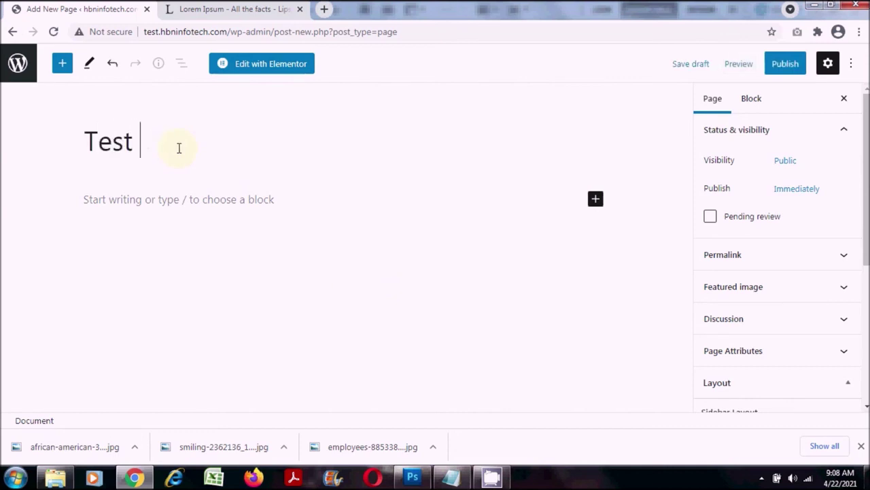
pyautogui.write(' Page')
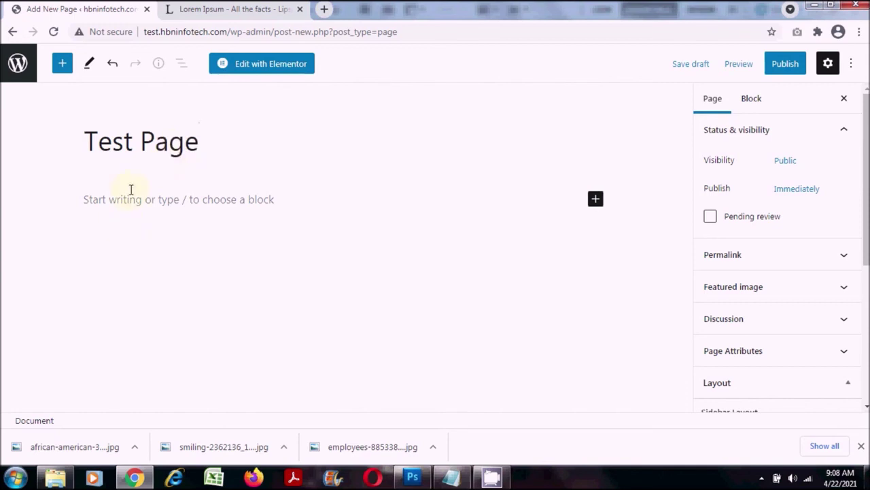
# Add a Smart Slider 3 block below the page title and insert the "My project" slider into it.
pyautogui.click(113, 201)
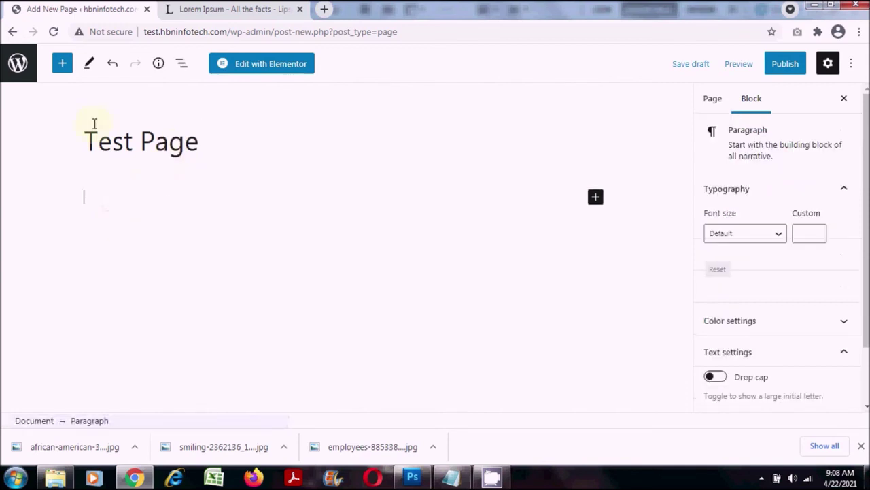
pyautogui.click(62, 64)
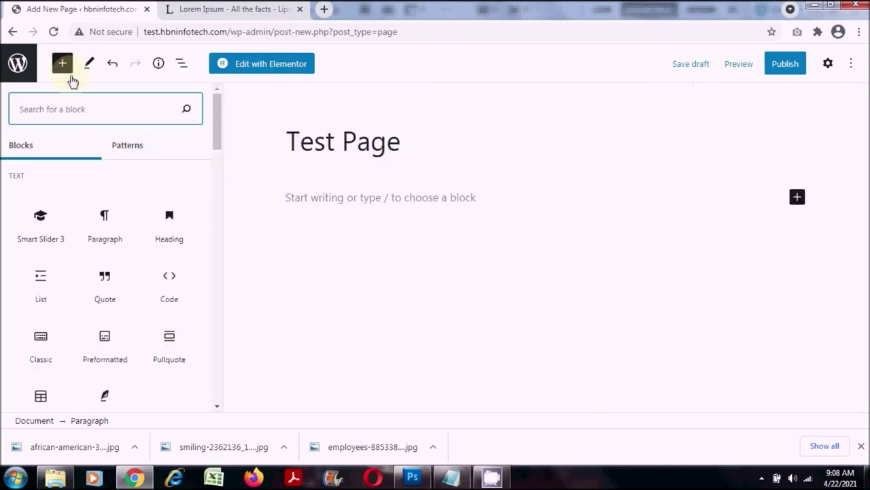
pyautogui.click(218, 143)
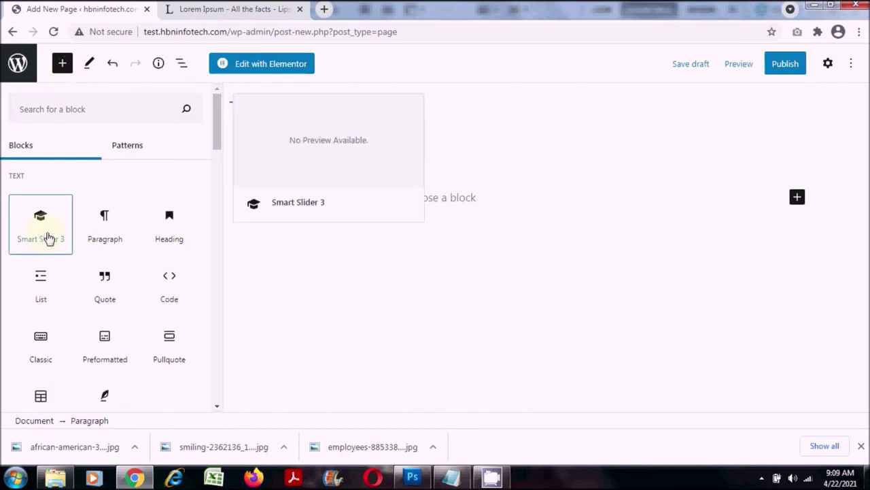
pyautogui.click(47, 237)
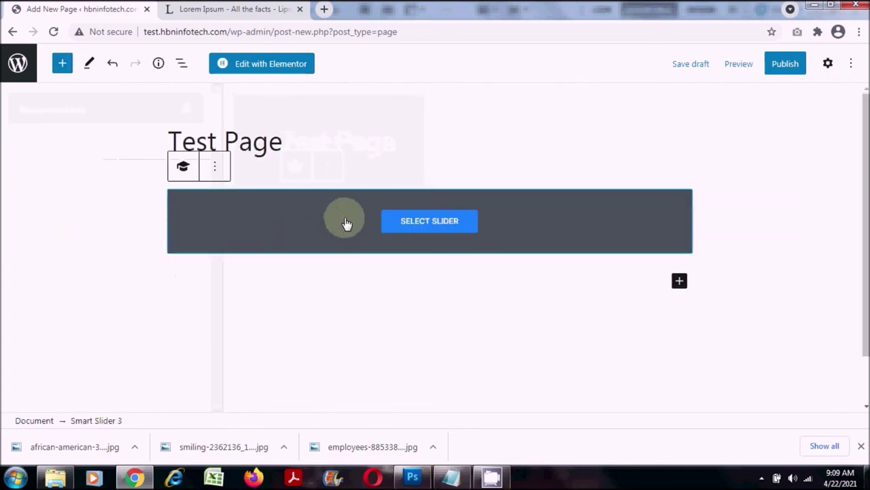
pyautogui.click(433, 225)
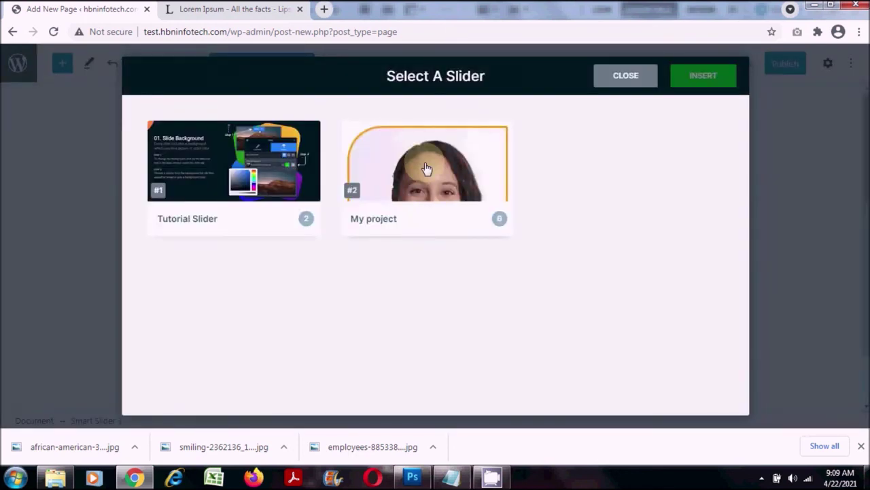
pyautogui.click(427, 169)
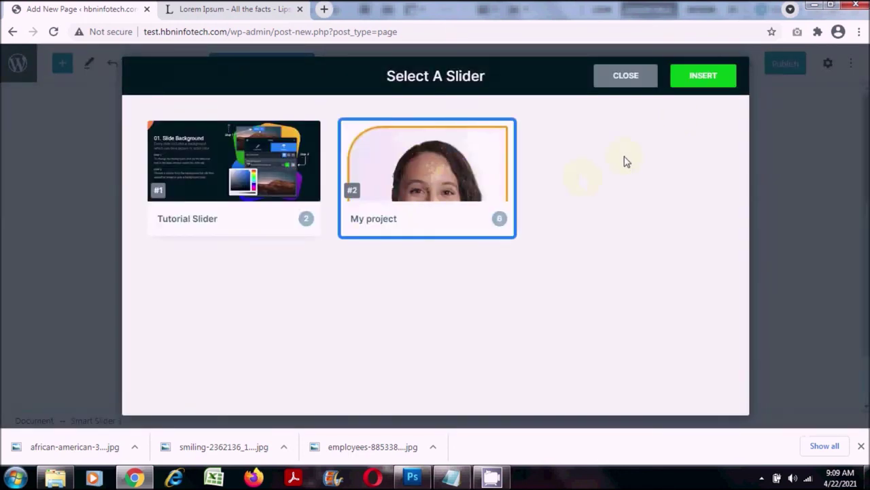
pyautogui.click(703, 76)
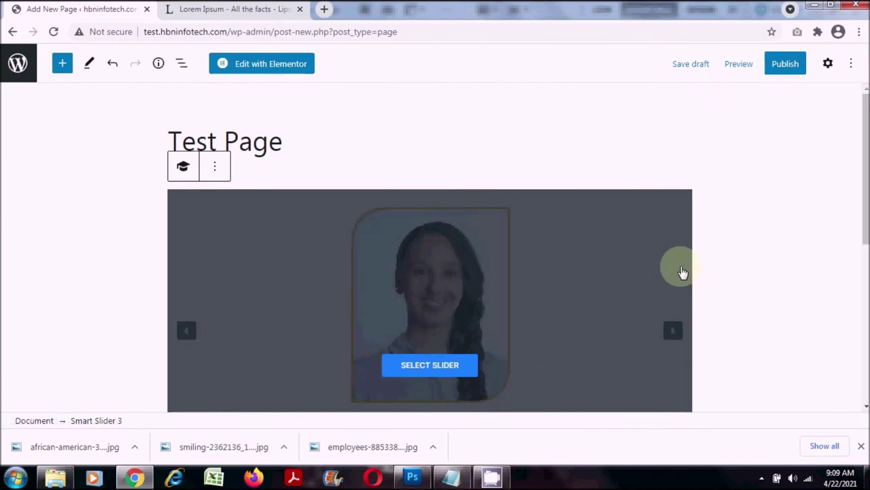
# Check the inserted slider in the editor, publish Test Page and open the live page.
pyautogui.scroll(-1, 725, 231)
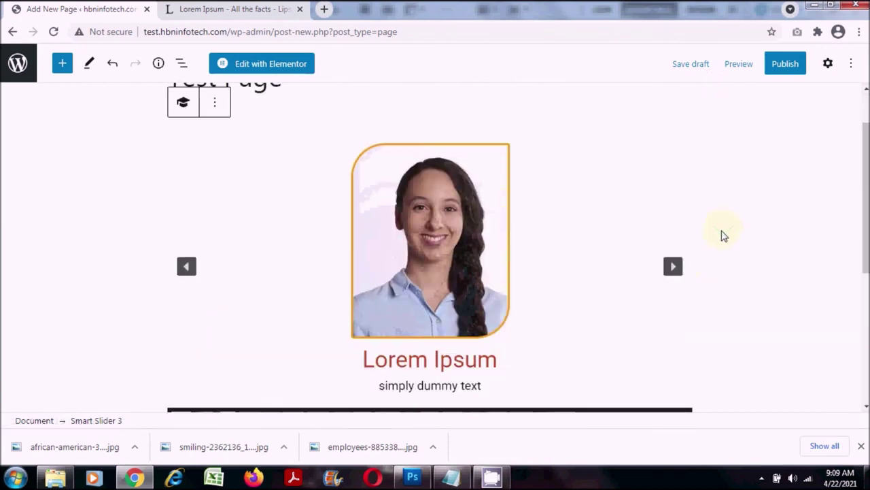
pyautogui.scroll(-3, 725, 234)
pyautogui.scroll(2, 724, 235)
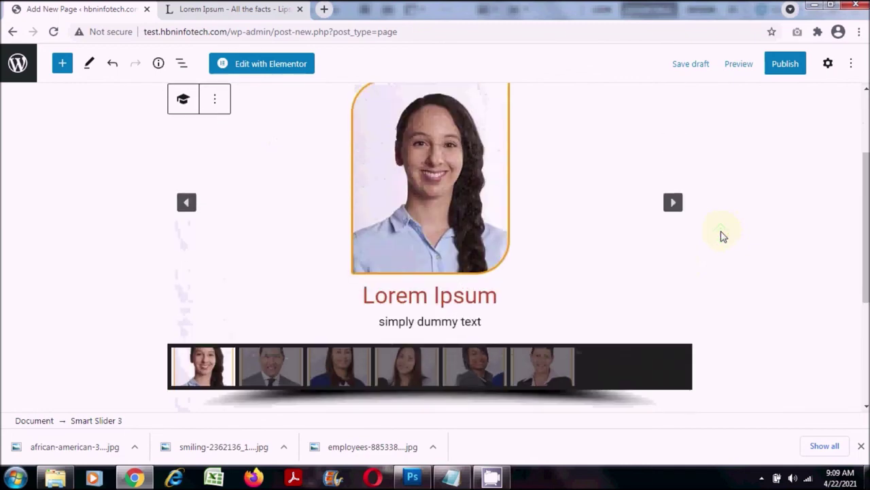
pyautogui.scroll(1, 724, 235)
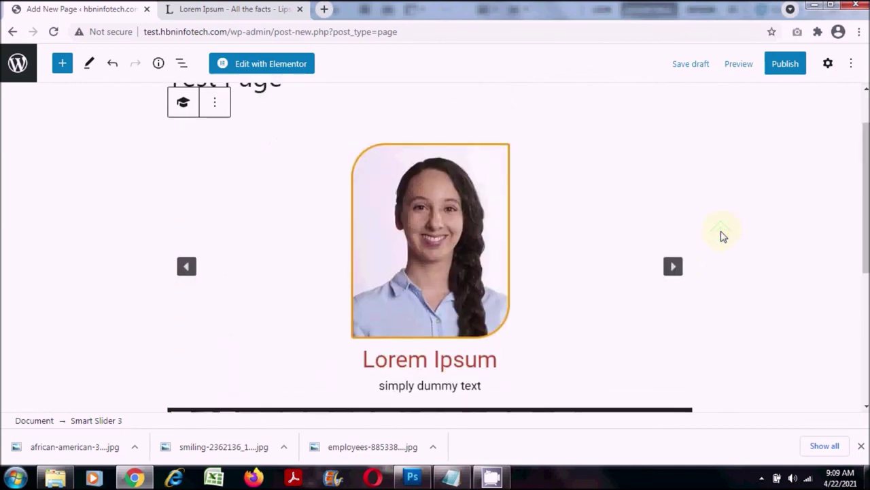
pyautogui.click(789, 67)
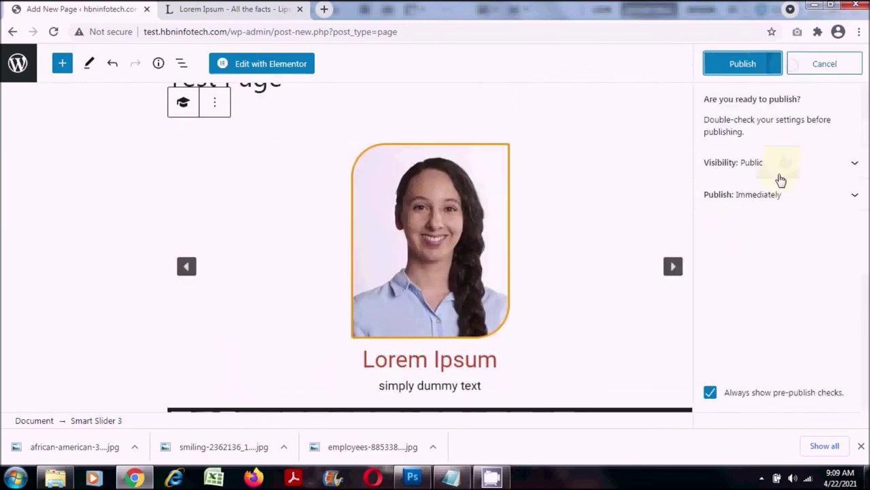
pyautogui.click(755, 64)
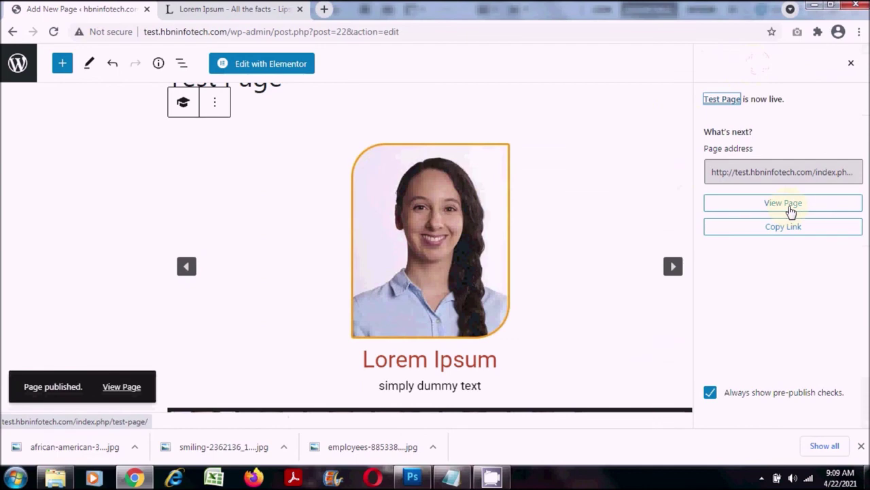
pyautogui.click(791, 212)
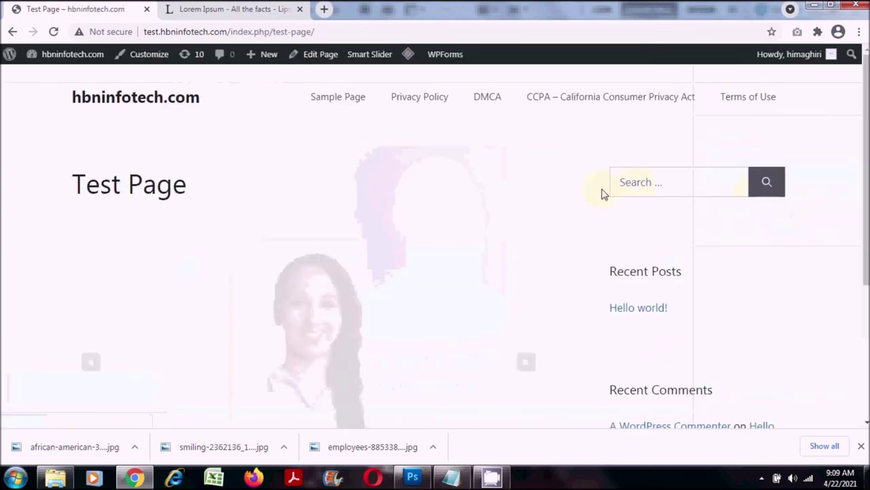
# Advance the published slider one slide at a time from the first slide to the sixth.
pyautogui.scroll(-3, 601, 276)
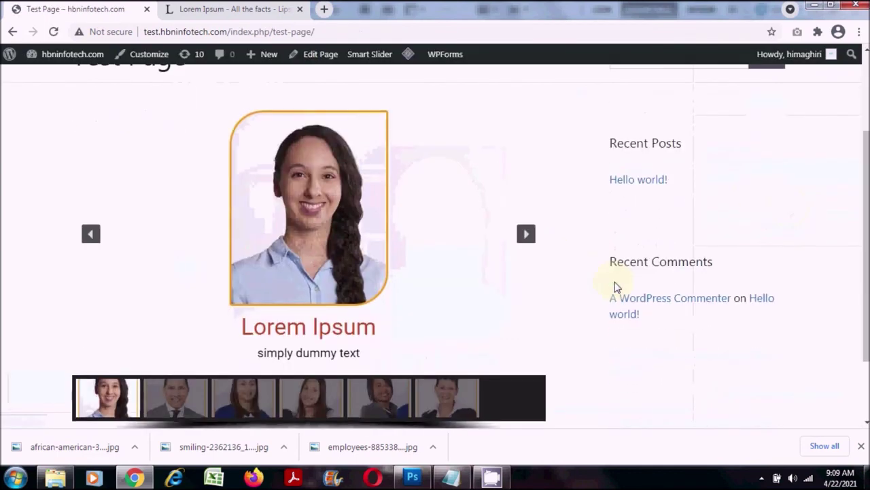
pyautogui.click(530, 234)
pyautogui.scroll(-1, 563, 291)
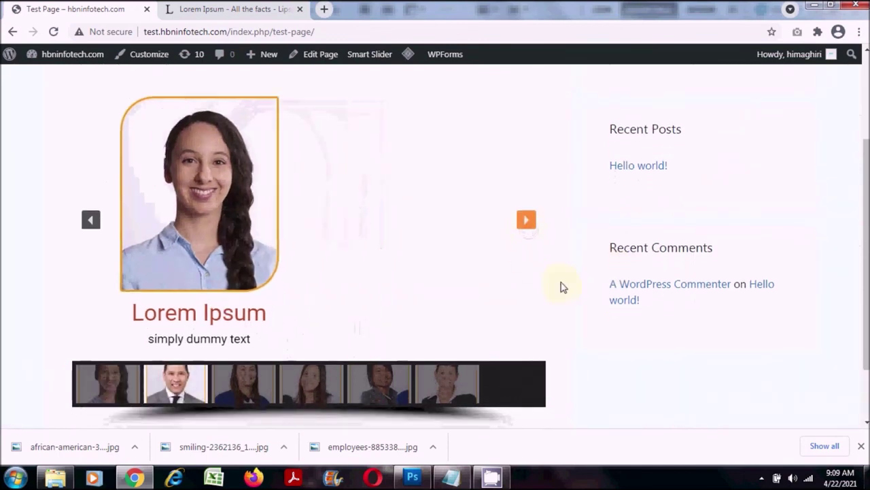
pyautogui.click(530, 226)
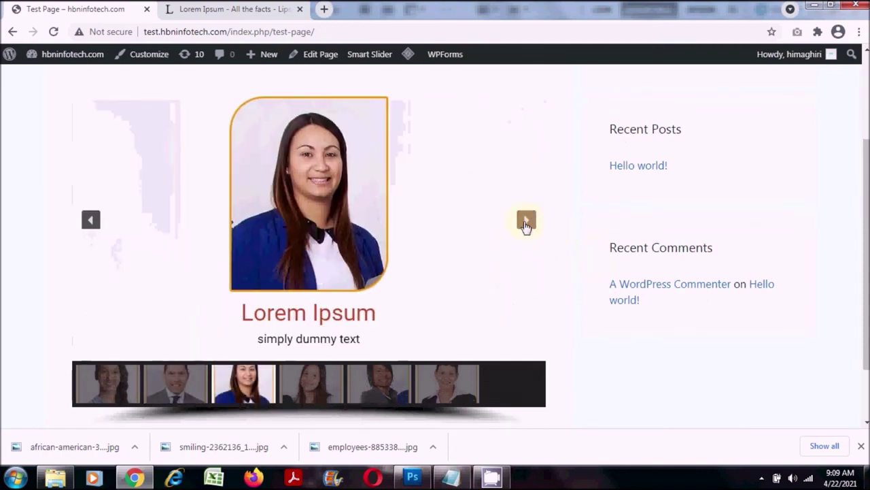
pyautogui.click(526, 225)
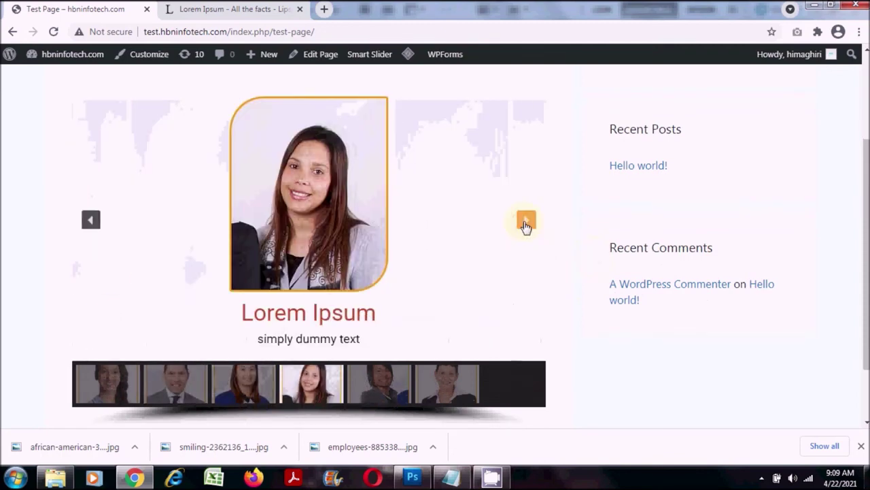
pyautogui.click(526, 224)
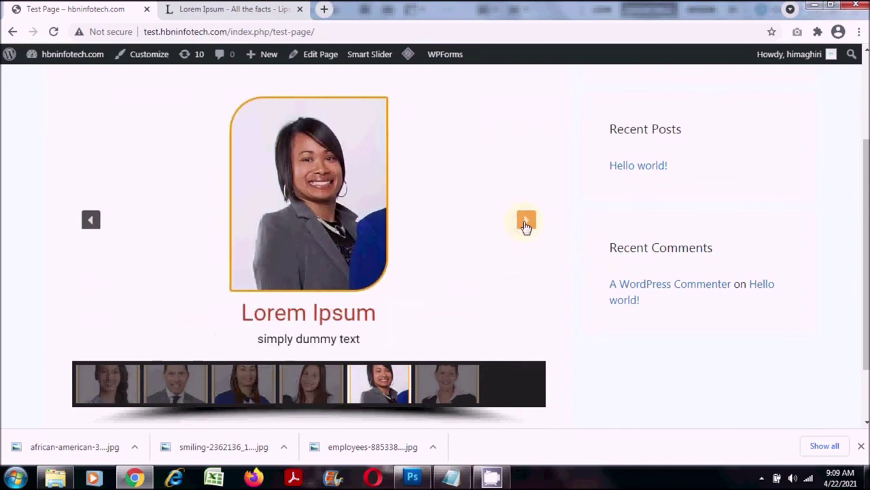
pyautogui.click(526, 224)
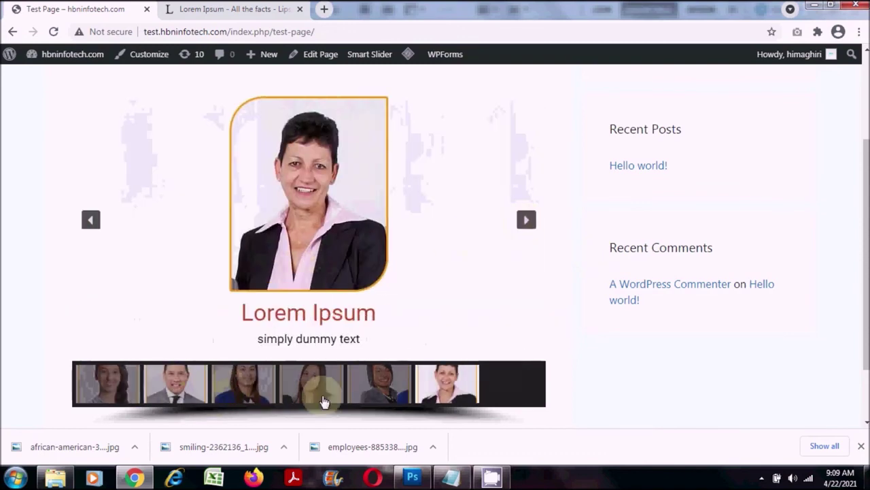
# Go back through the published slider one slide at a time from the sixth slide to the second.
pyautogui.click(89, 221)
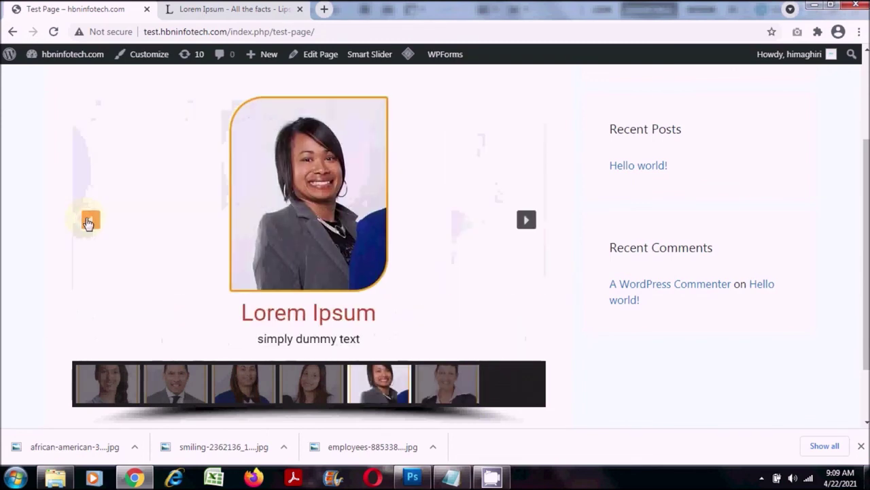
pyautogui.click(89, 221)
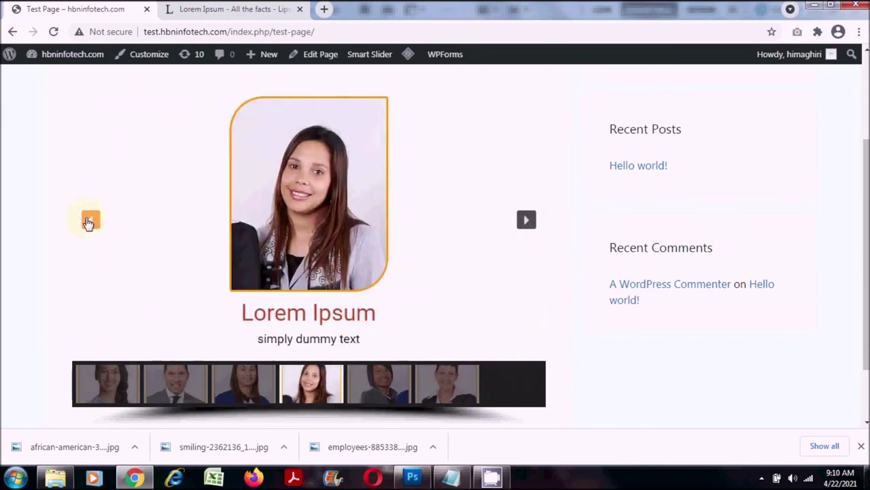
pyautogui.click(89, 221)
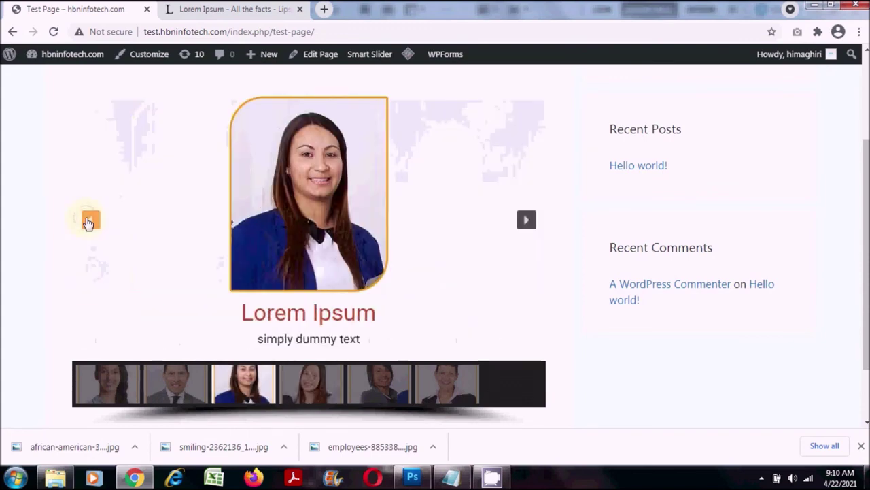
pyautogui.click(89, 221)
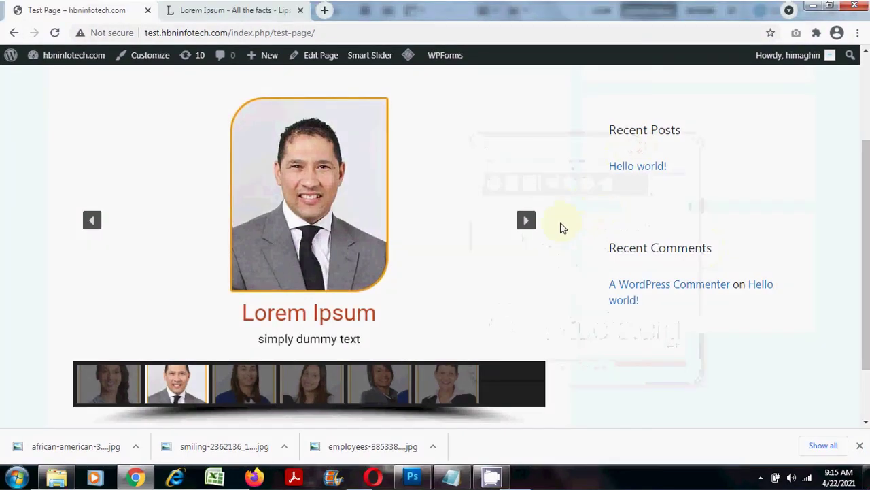
# Recheck the slider's navigation by advancing to the fifth slide, returning to the second and selecting the first slide's thumbnail.
pyautogui.click(527, 221)
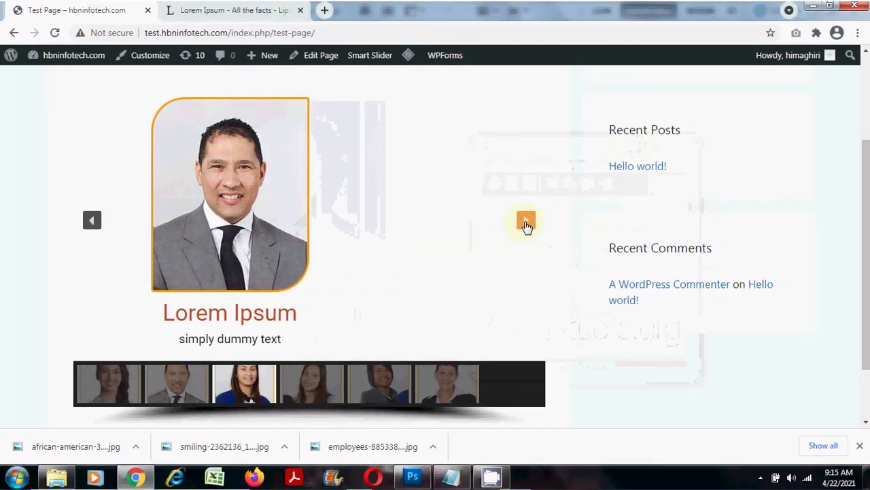
pyautogui.click(527, 221)
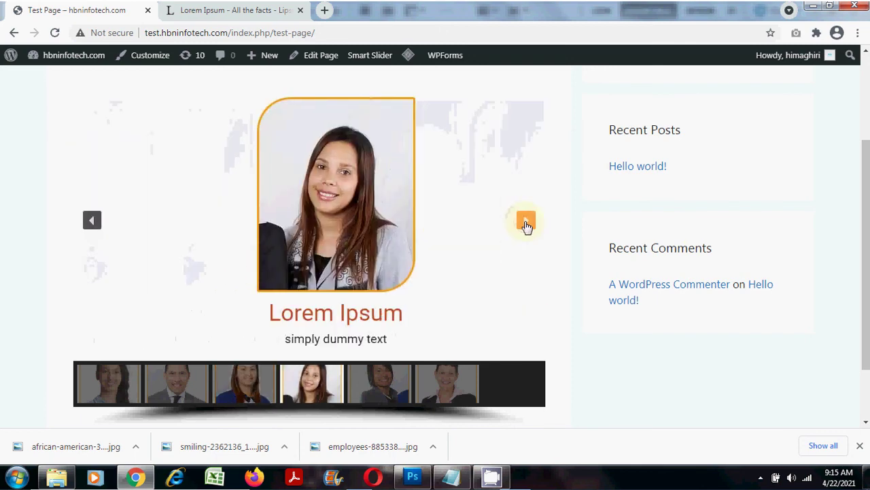
pyautogui.click(527, 221)
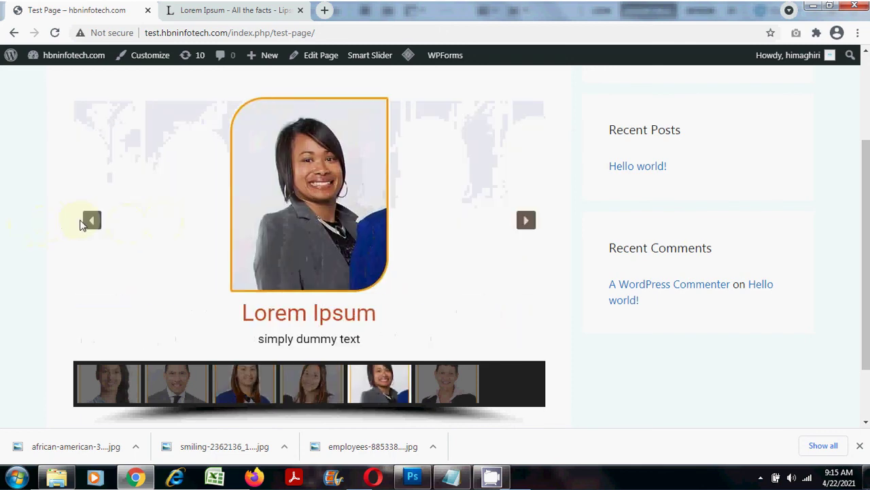
pyautogui.click(90, 221)
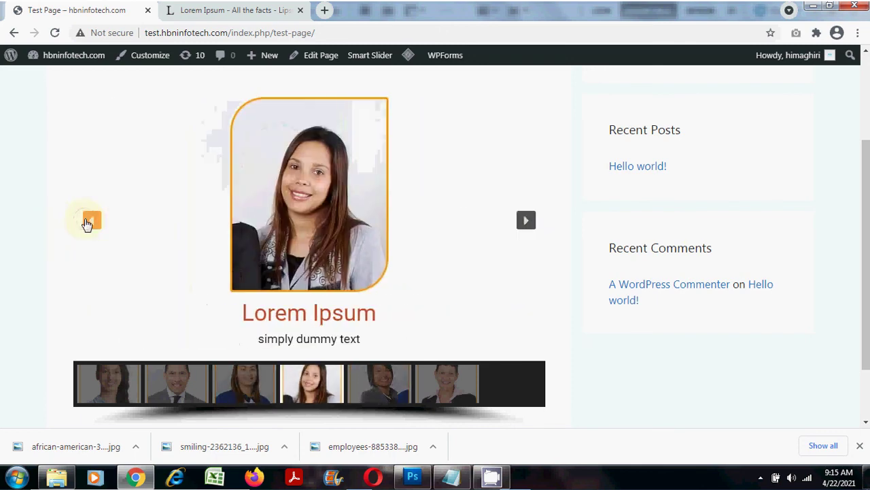
pyautogui.click(89, 221)
pyautogui.click(89, 221)
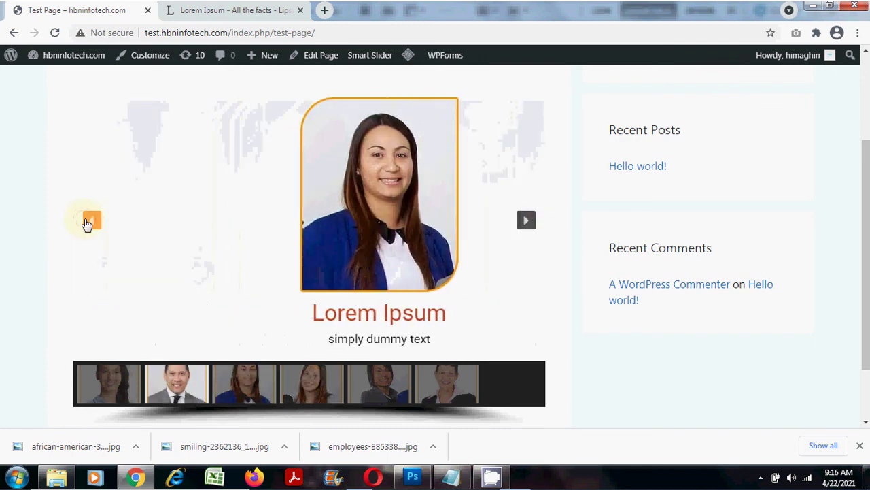
pyautogui.click(101, 379)
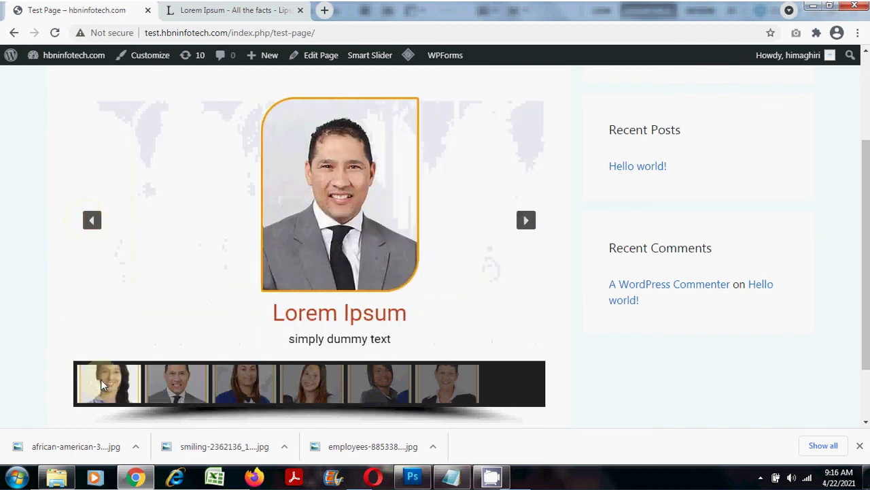